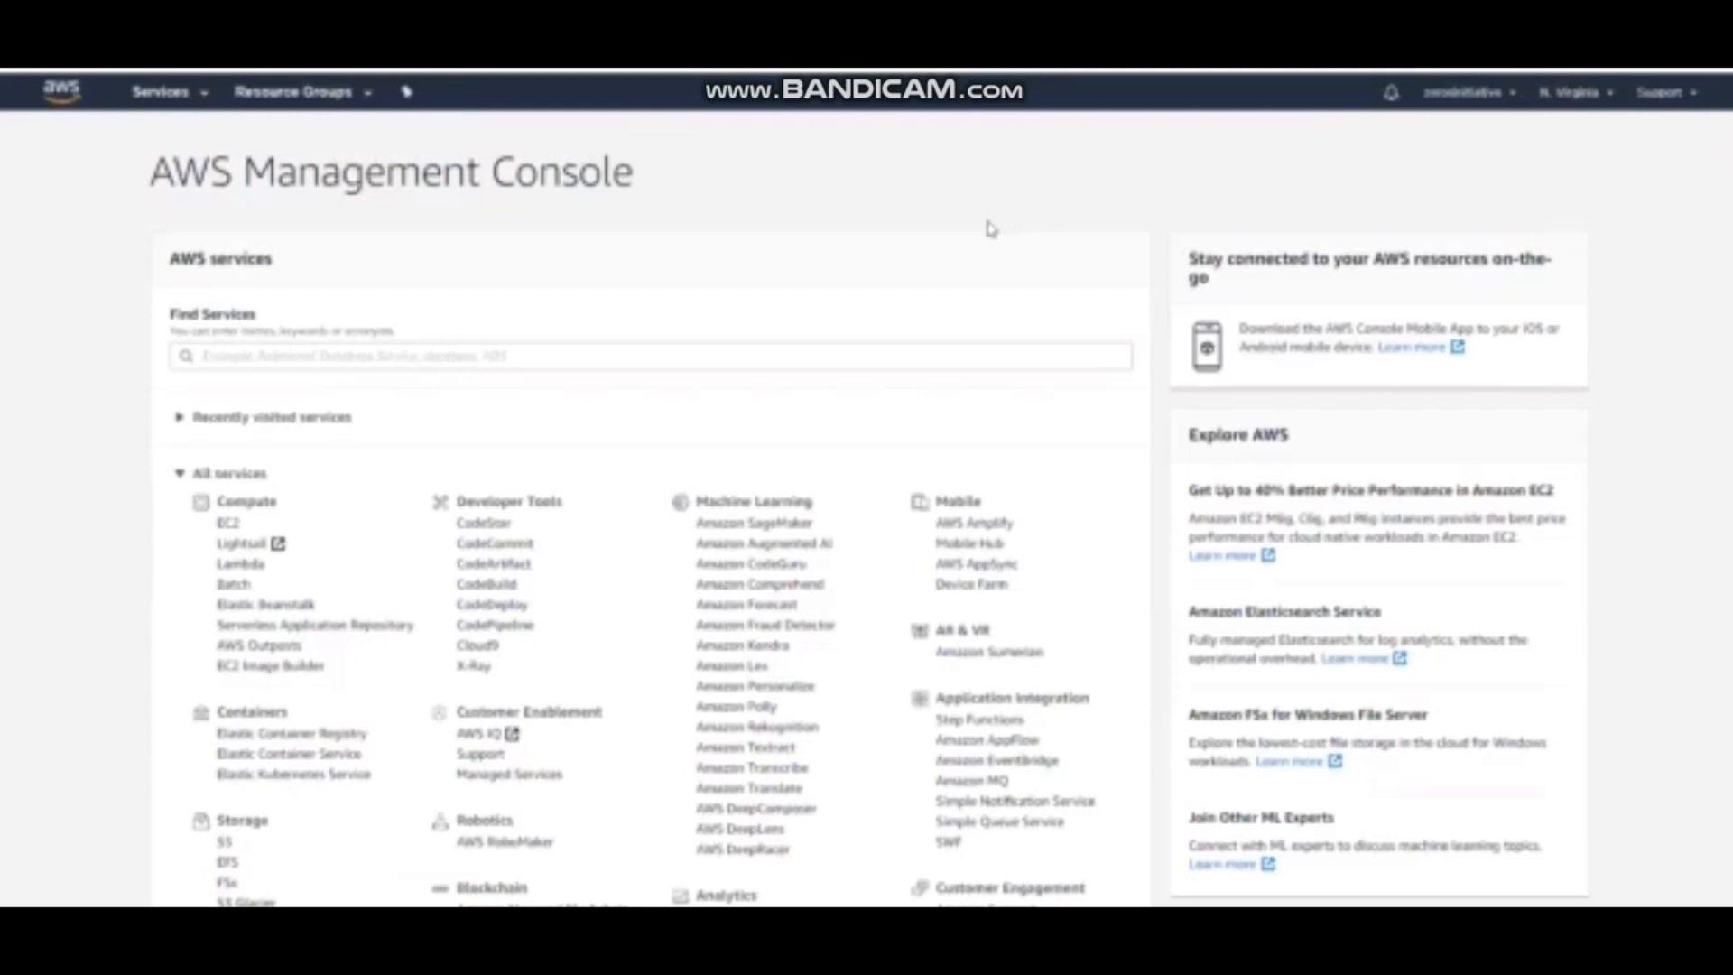
Open the EC2 service and start launching a new instance
{"action": "key", "text": "XF86AudioRaiseVolume"}
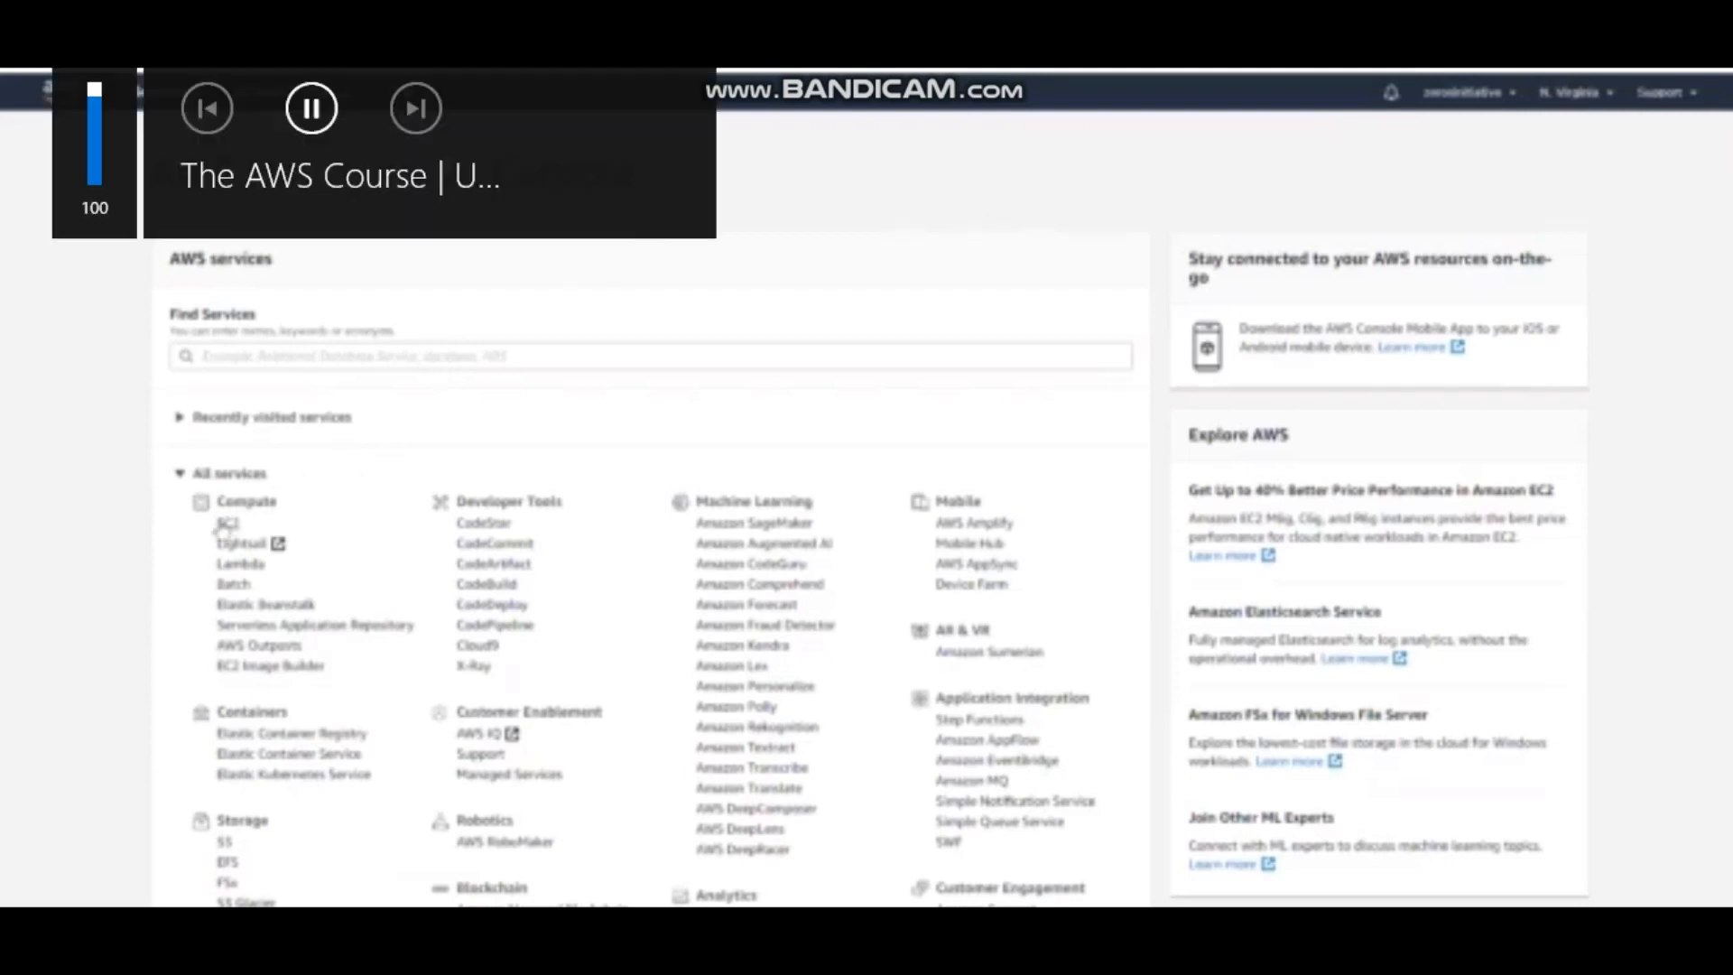
{"action": "left_click", "coordinate": [162, 92]}
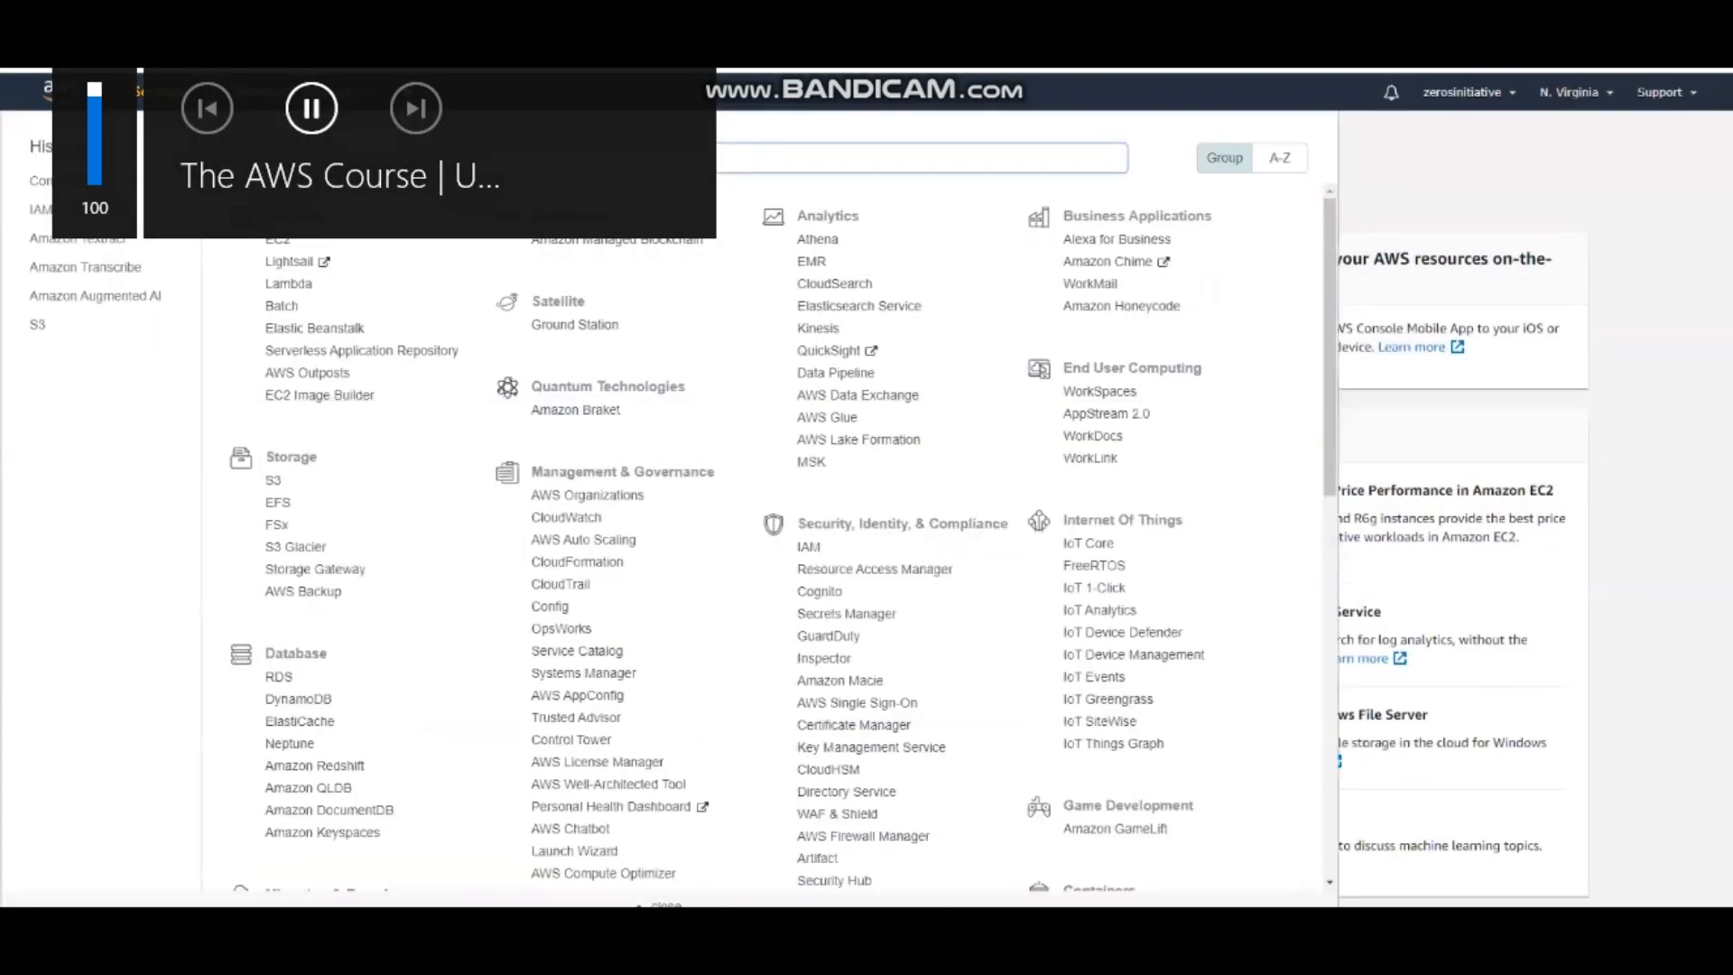
{"action": "left_click", "coordinate": [281, 242]}
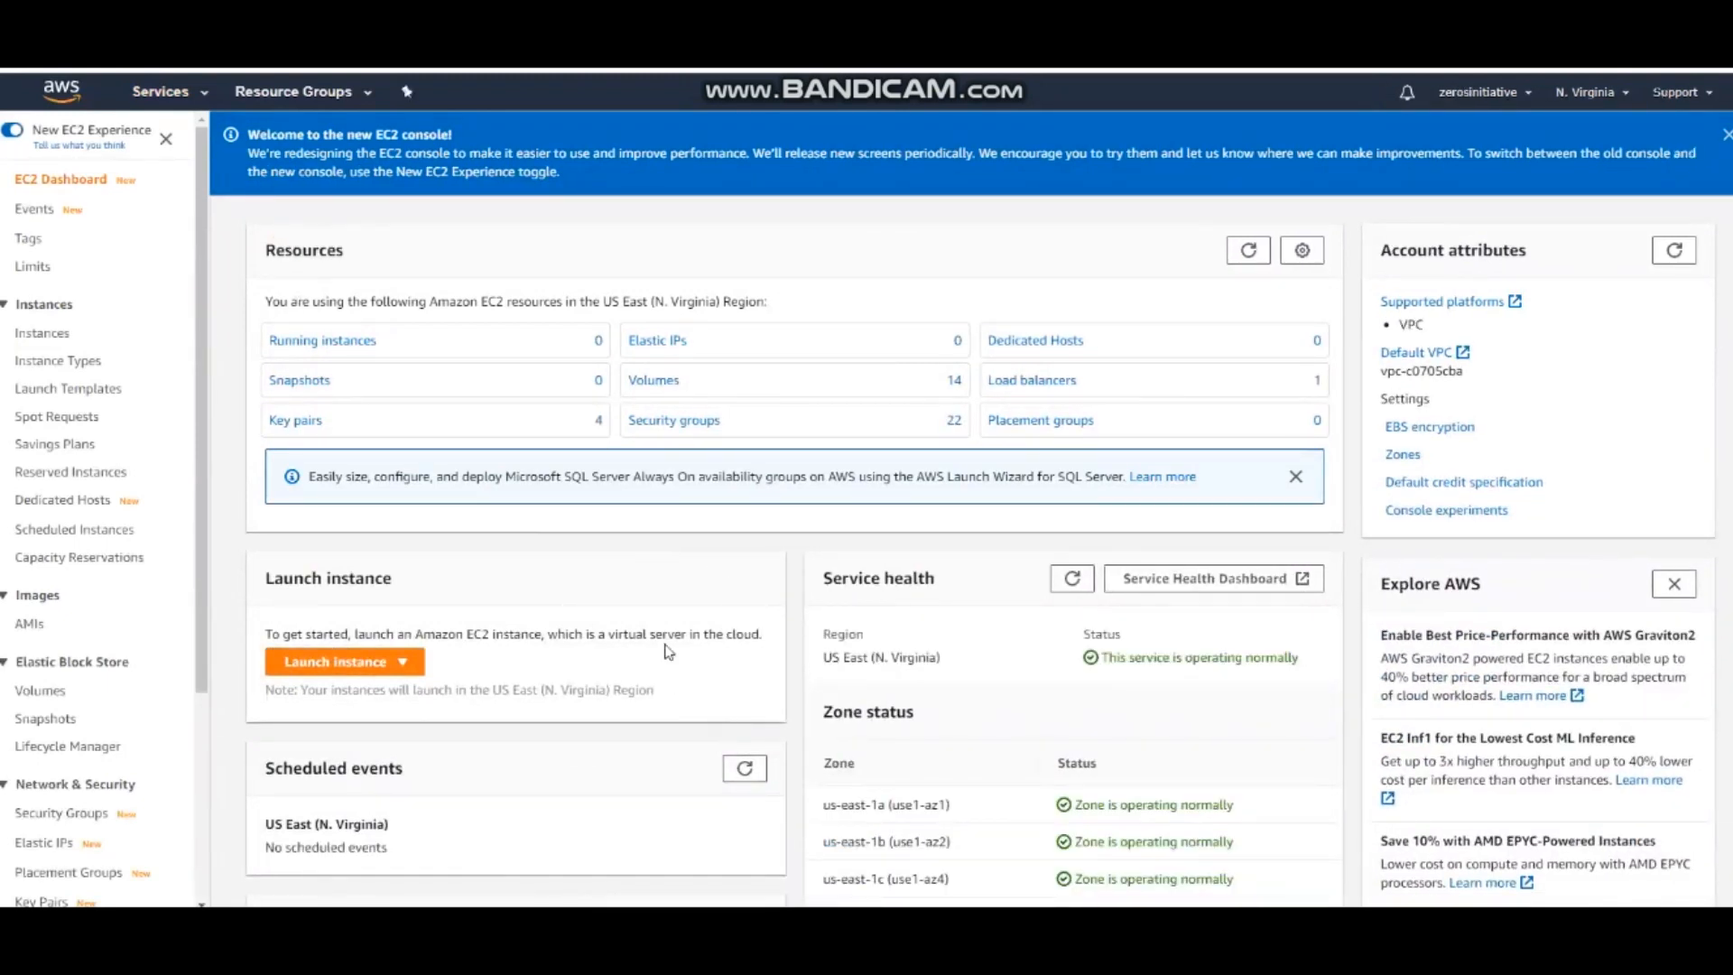
{"action": "left_click", "coordinate": [369, 664]}
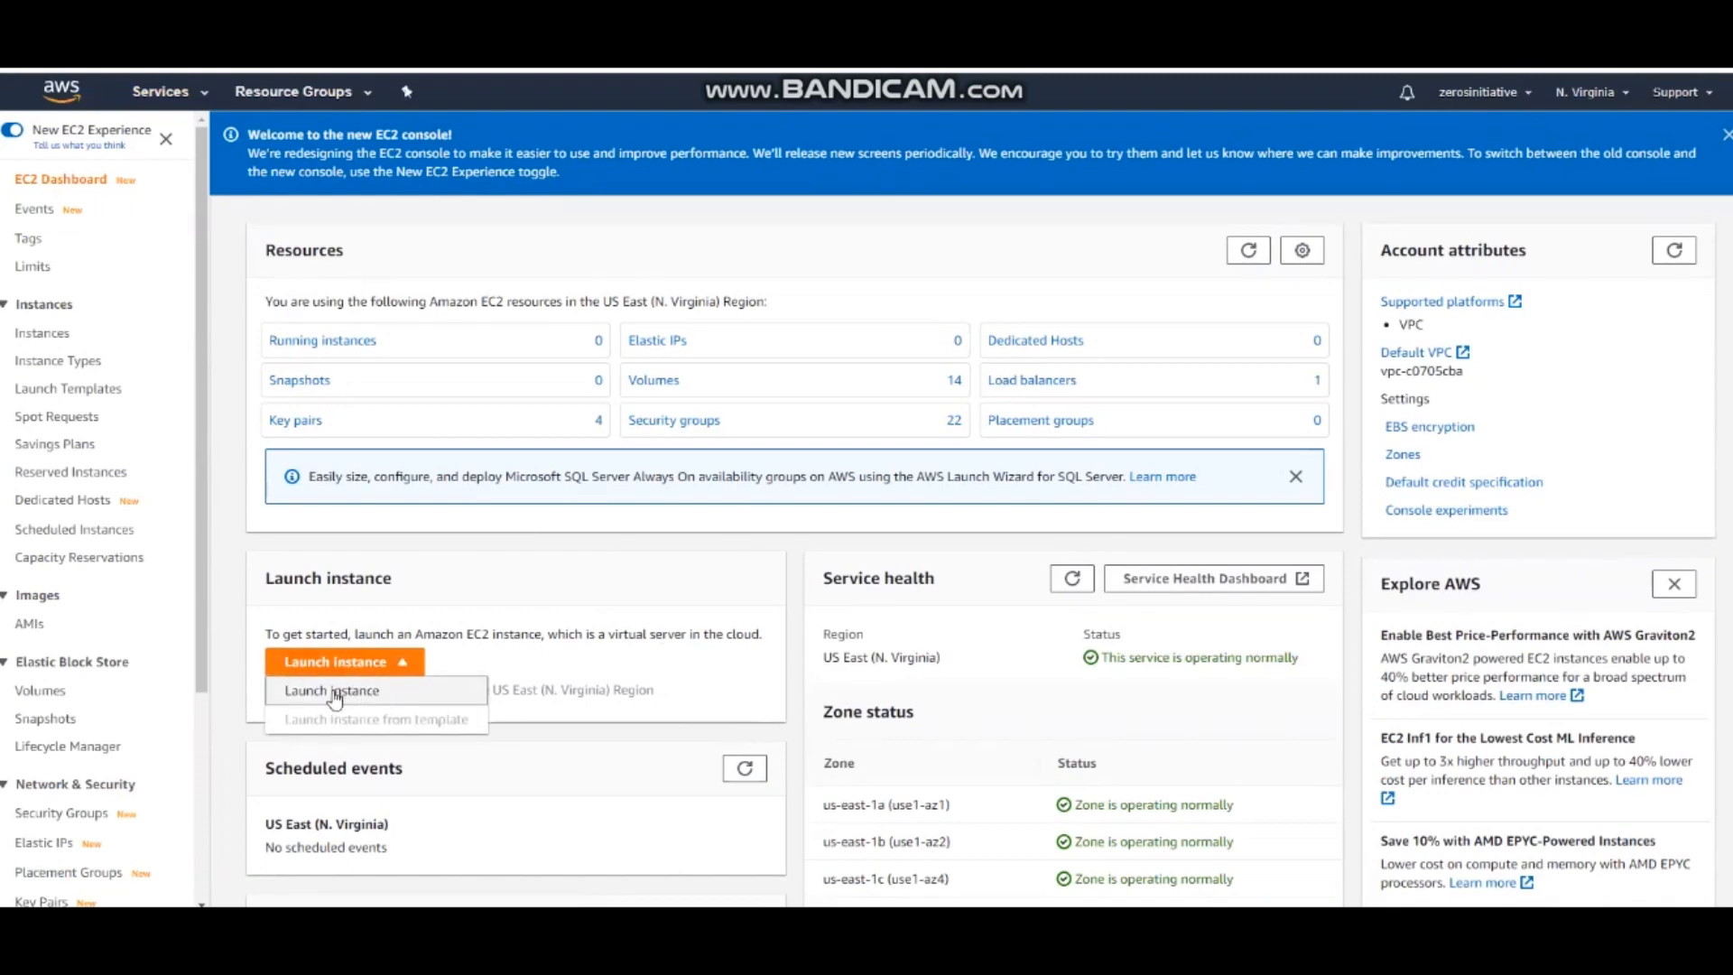
{"action": "left_click", "coordinate": [335, 693]}
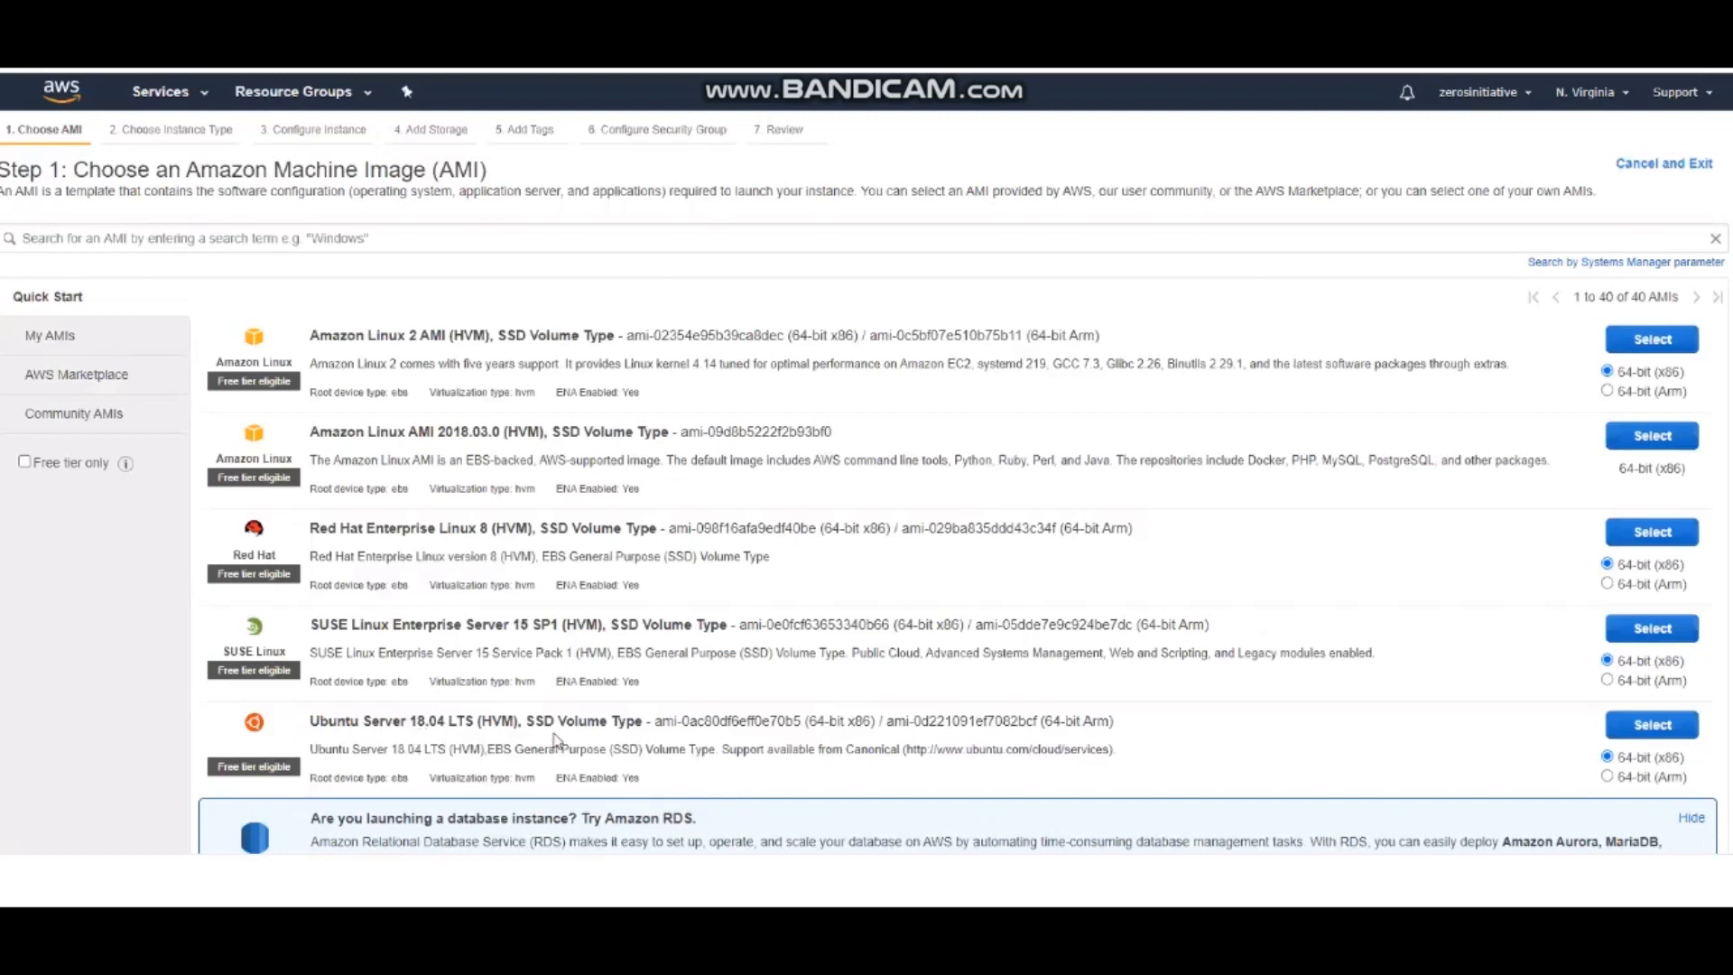
Choose the 64-bit (x86) Ubuntu Server 18.04 LTS image with the t2.micro instance type and proceed to the instance details
{"action": "scroll", "coordinate": [554, 740], "scroll_direction": "down", "scroll_amount": 2}
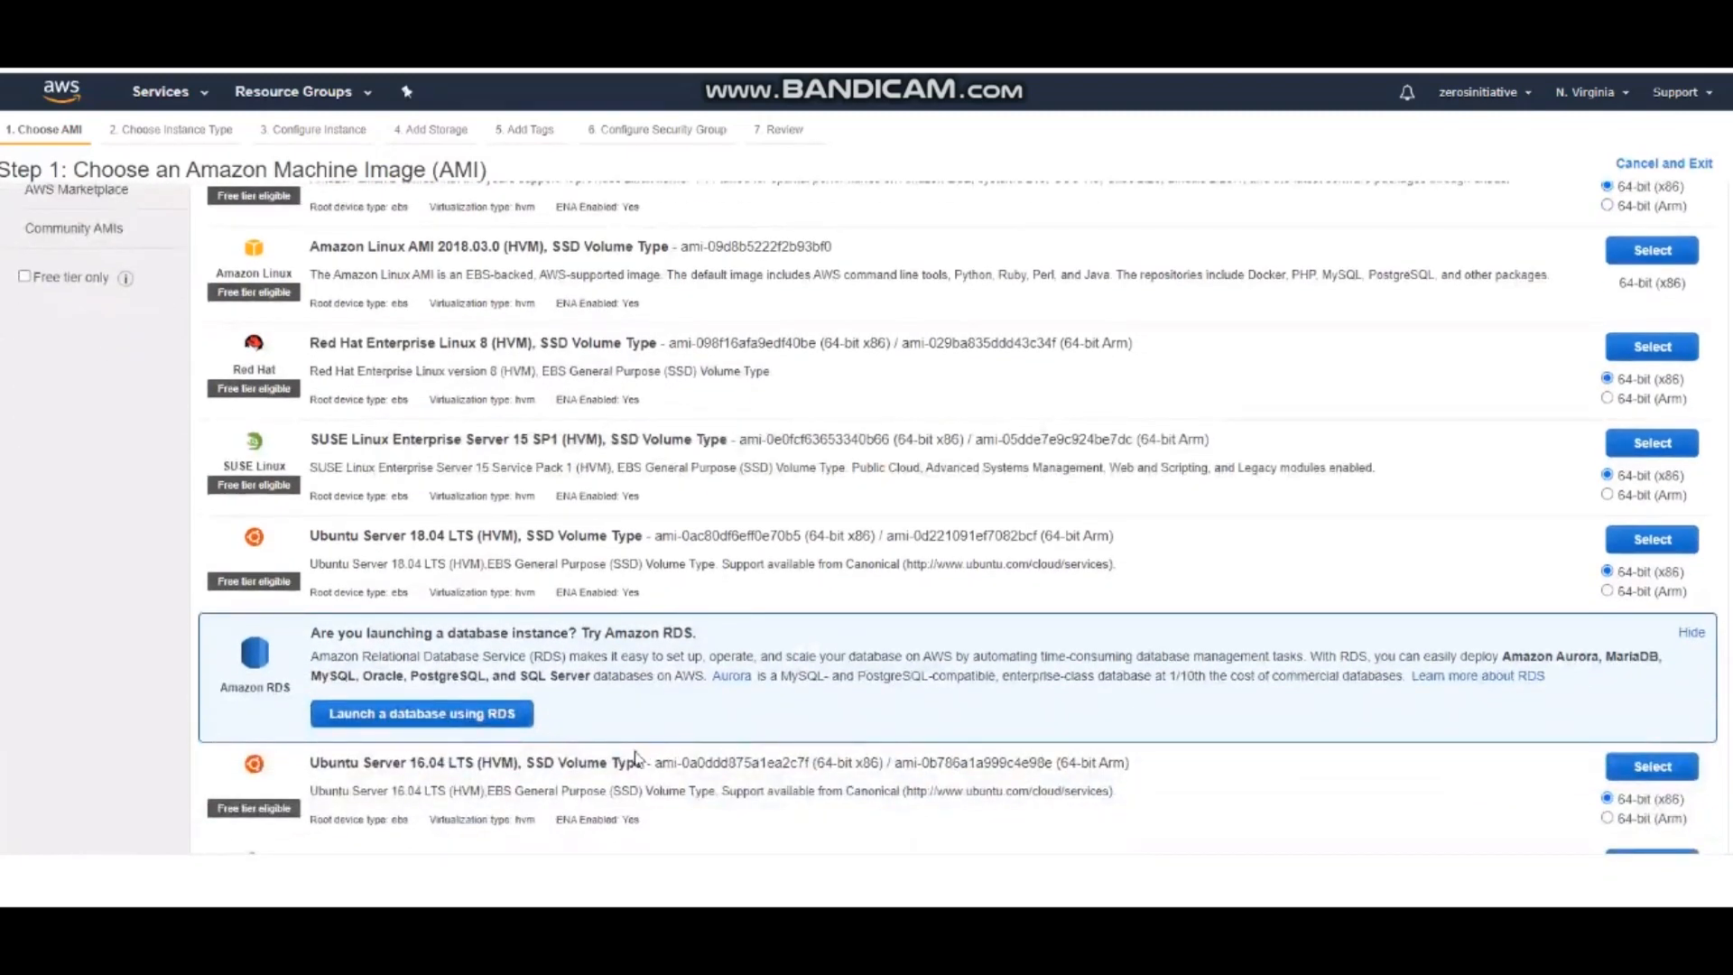
{"action": "scroll", "coordinate": [468, 787], "scroll_direction": "down", "scroll_amount": 1}
{"action": "scroll", "coordinate": [473, 784], "scroll_direction": "up", "scroll_amount": 2}
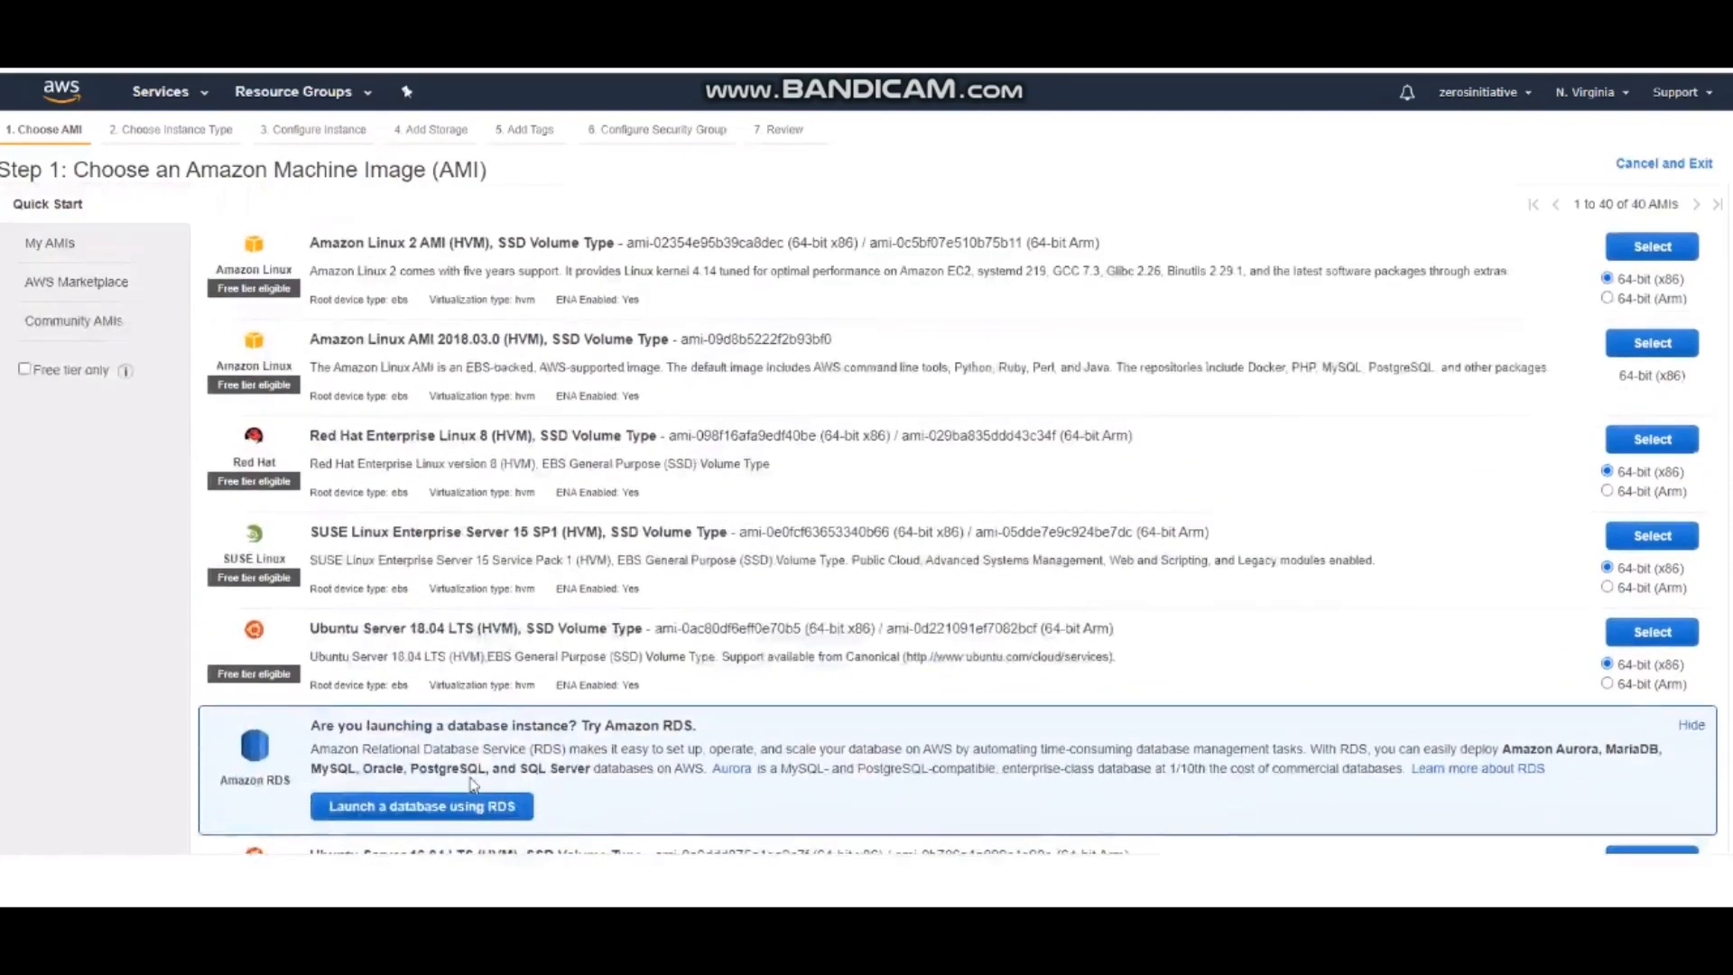
{"action": "scroll", "coordinate": [473, 784], "scroll_direction": "down", "scroll_amount": 3}
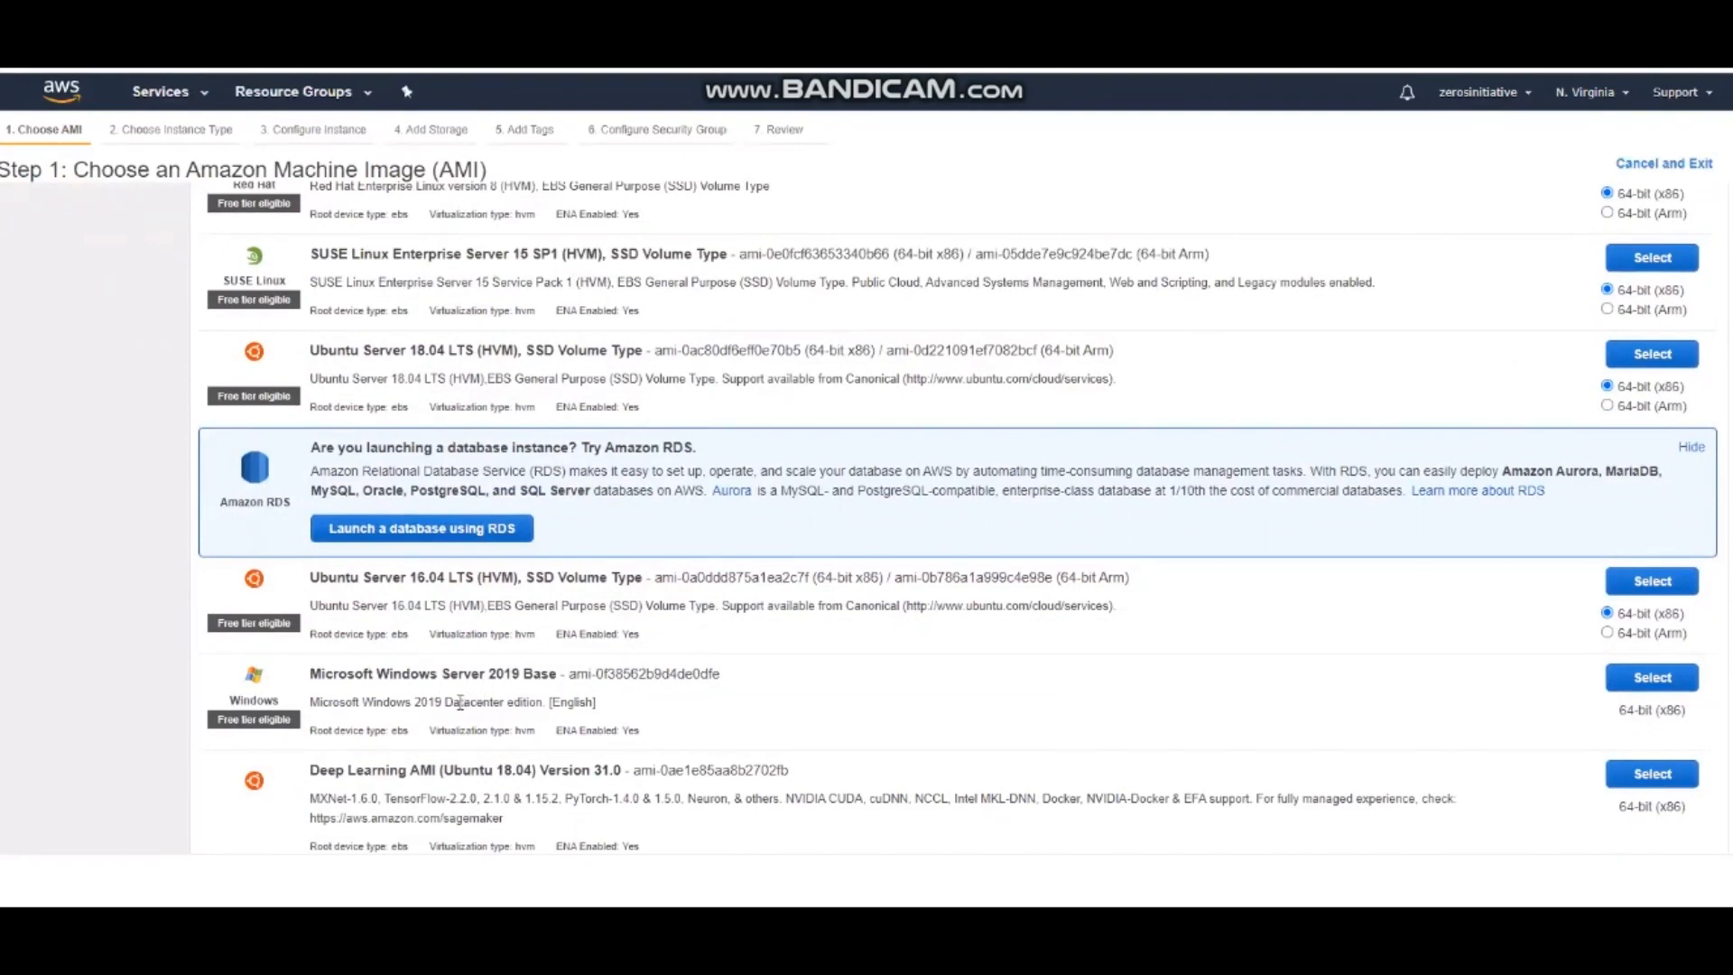
{"action": "scroll", "coordinate": [456, 702], "scroll_direction": "up", "scroll_amount": 2}
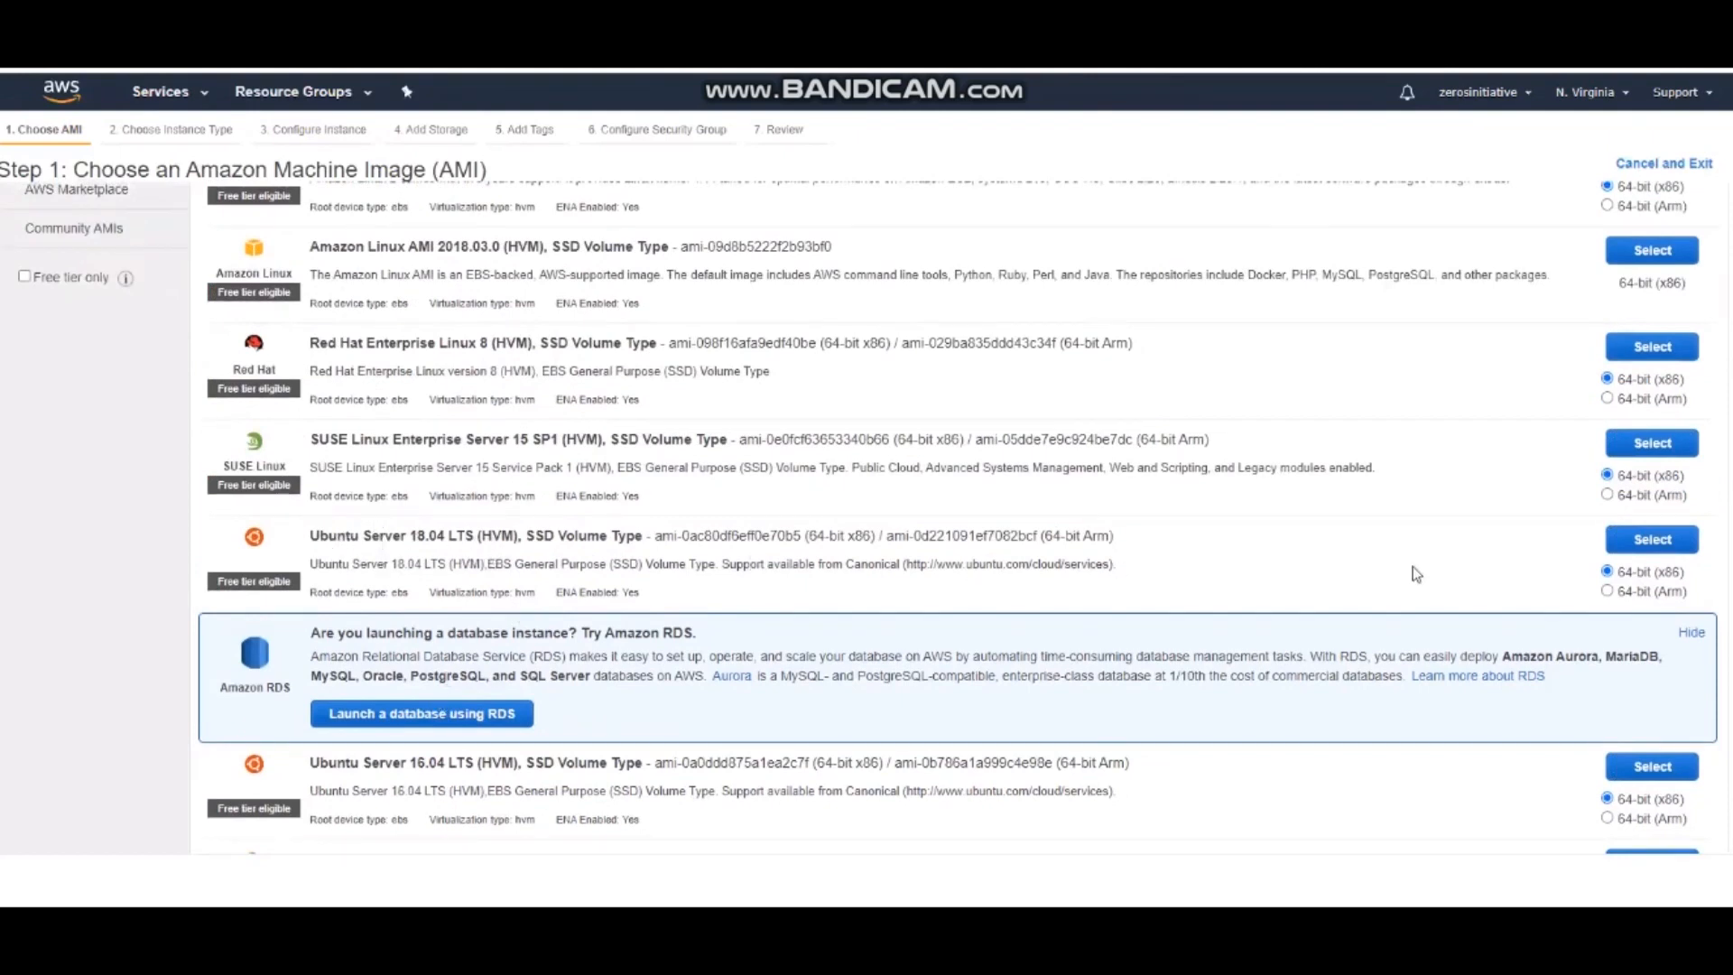
{"action": "left_click", "coordinate": [1650, 540]}
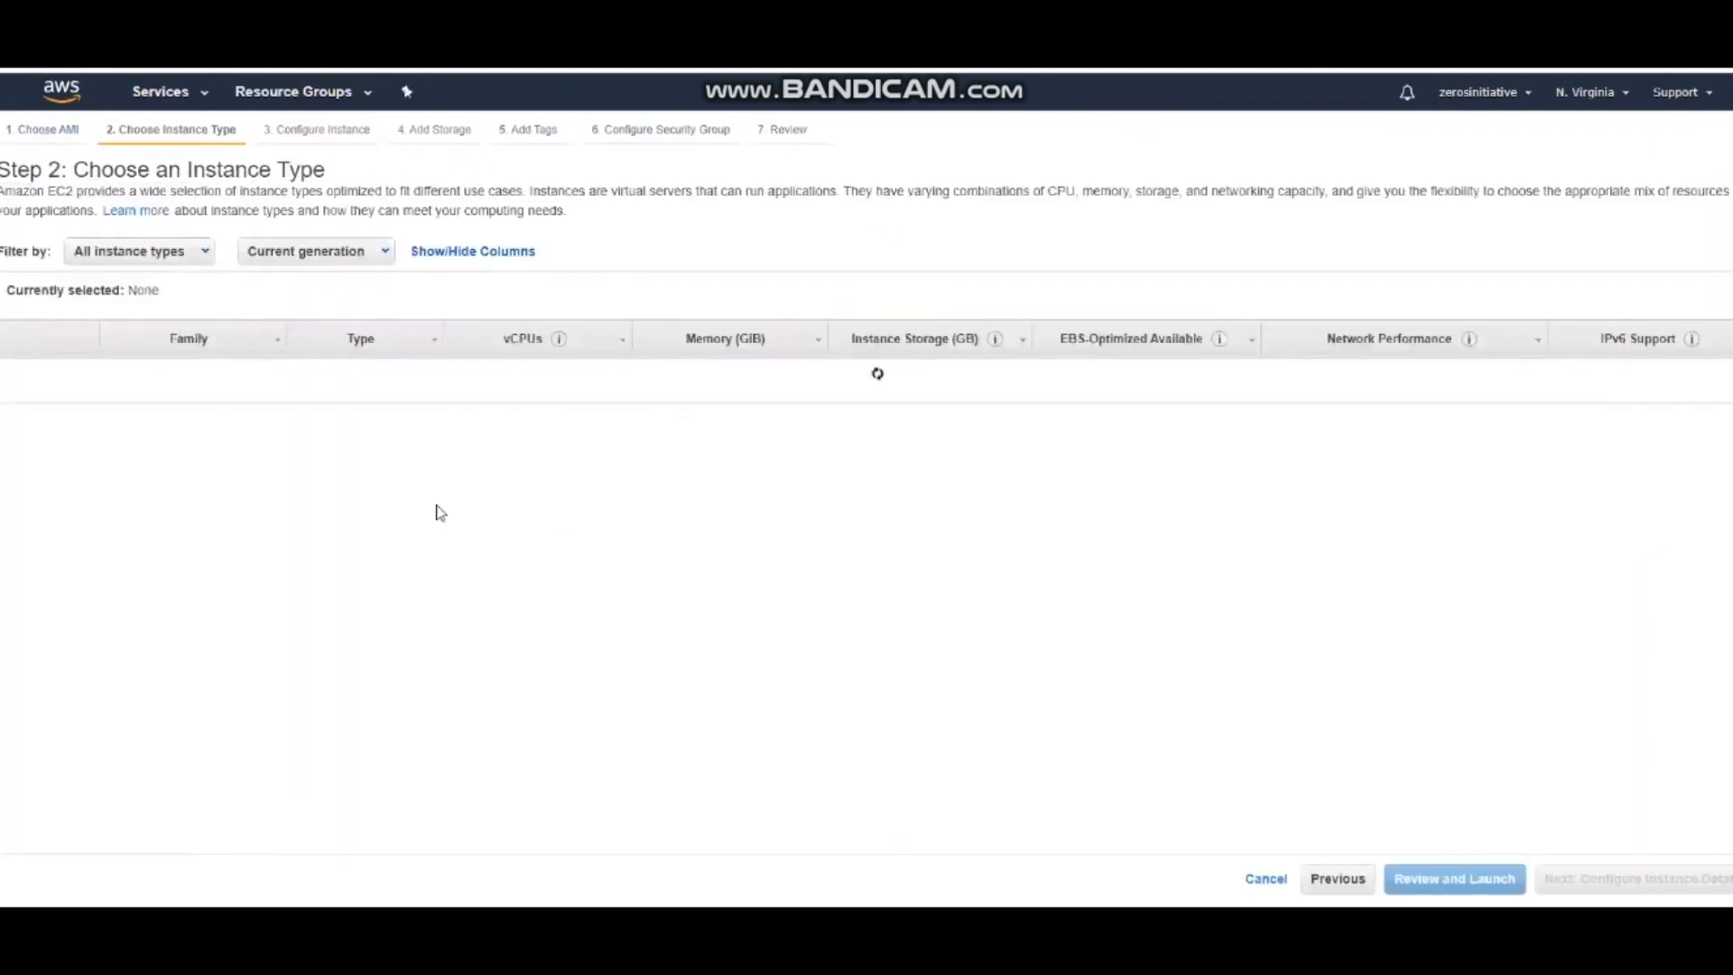
{"action": "mouse_move", "coordinate": [366, 438]}
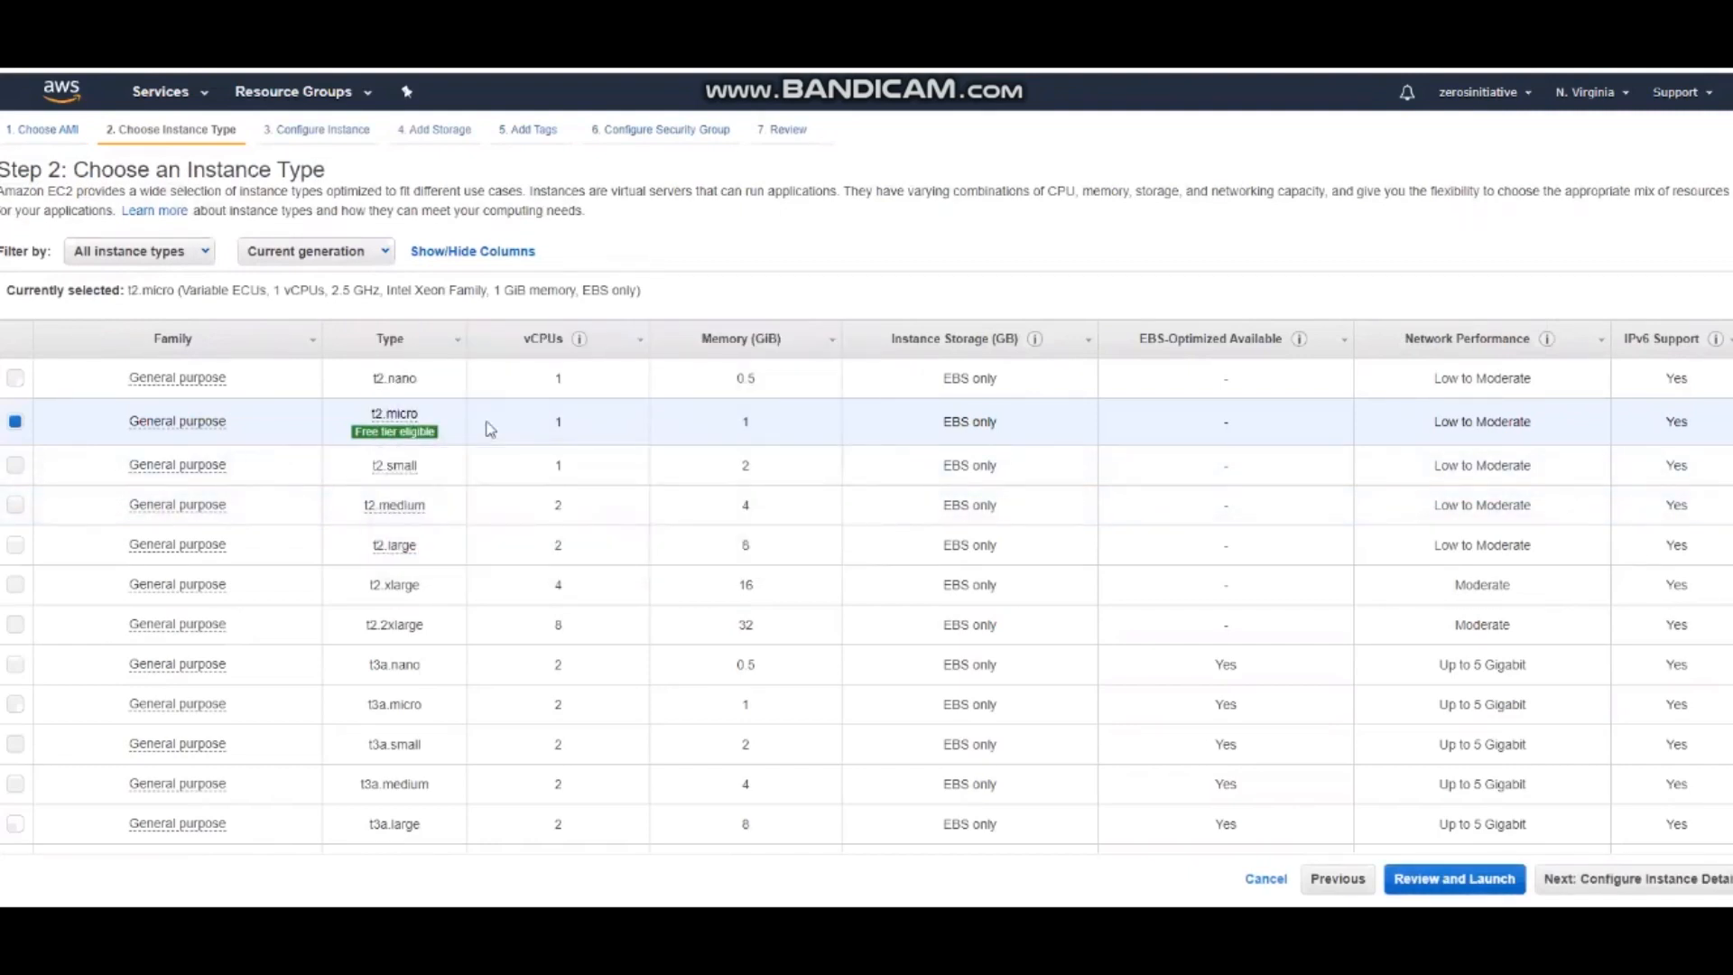
{"action": "left_click", "coordinate": [1615, 887]}
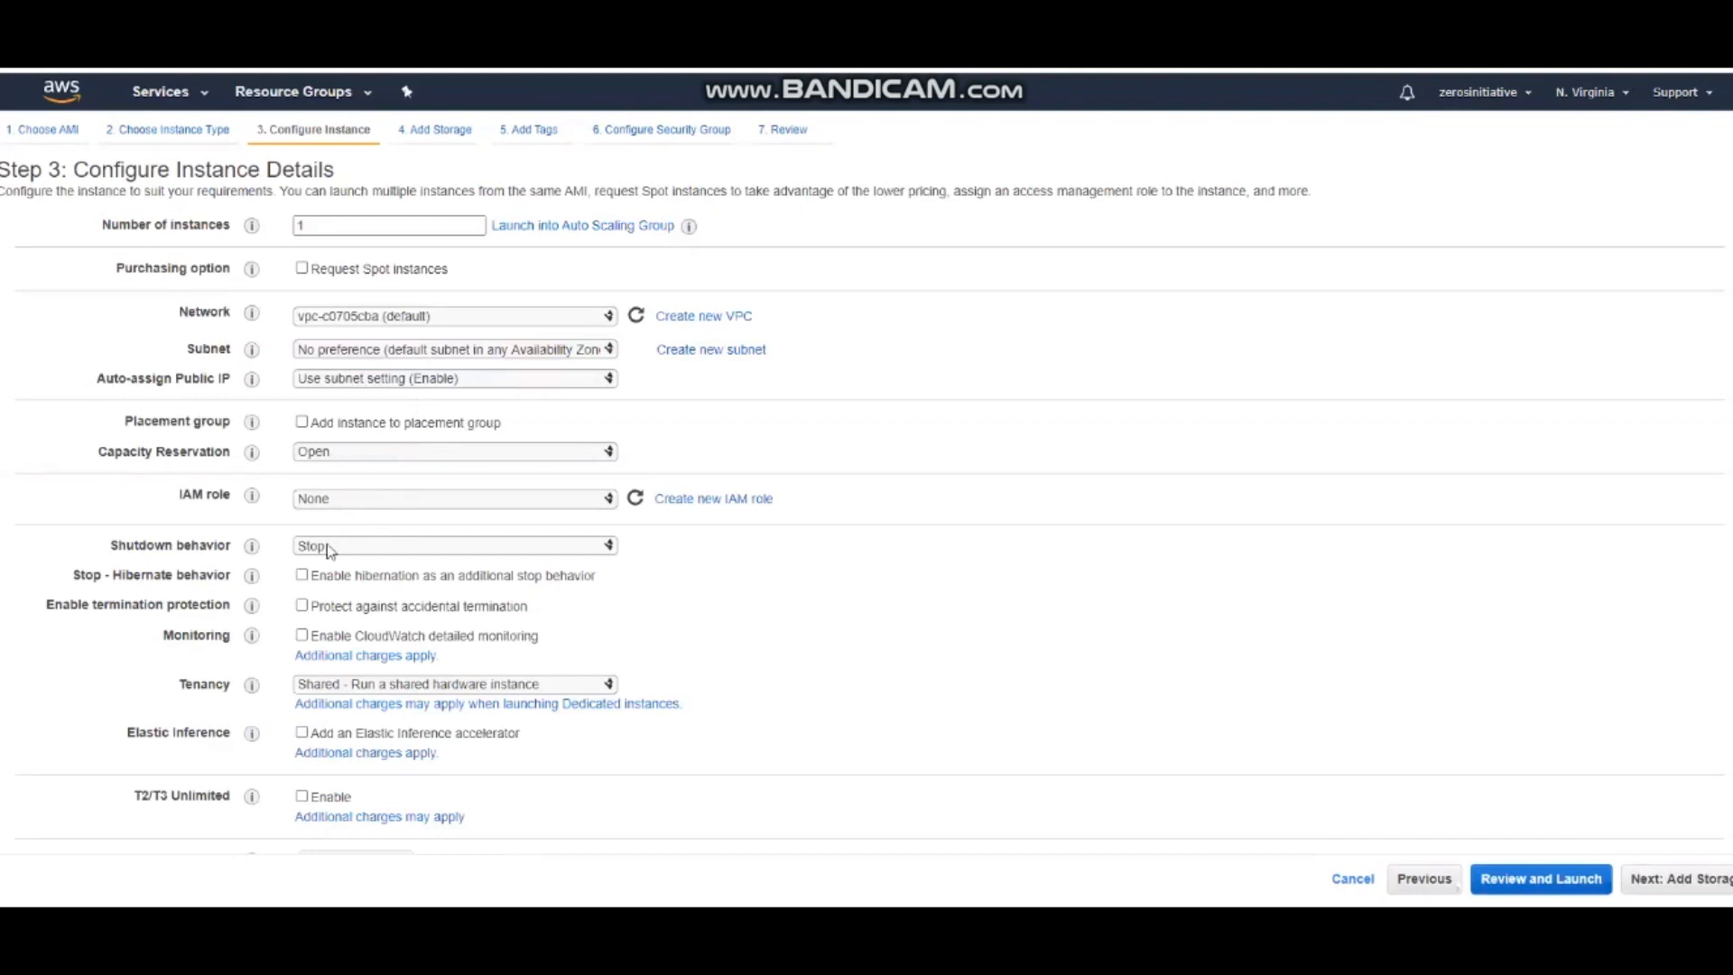
Review the instance details through the advanced options, keep the defaults, and proceed to storage
{"action": "scroll", "coordinate": [176, 622], "scroll_direction": "down", "scroll_amount": 1}
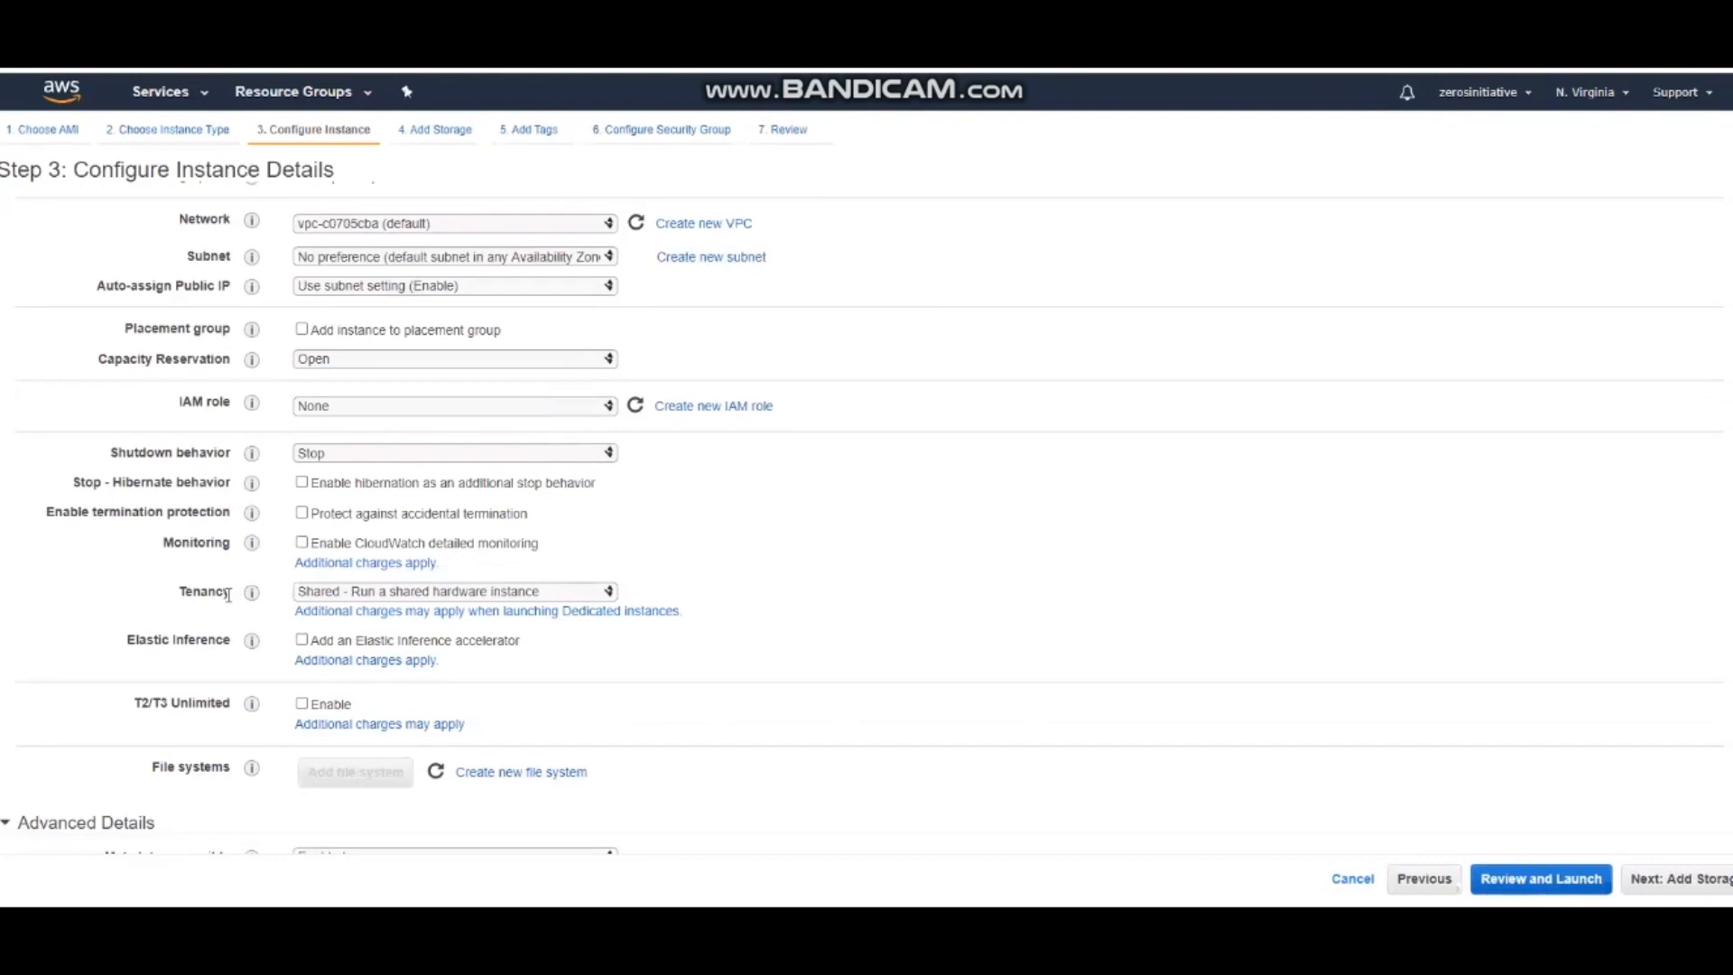
{"action": "scroll", "coordinate": [227, 595], "scroll_direction": "down", "scroll_amount": 3}
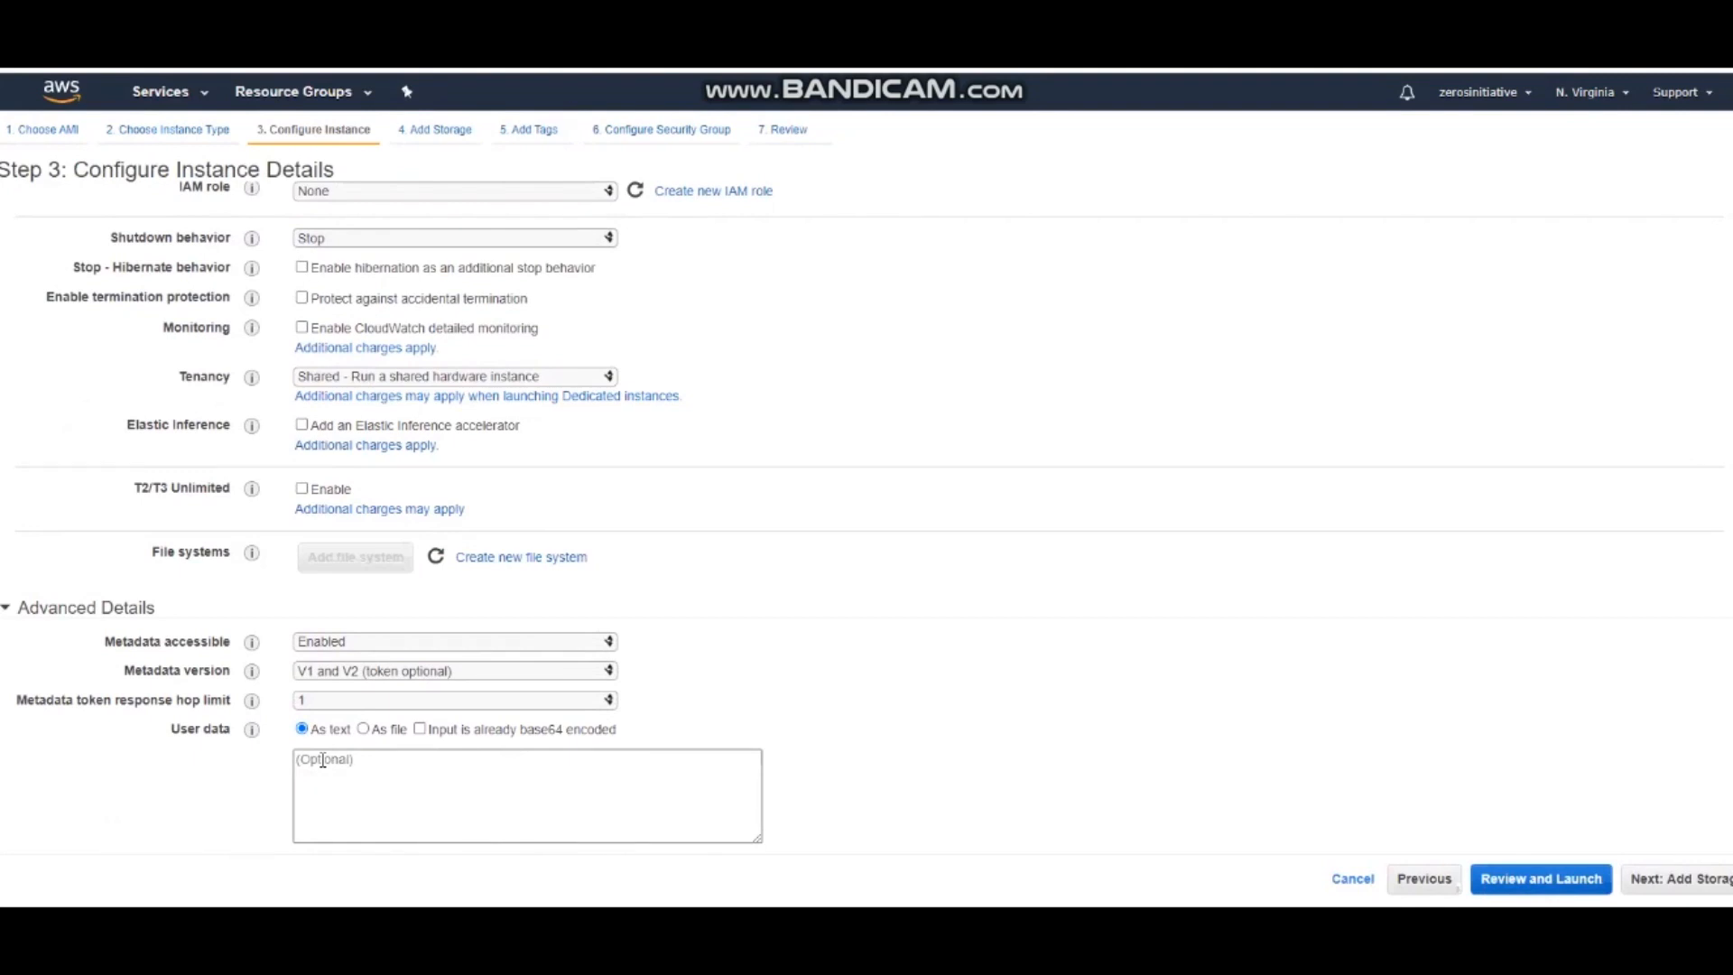
{"action": "scroll", "coordinate": [728, 507], "scroll_direction": "up", "scroll_amount": 4}
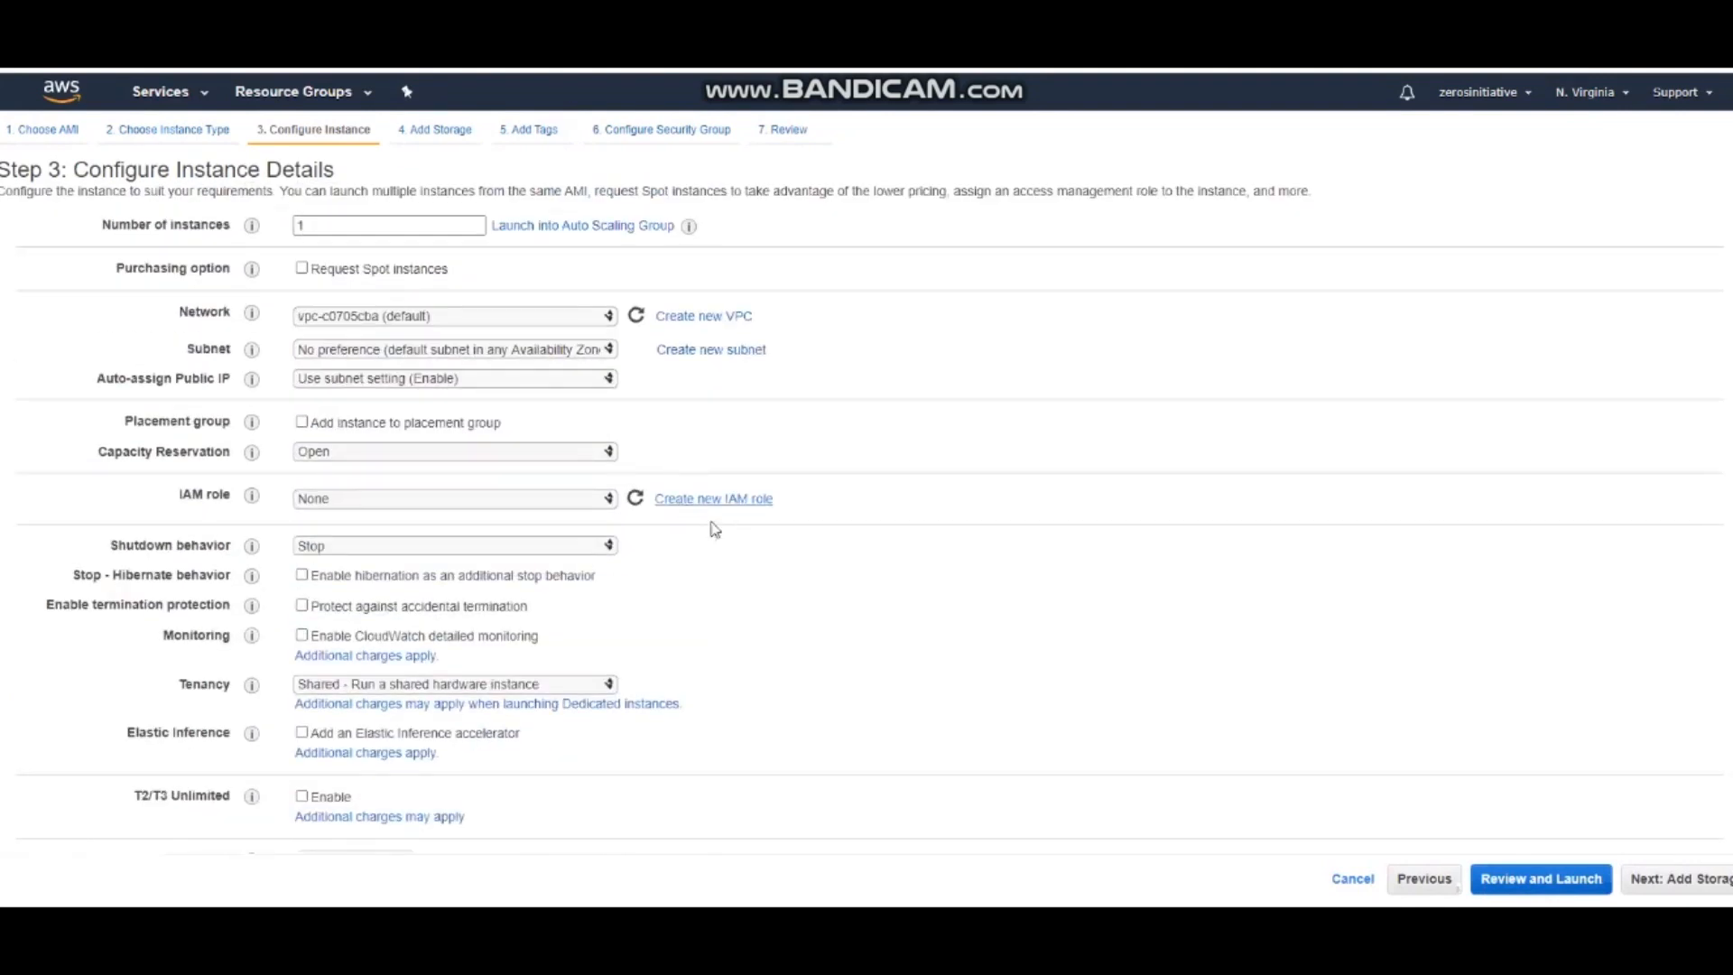
{"action": "left_click", "coordinate": [1693, 878]}
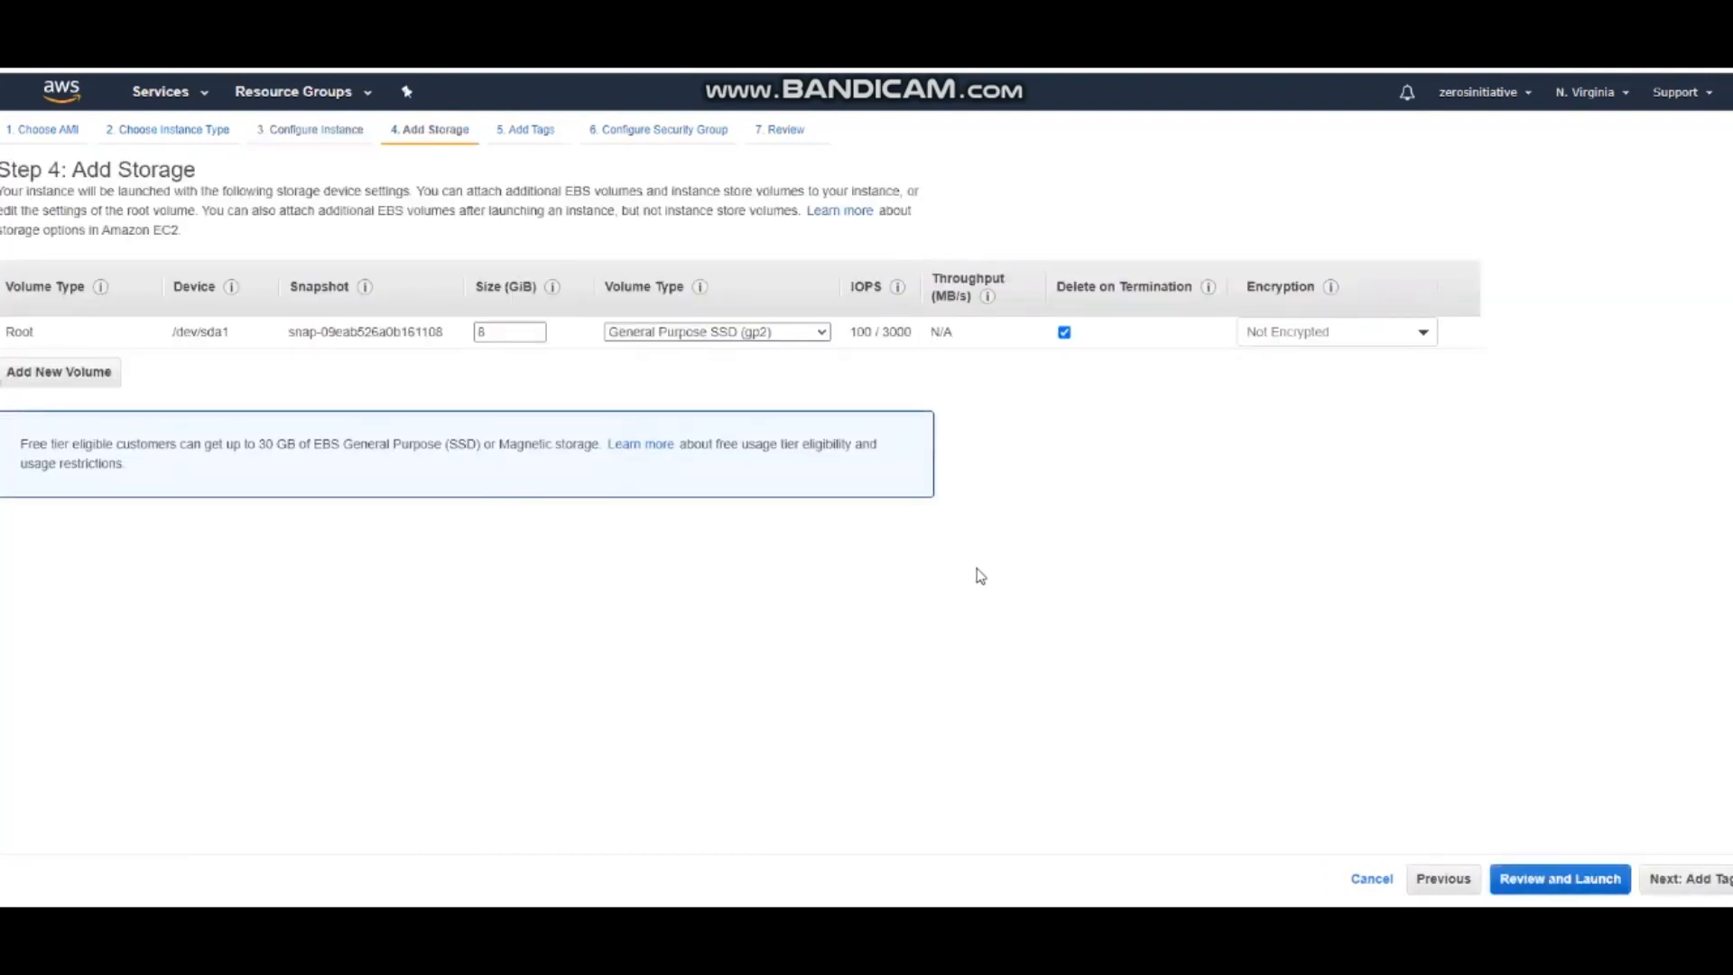
View the volume types offered for the root volume and an additional EBS volume, and remove the additional volume
{"action": "left_click", "coordinate": [796, 333]}
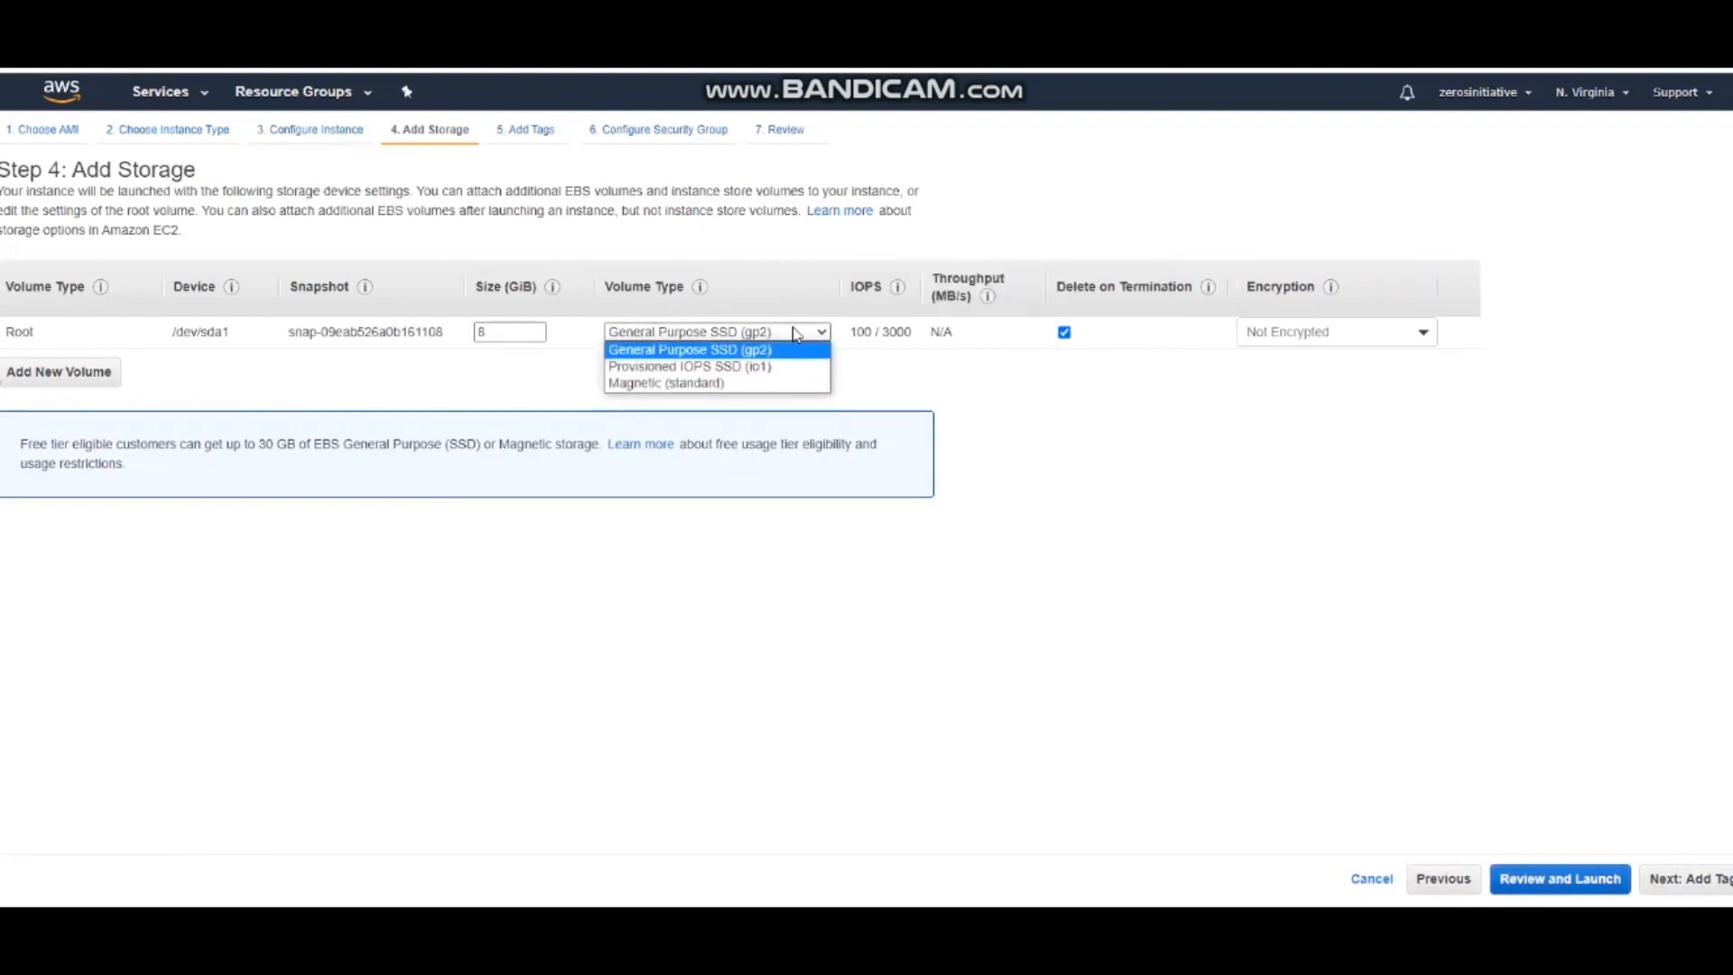
{"action": "left_click", "coordinate": [547, 372]}
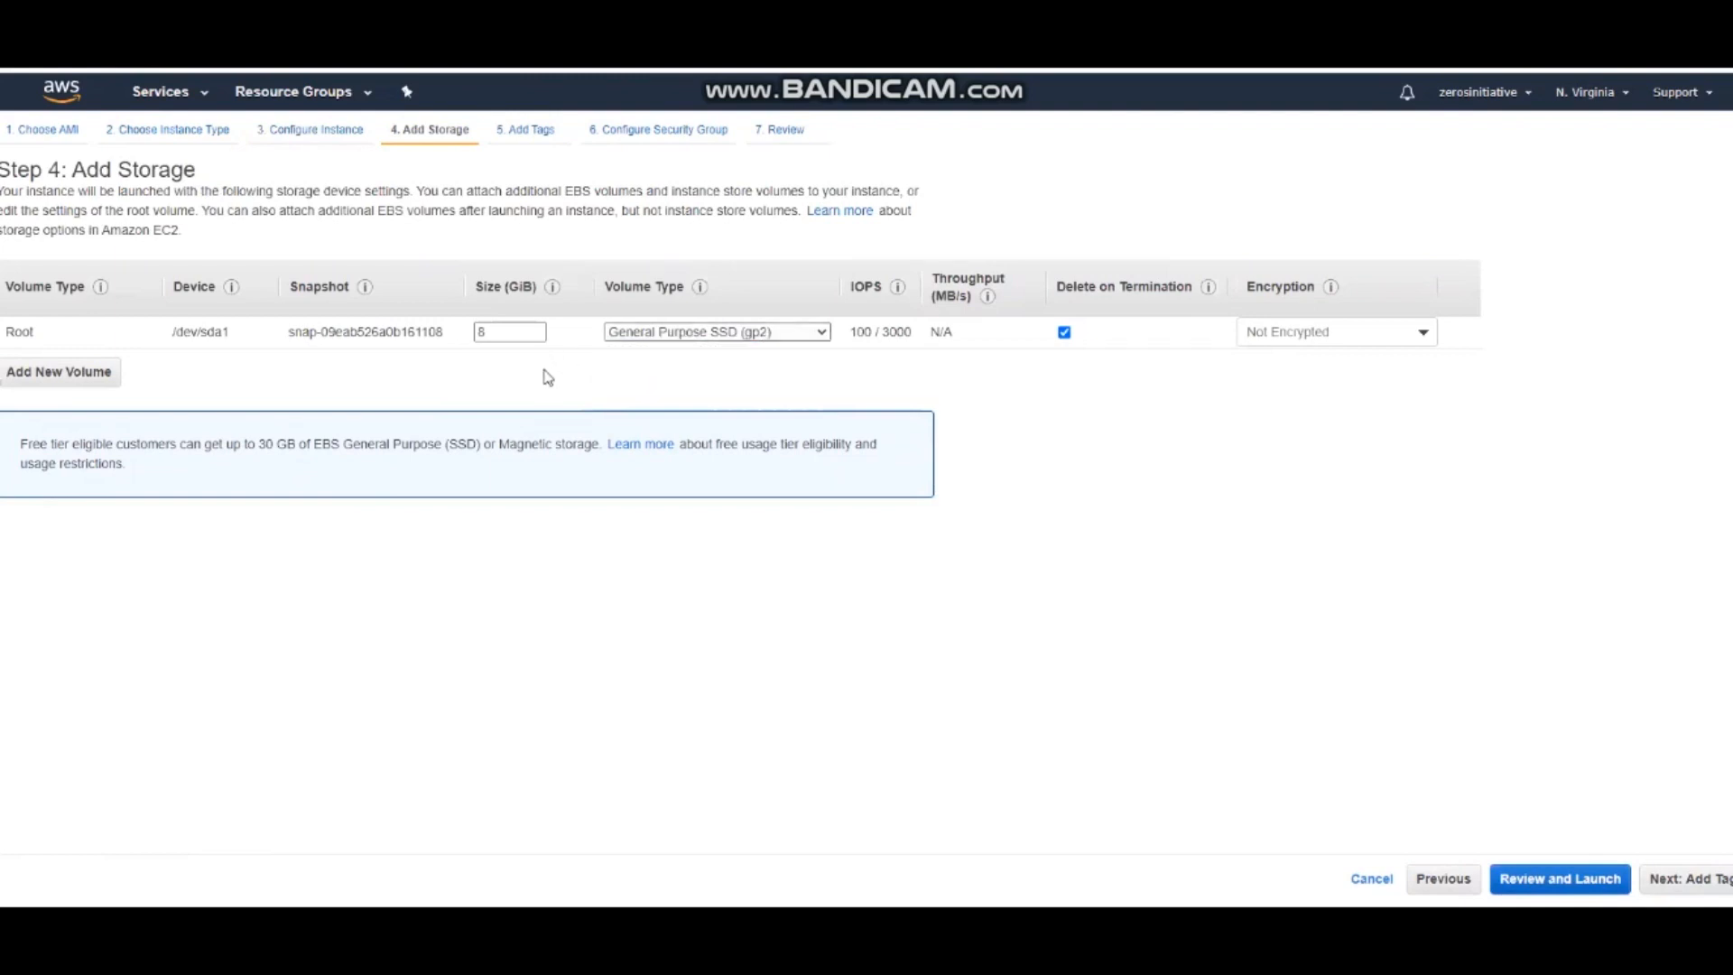
{"action": "left_click", "coordinate": [51, 383]}
{"action": "left_click", "coordinate": [688, 367]}
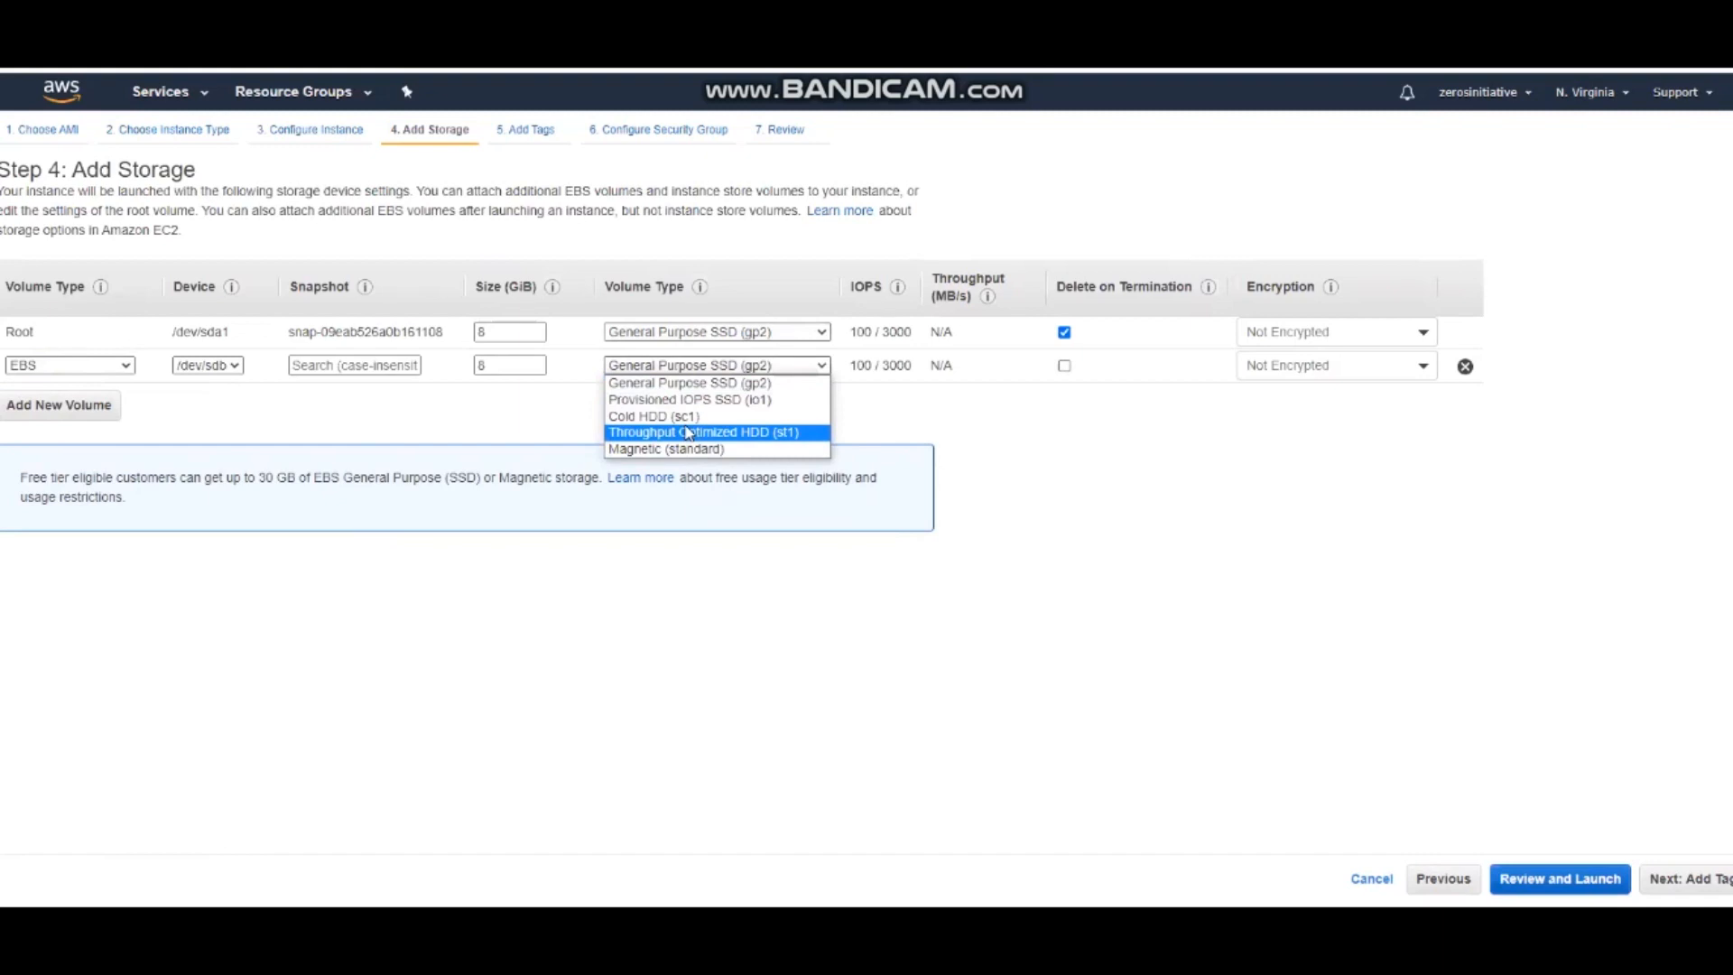
{"action": "left_click", "coordinate": [570, 430]}
{"action": "left_click", "coordinate": [1464, 366]}
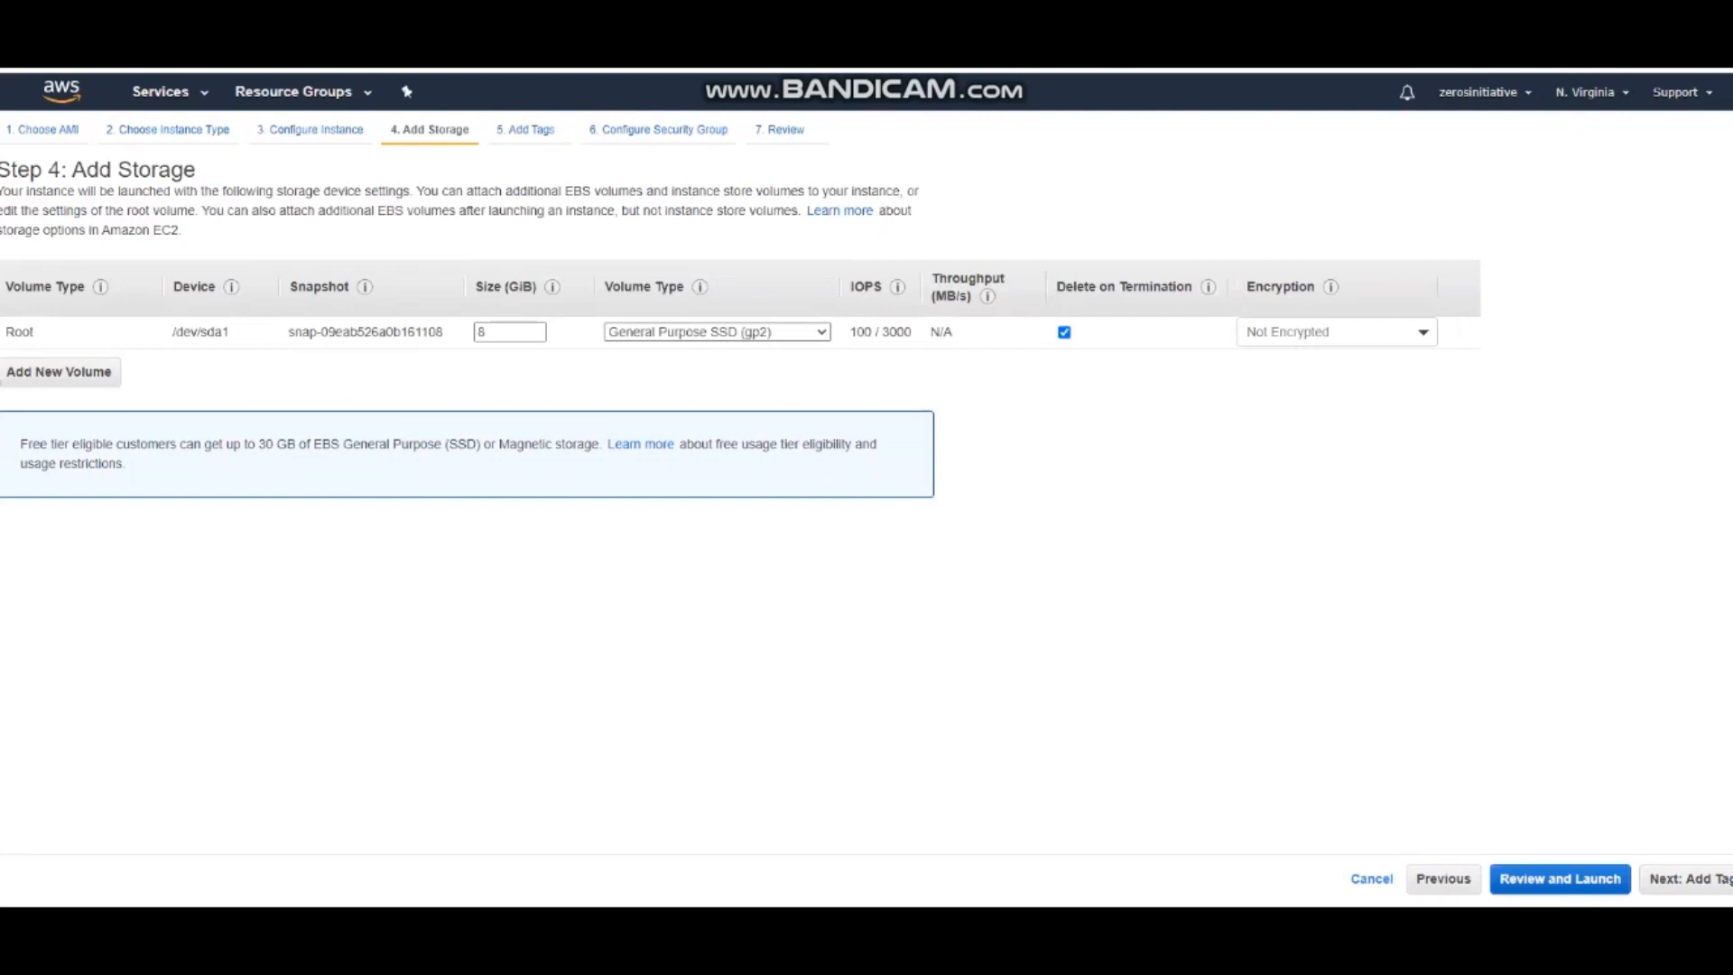
Keep the root volume's default storage, tag the instance with Name set to Ubuntu Server, and proceed to the security group
{"action": "left_click", "coordinate": [1683, 878]}
{"action": "left_click", "coordinate": [665, 353]}
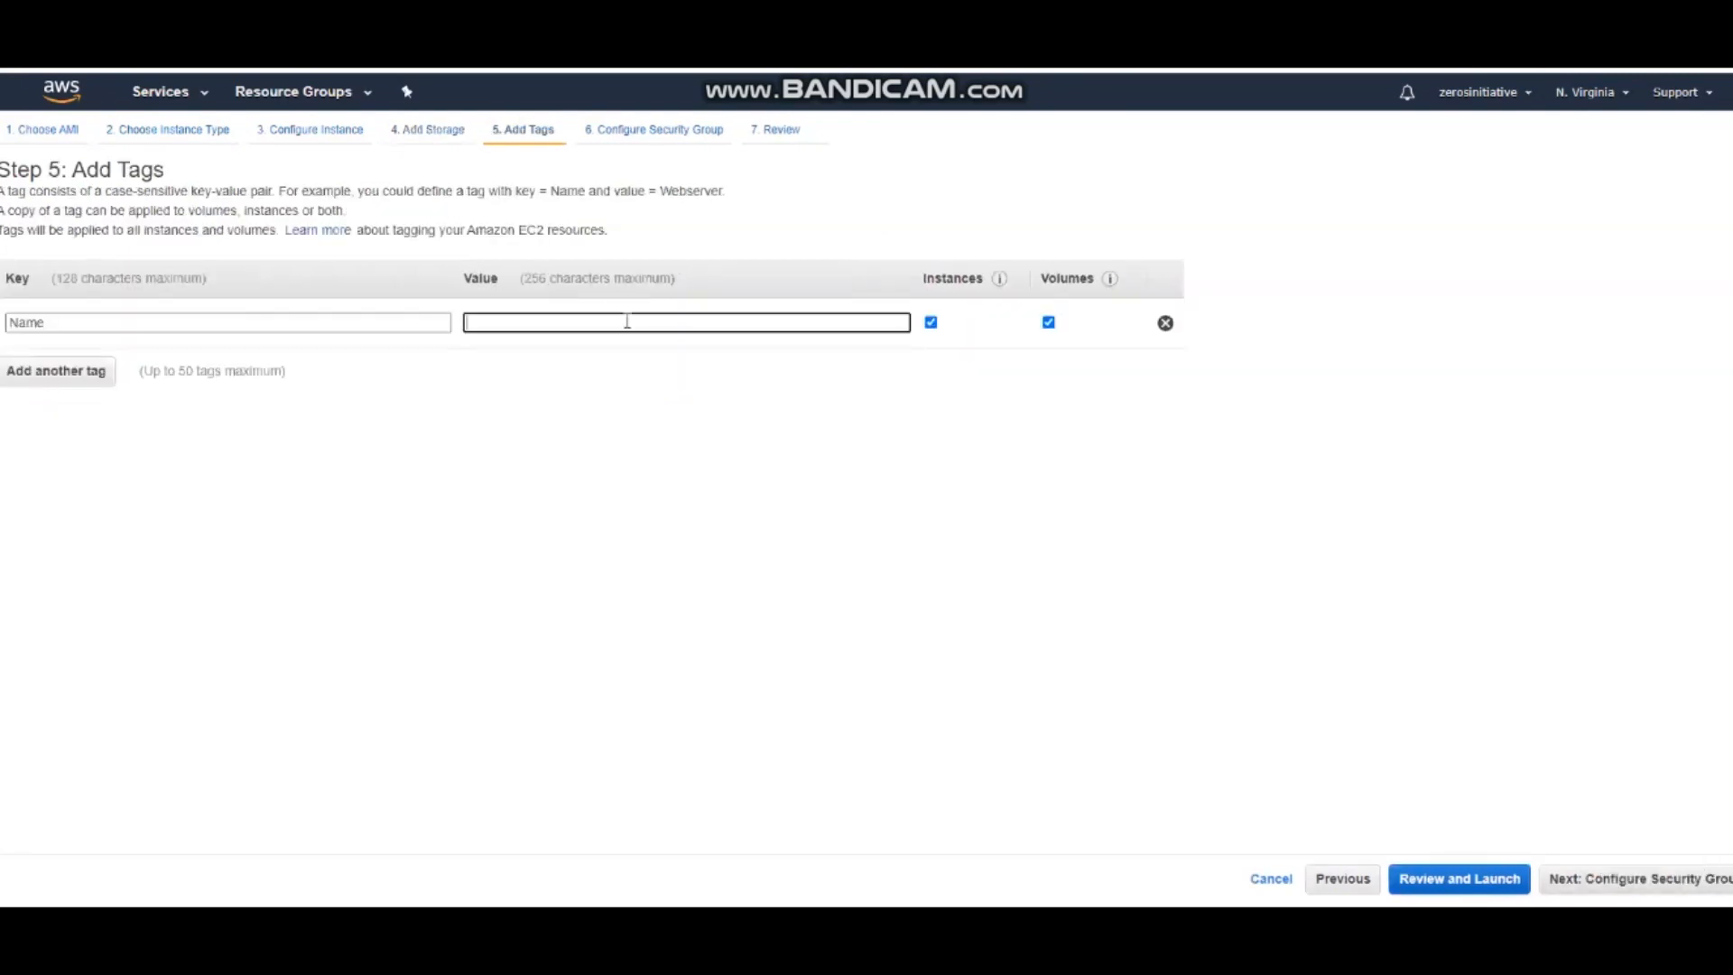
{"action": "type", "text": "Ubunt"}
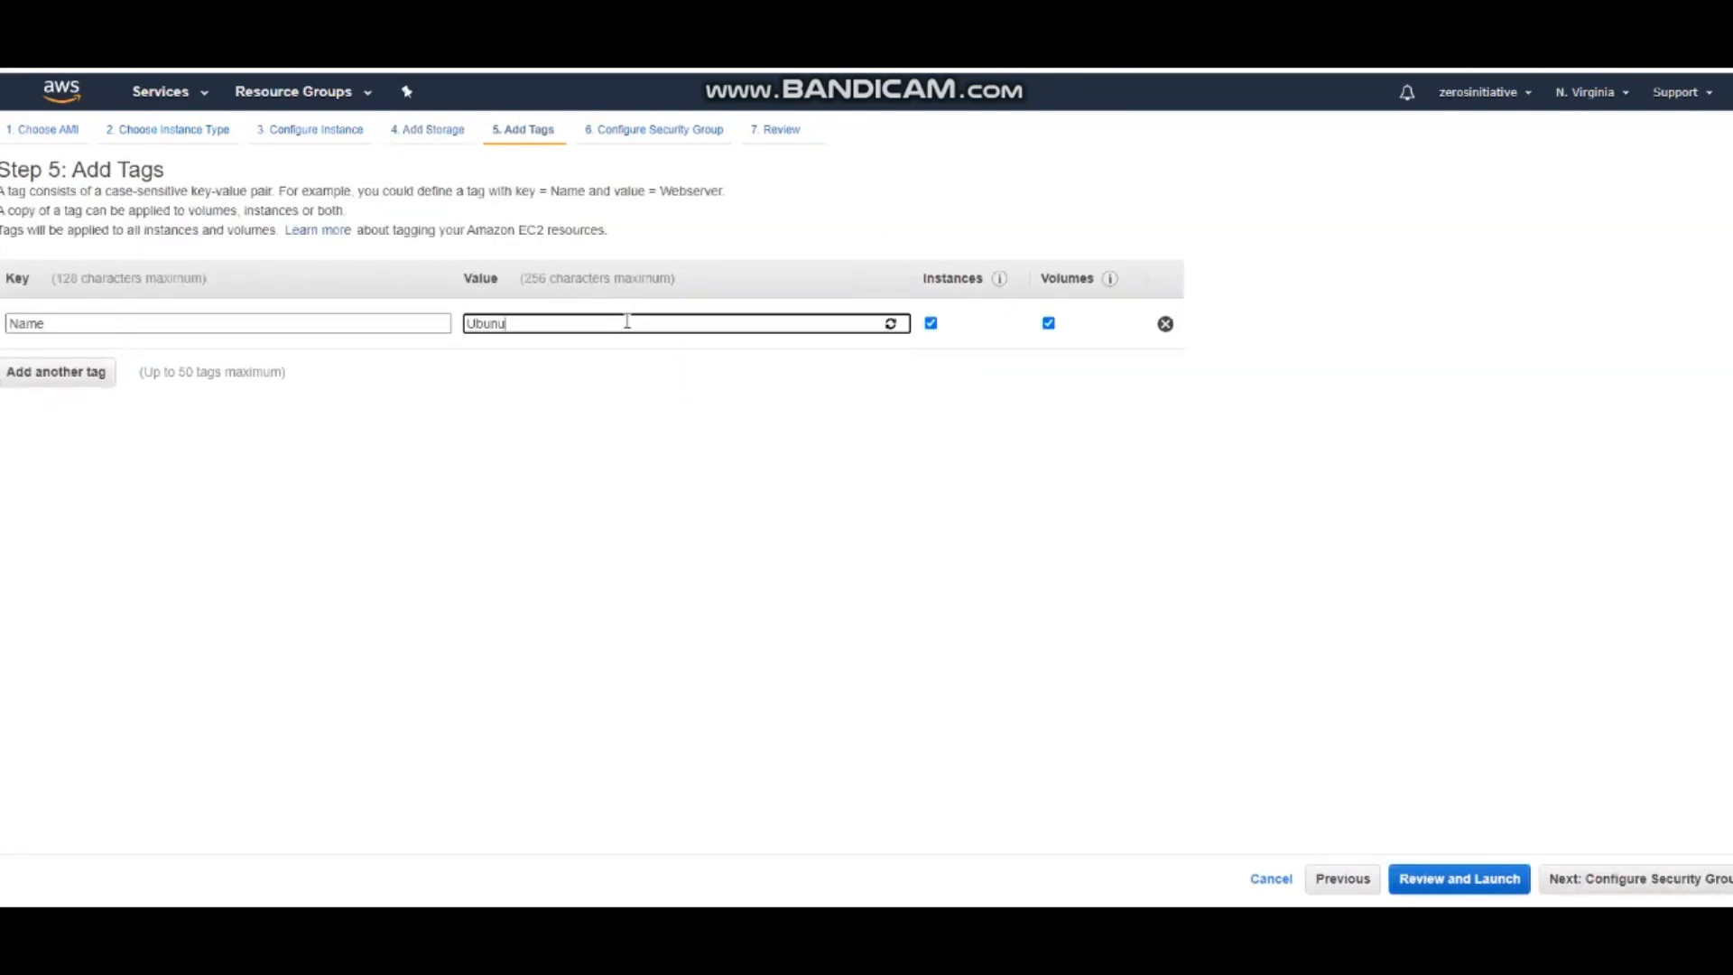
{"action": "type", "text": "u Servr"}
{"action": "key", "text": "BackSpace"}
{"action": "type", "text": "er"}
{"action": "left_click", "coordinate": [1582, 879]}
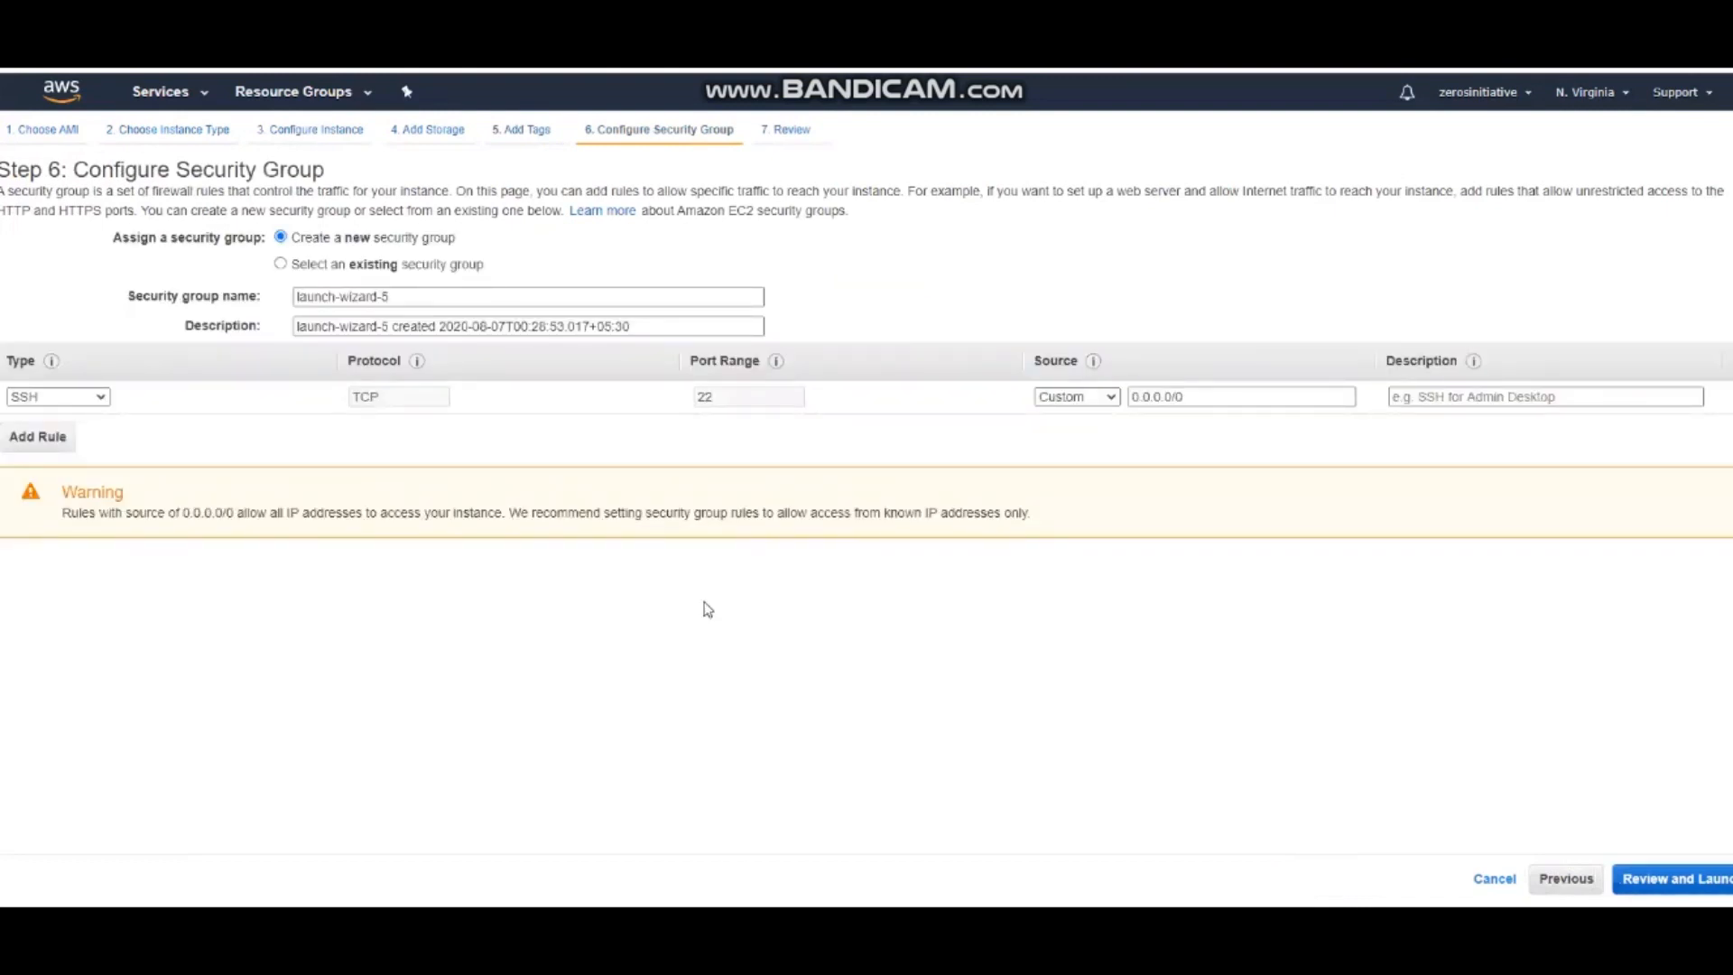
Set the SSH rule's source to My IP and use ubuntusg as the new security group's name and description
{"action": "left_click", "coordinate": [1111, 397]}
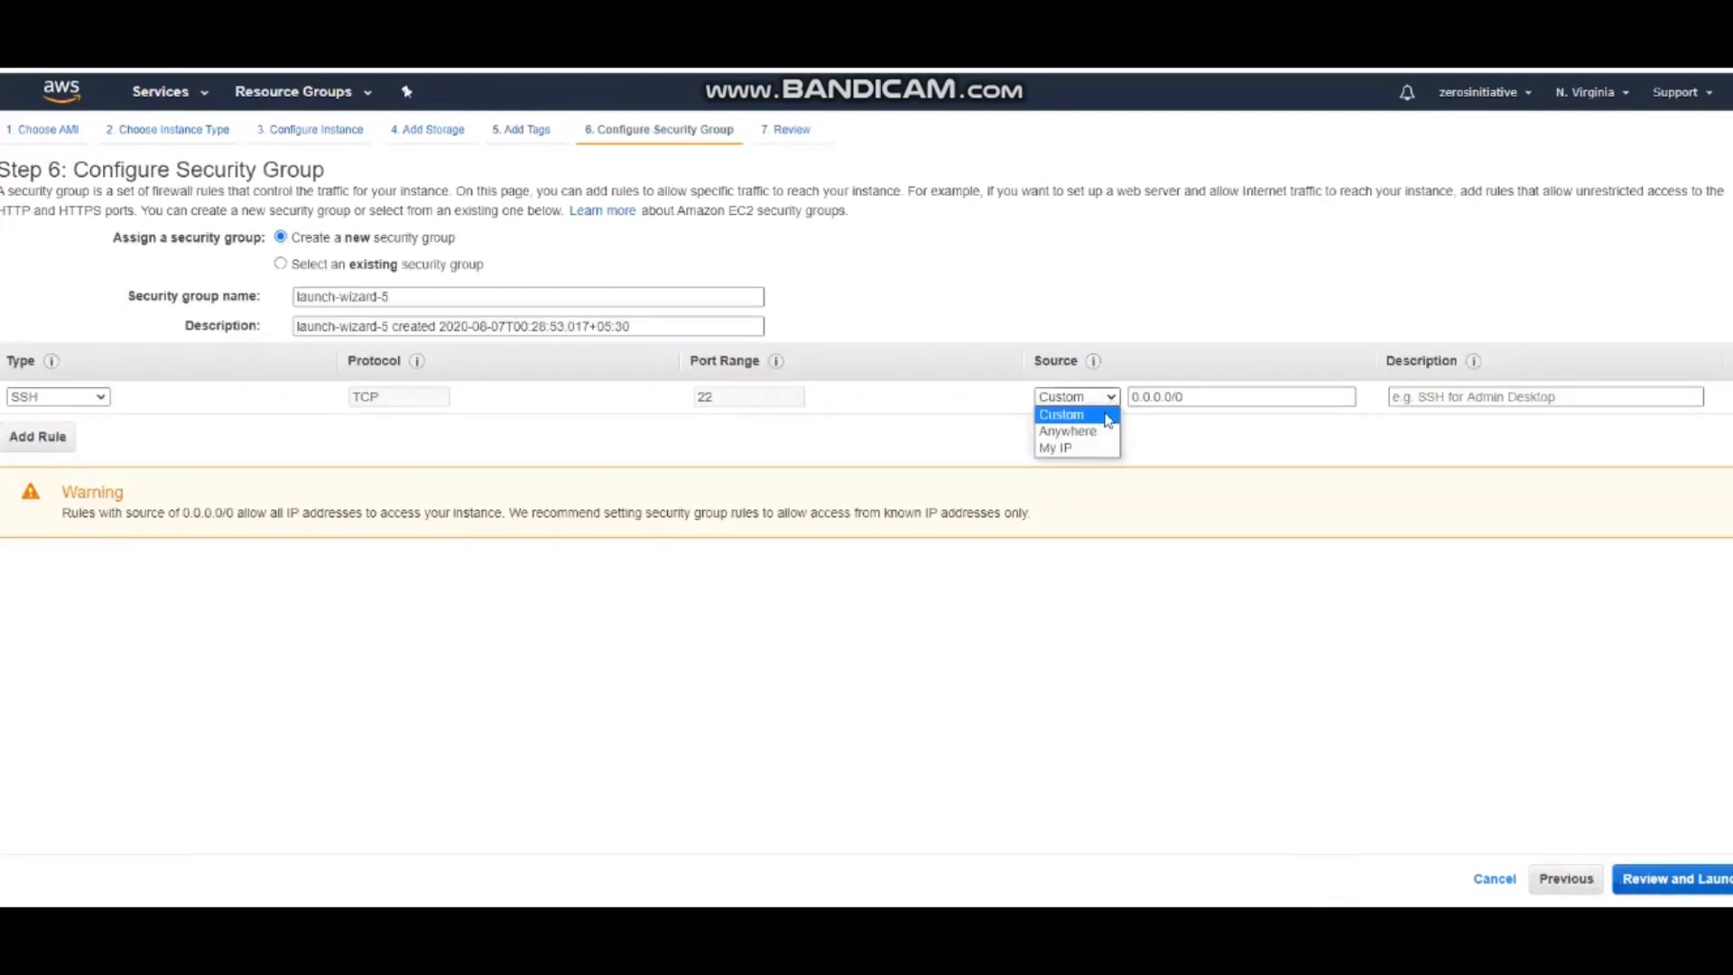
{"action": "left_click", "coordinate": [1076, 449]}
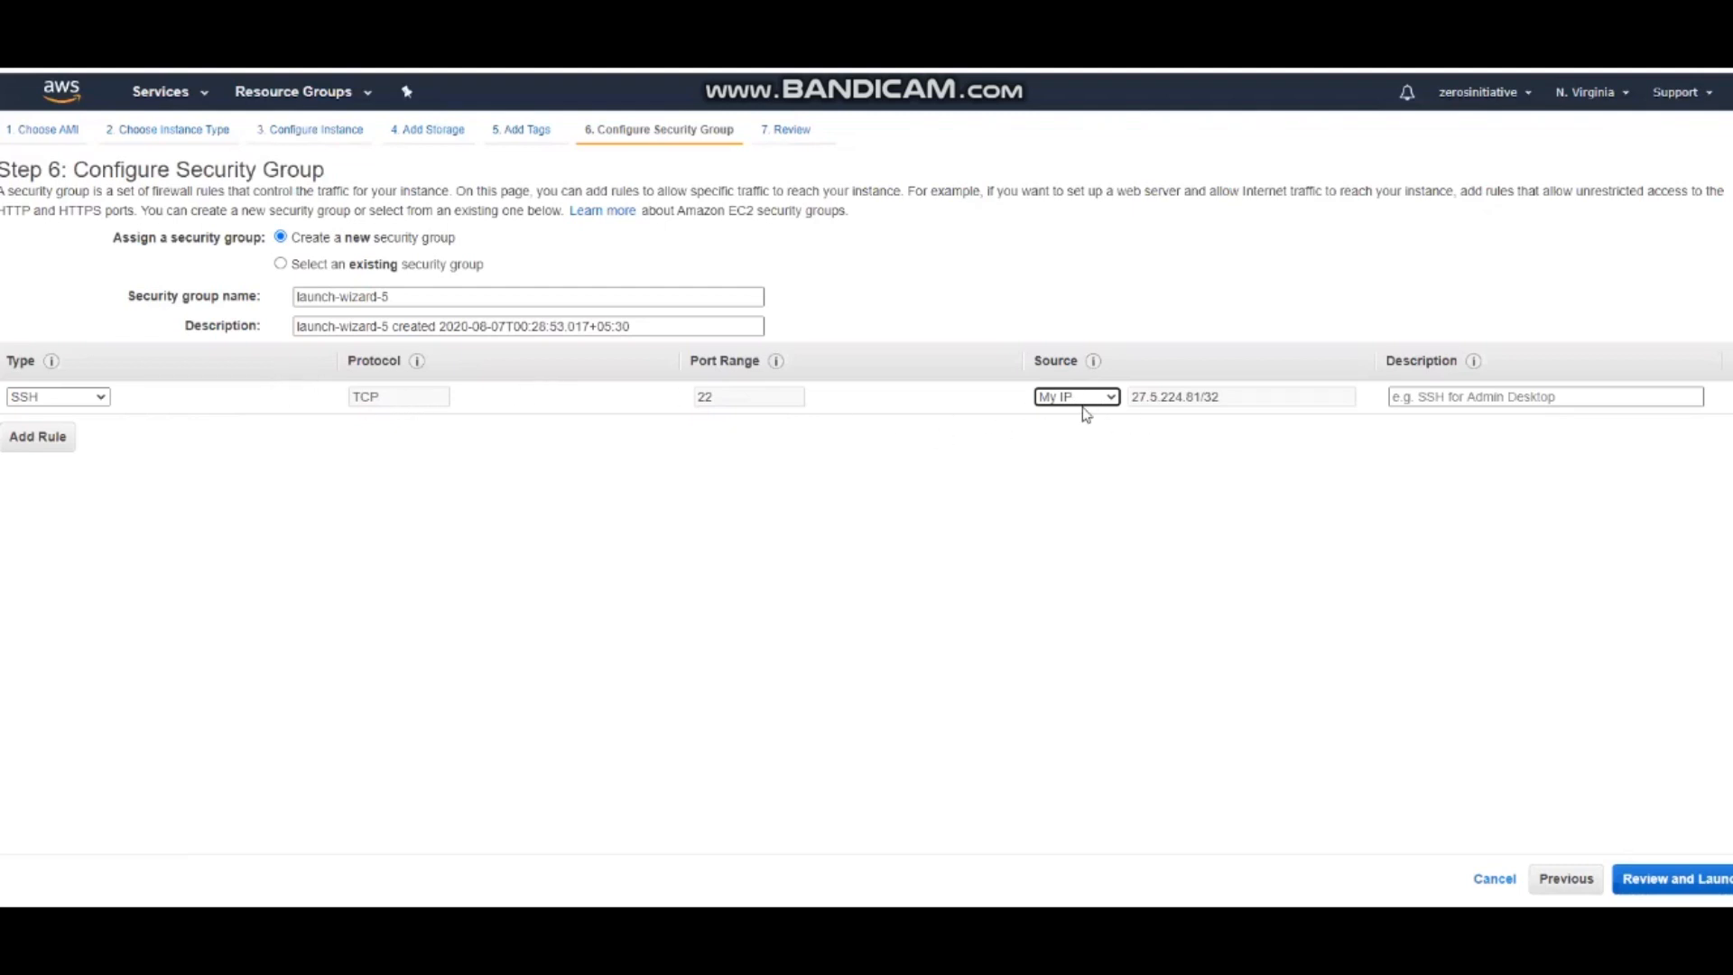
{"action": "triple_click", "coordinate": [332, 296]}
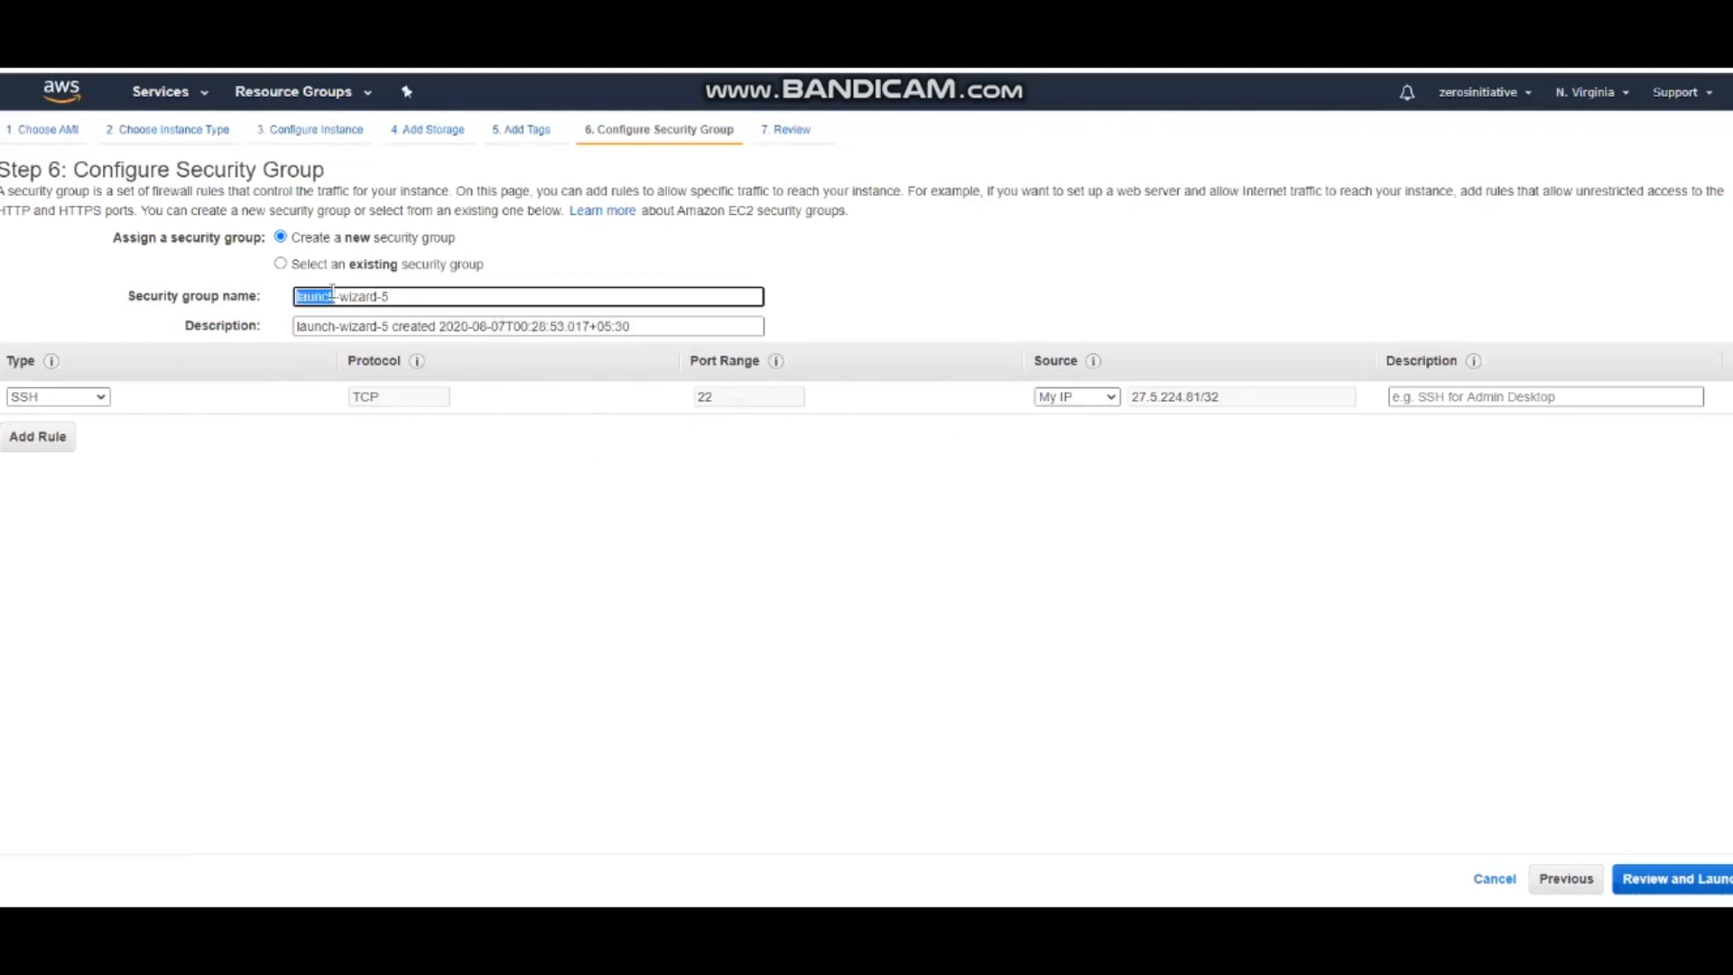
{"action": "type", "text": "ubuntusg"}
{"action": "double_click", "coordinate": [332, 290]}
{"action": "key", "text": "ctrl+c"}
{"action": "double_click", "coordinate": [398, 328]}
{"action": "triple_click", "coordinate": [398, 329]}
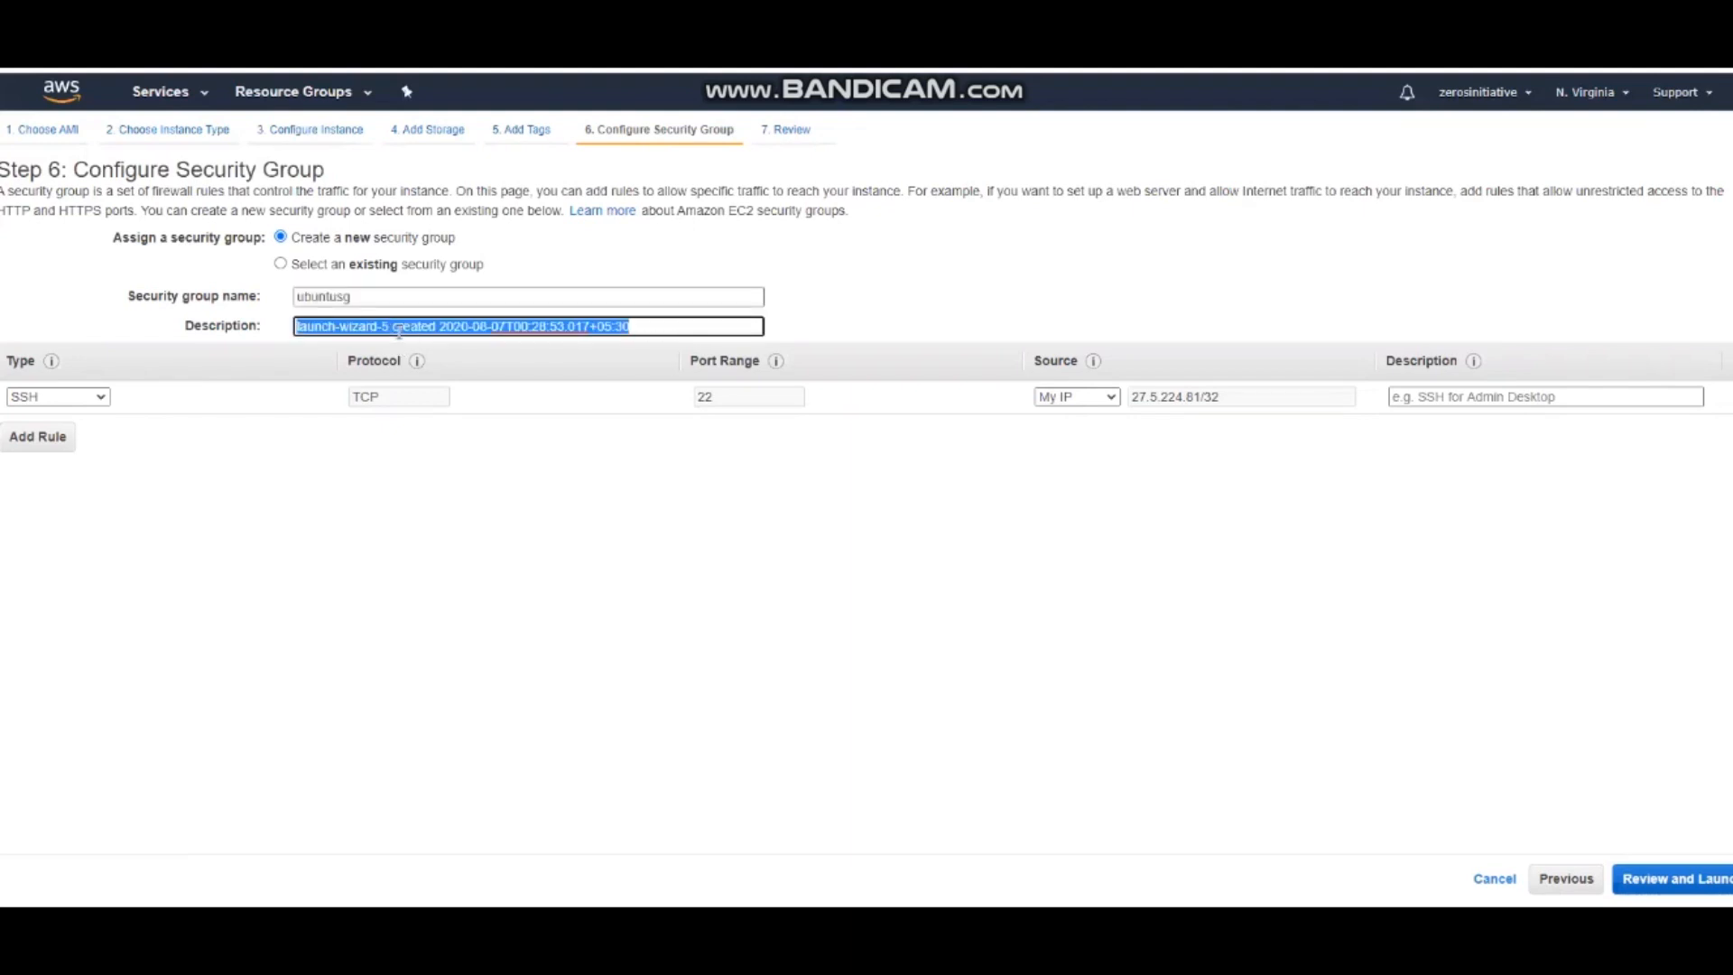
{"action": "key", "text": "ctrl+v"}
{"action": "left_click", "coordinate": [632, 632]}
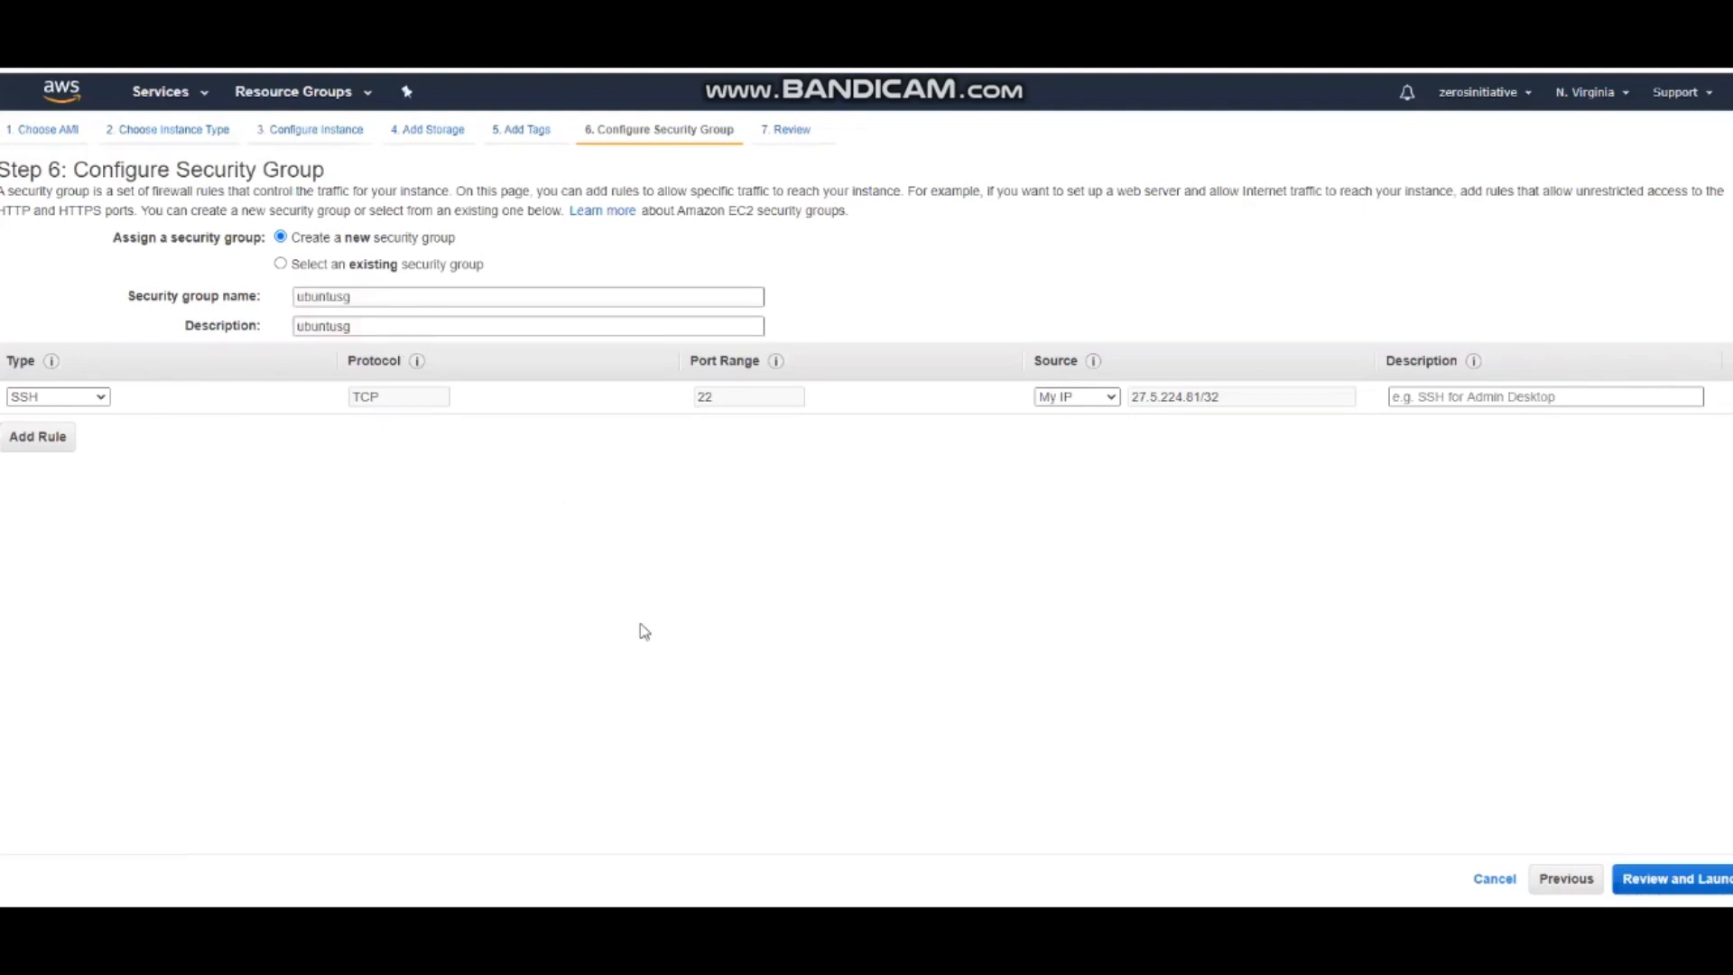
Review the configuration, create a new named key pair, download its private key file, and launch the instance
{"action": "left_click", "coordinate": [1684, 875]}
{"action": "left_click", "coordinate": [1712, 878]}
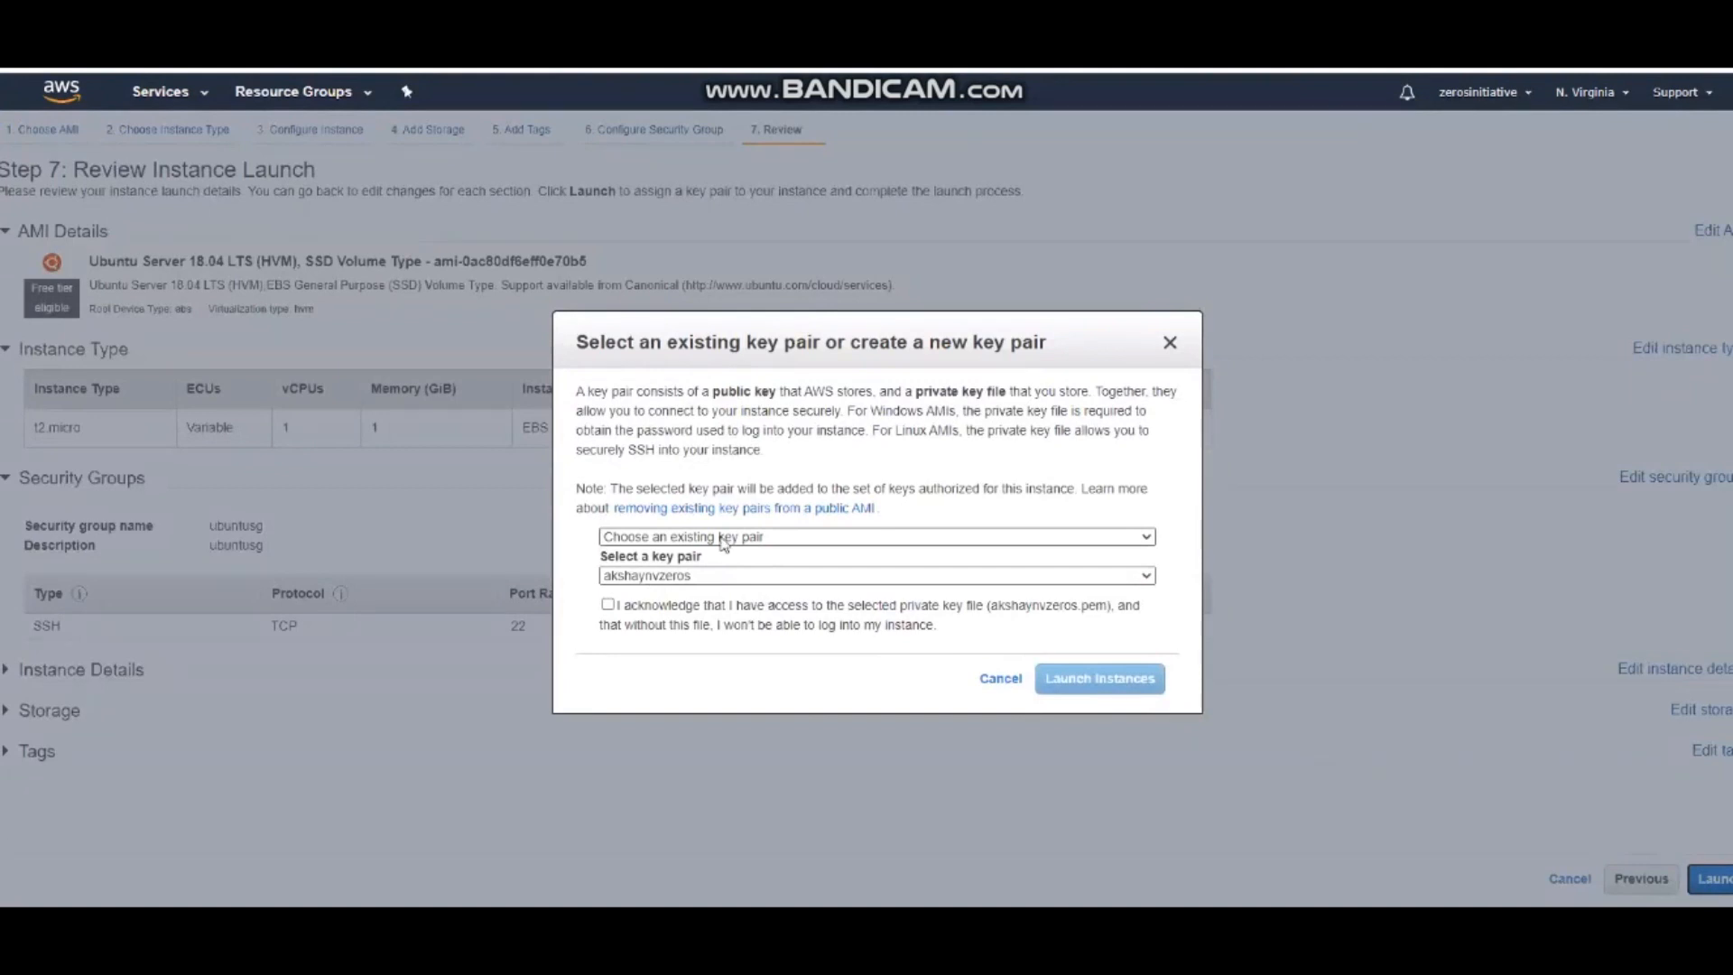
{"action": "left_click", "coordinate": [723, 538]}
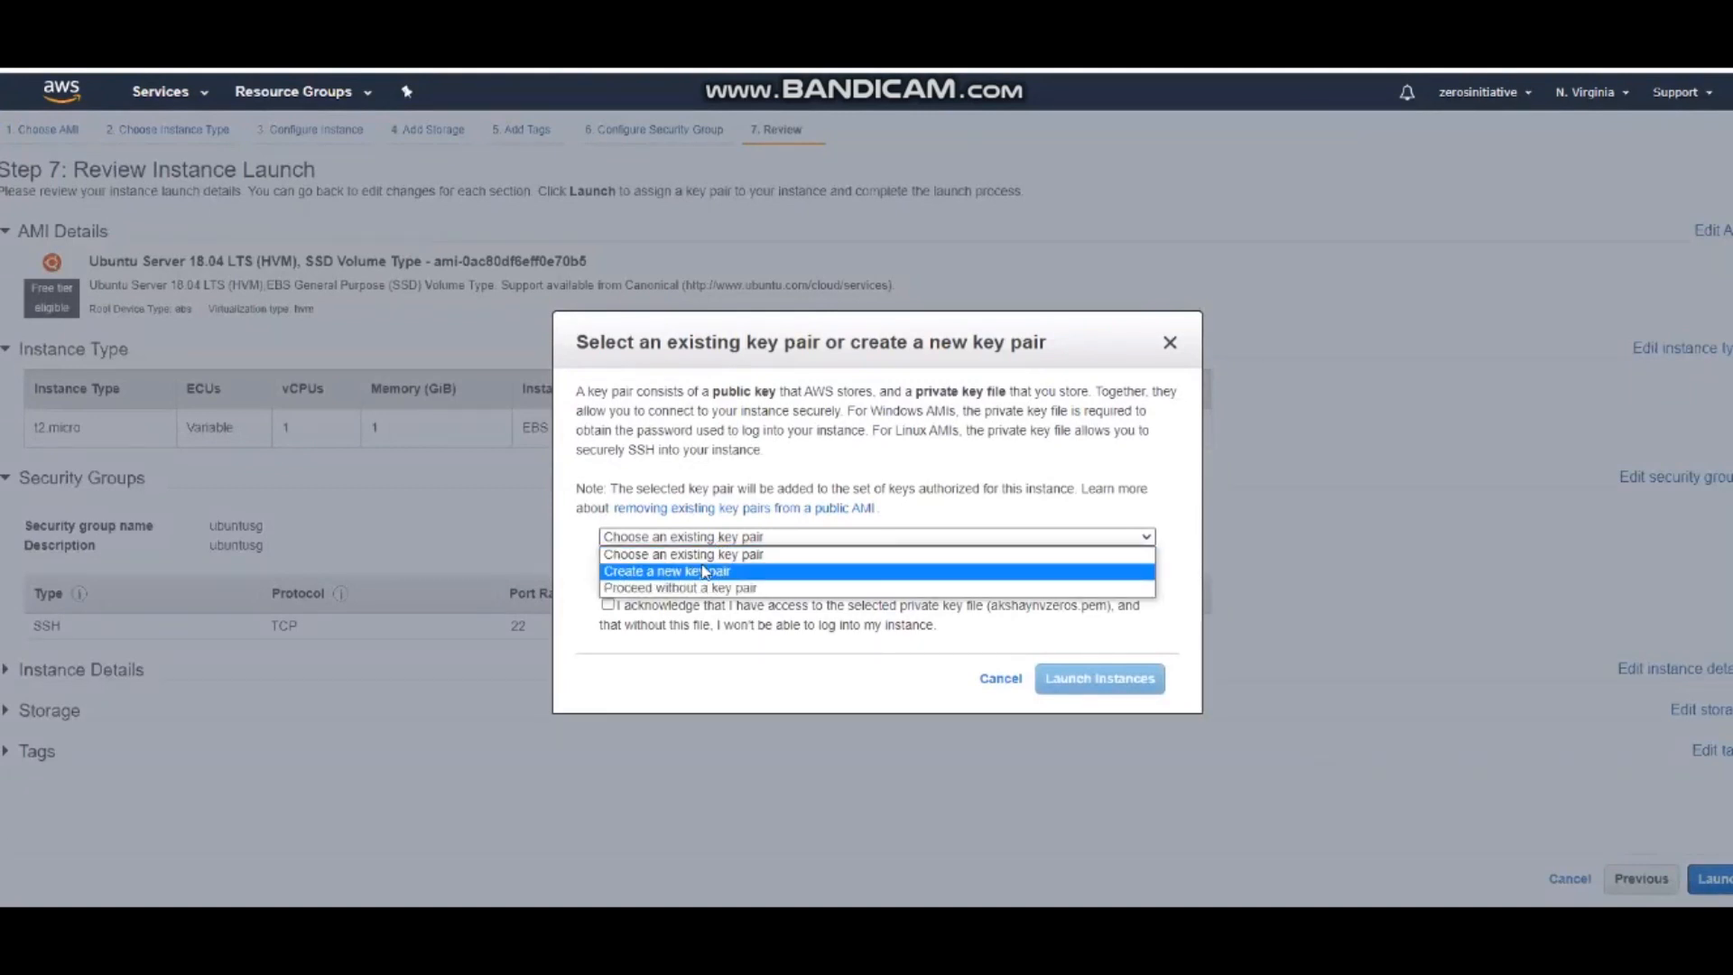
{"action": "left_click", "coordinate": [673, 571]}
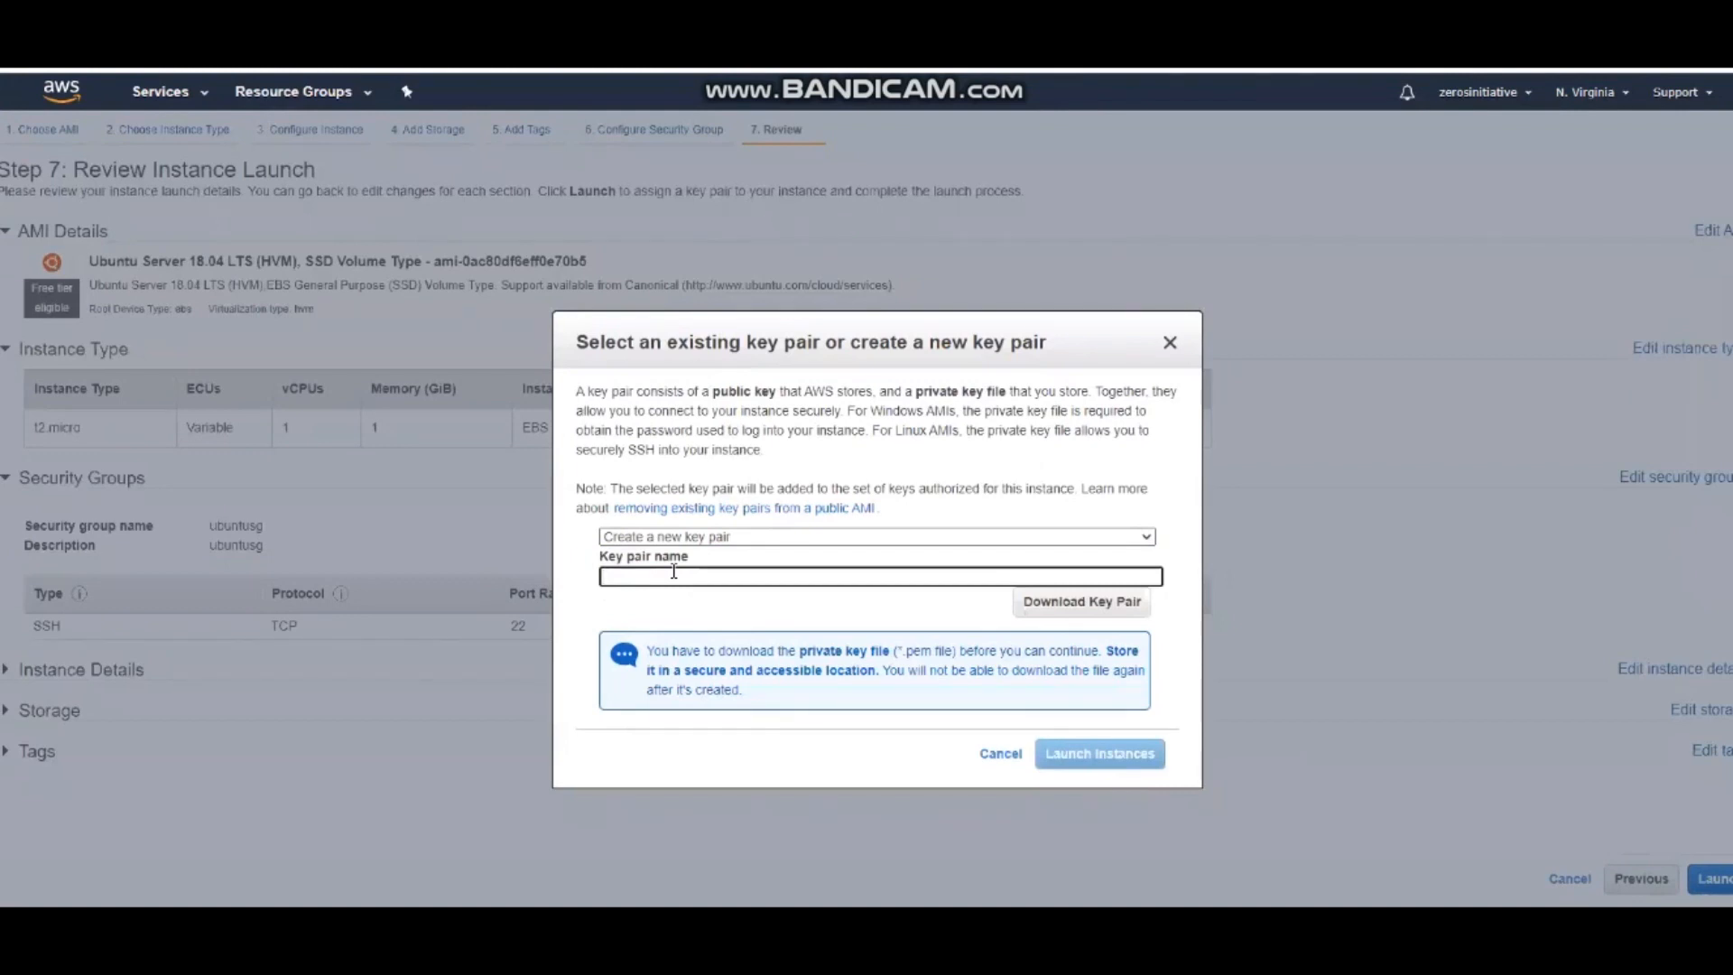
{"action": "type", "text": "windowsmachineakshaykp"}
{"action": "left_click", "coordinate": [1038, 602]}
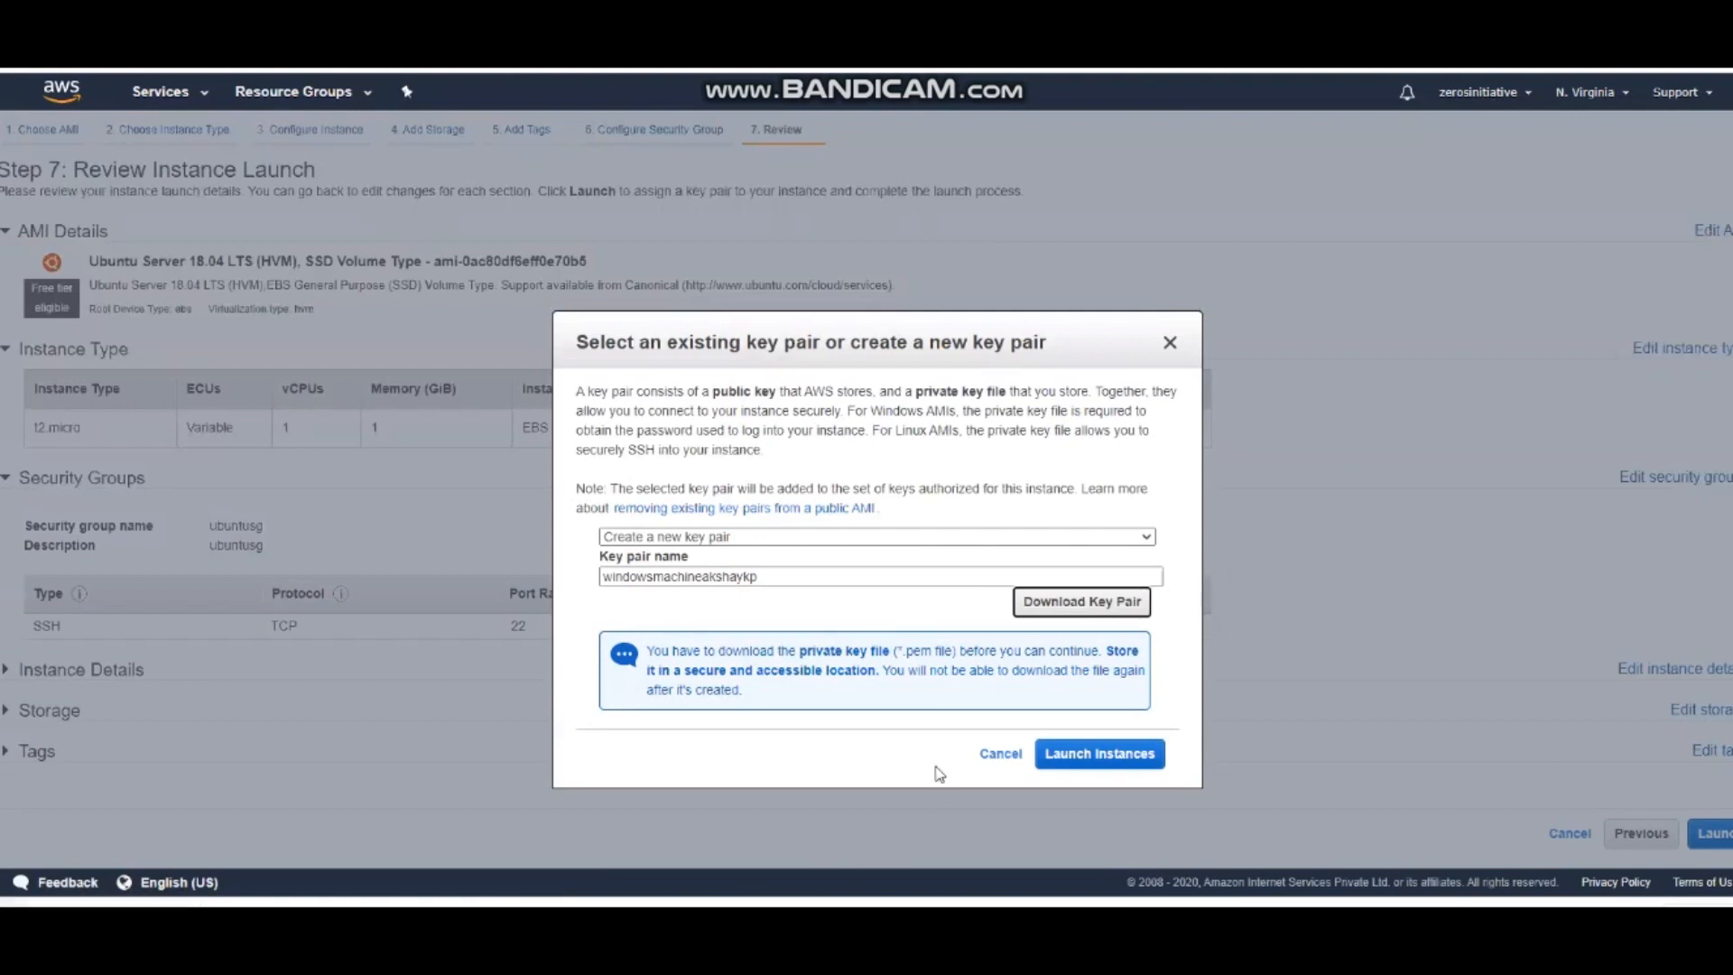
{"action": "left_click", "coordinate": [1097, 756]}
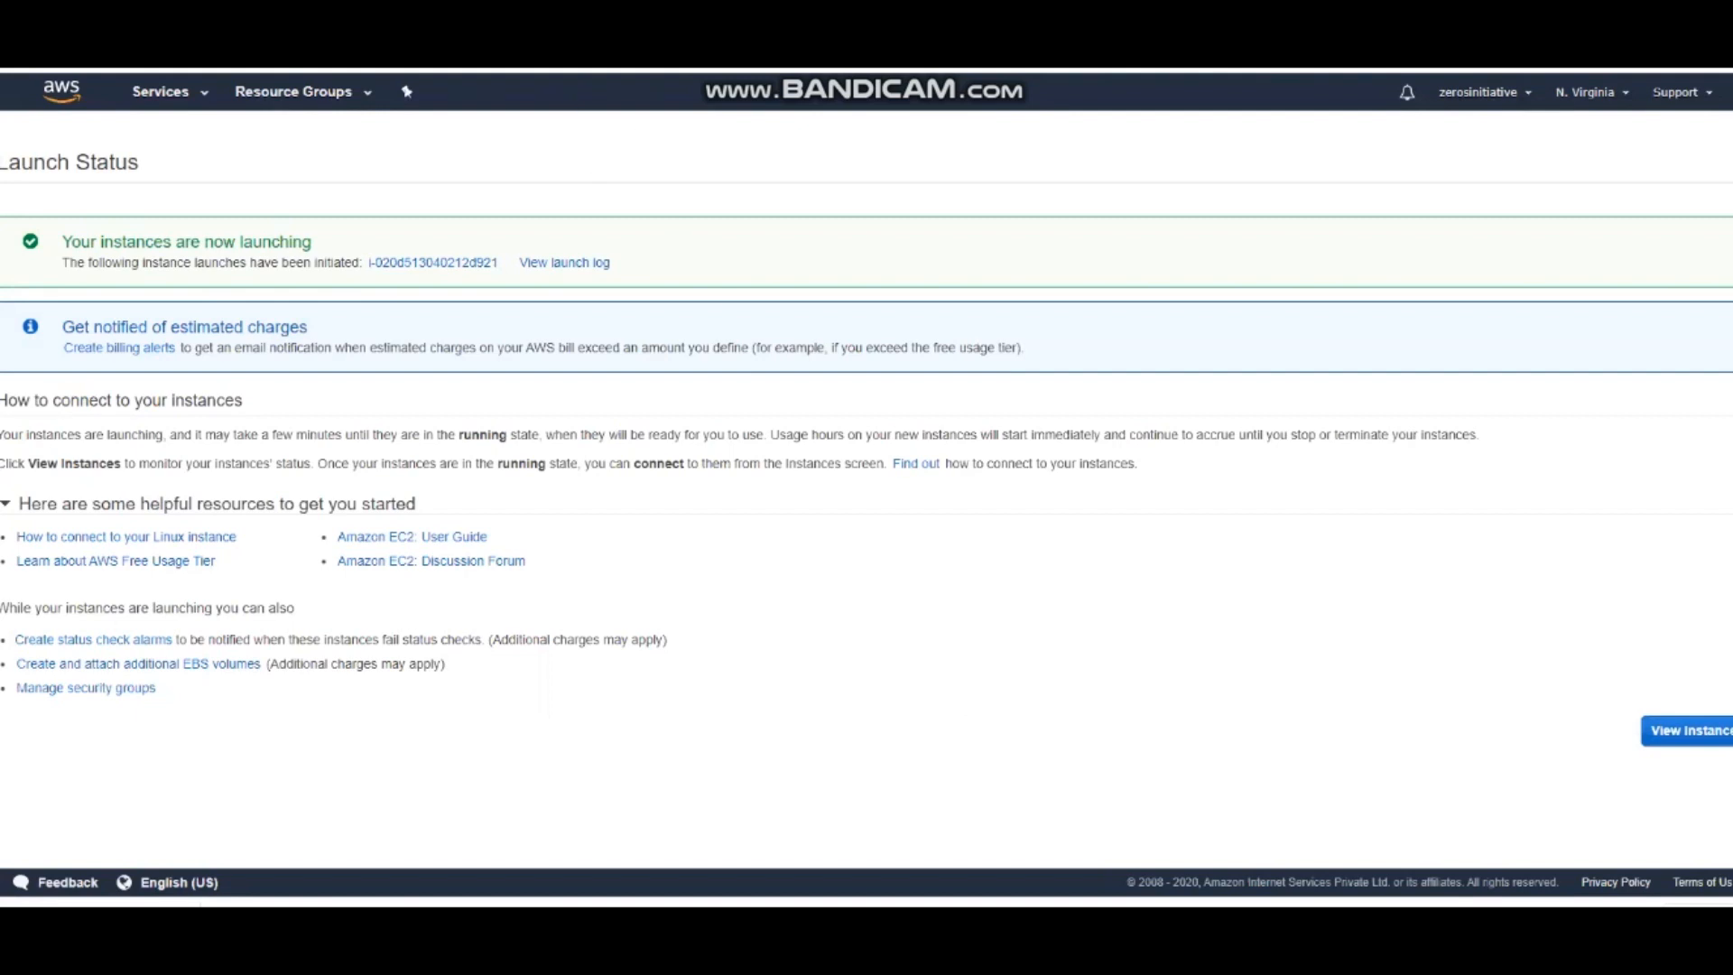
Search the web for "putty download" in a new browser tab
{"action": "key", "text": "ctrl+t"}
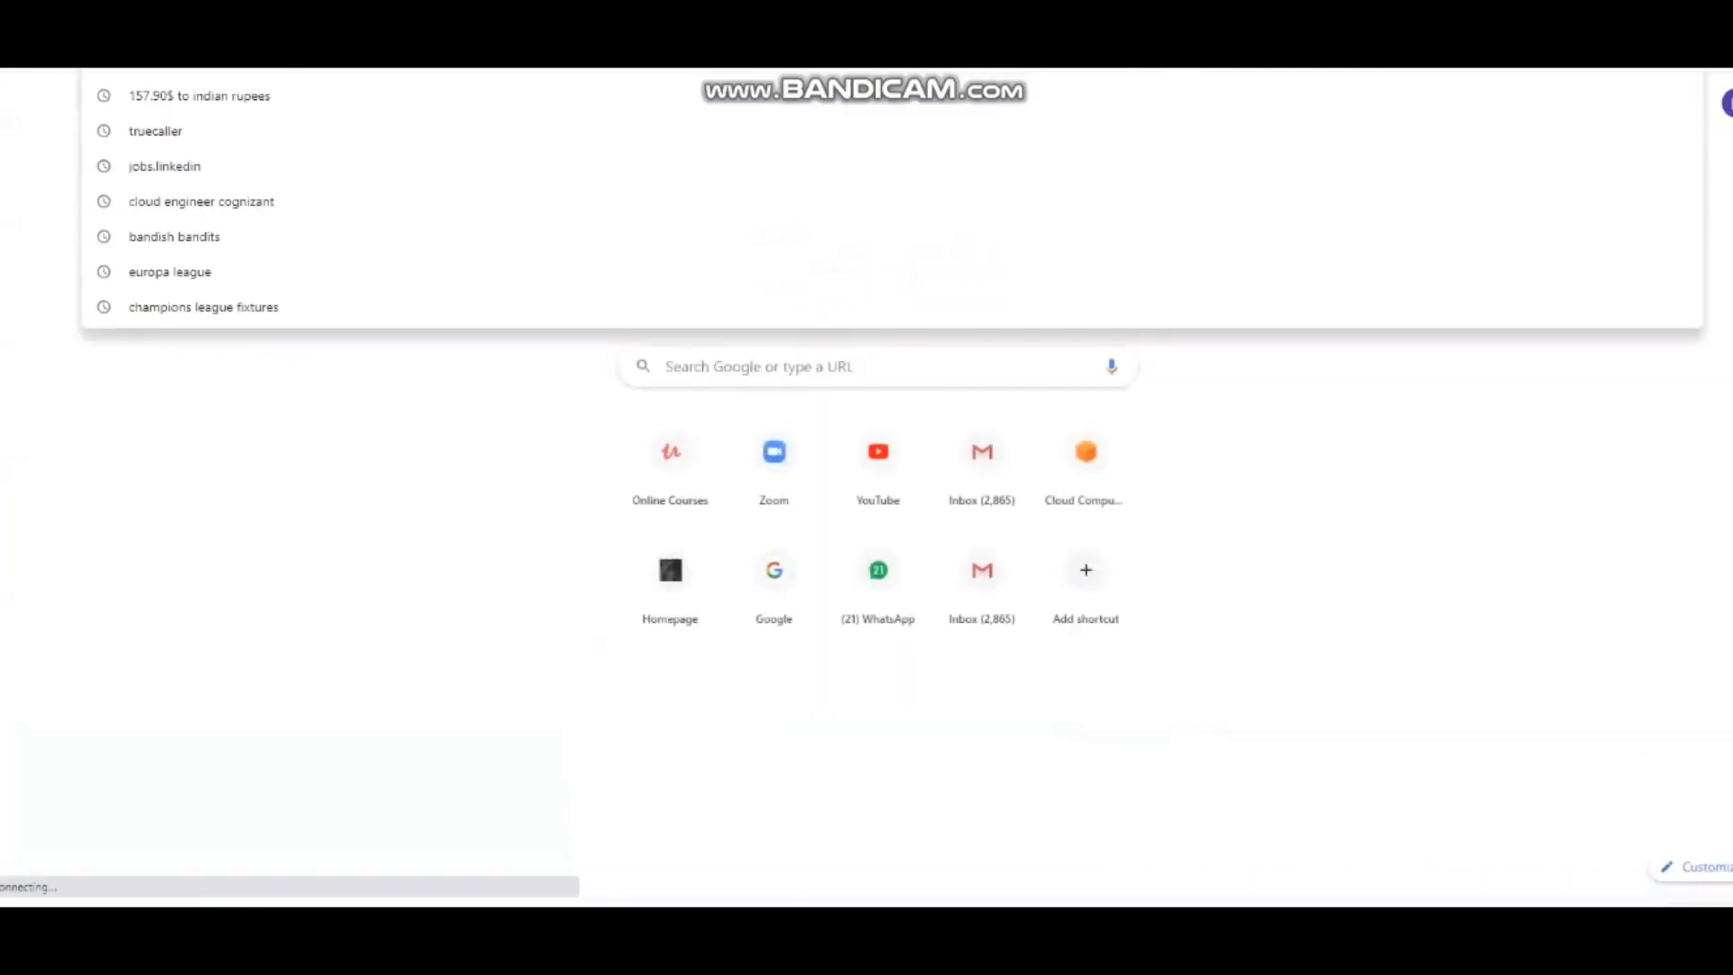
{"action": "type", "text": "putty download"}
{"action": "key", "text": "Return"}
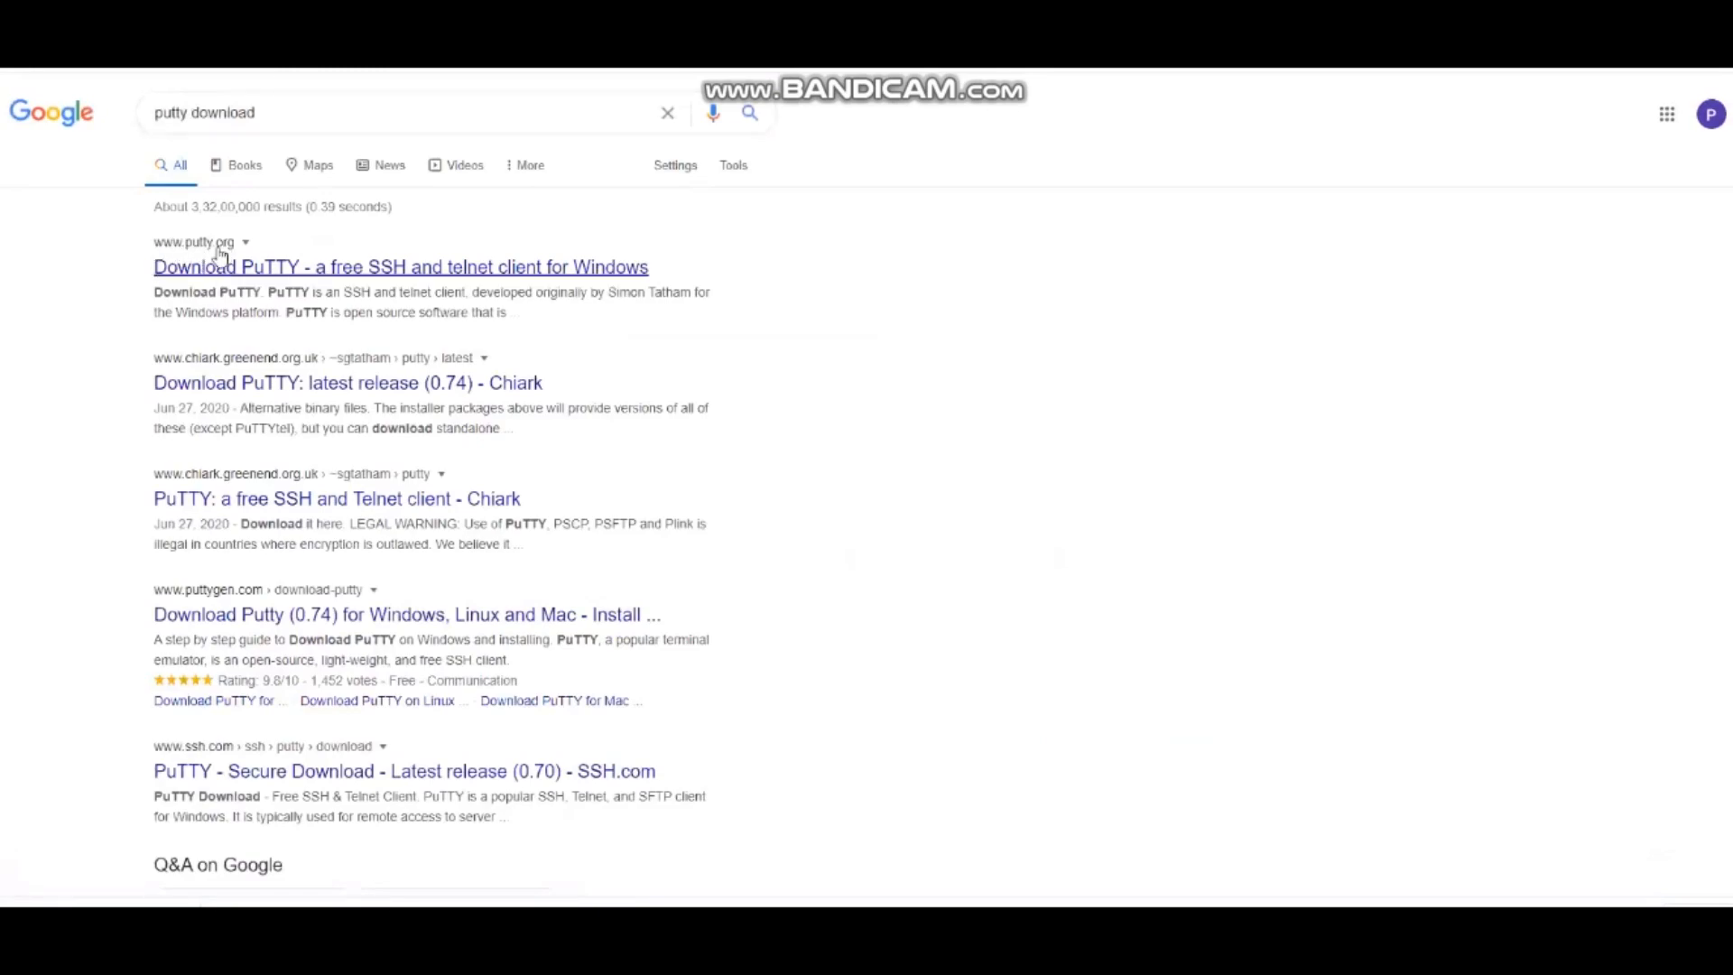
Download the 64-bit Windows installer putty-64bit-0.74-installer.msi through the putty.org search result
{"action": "left_click", "coordinate": [256, 268]}
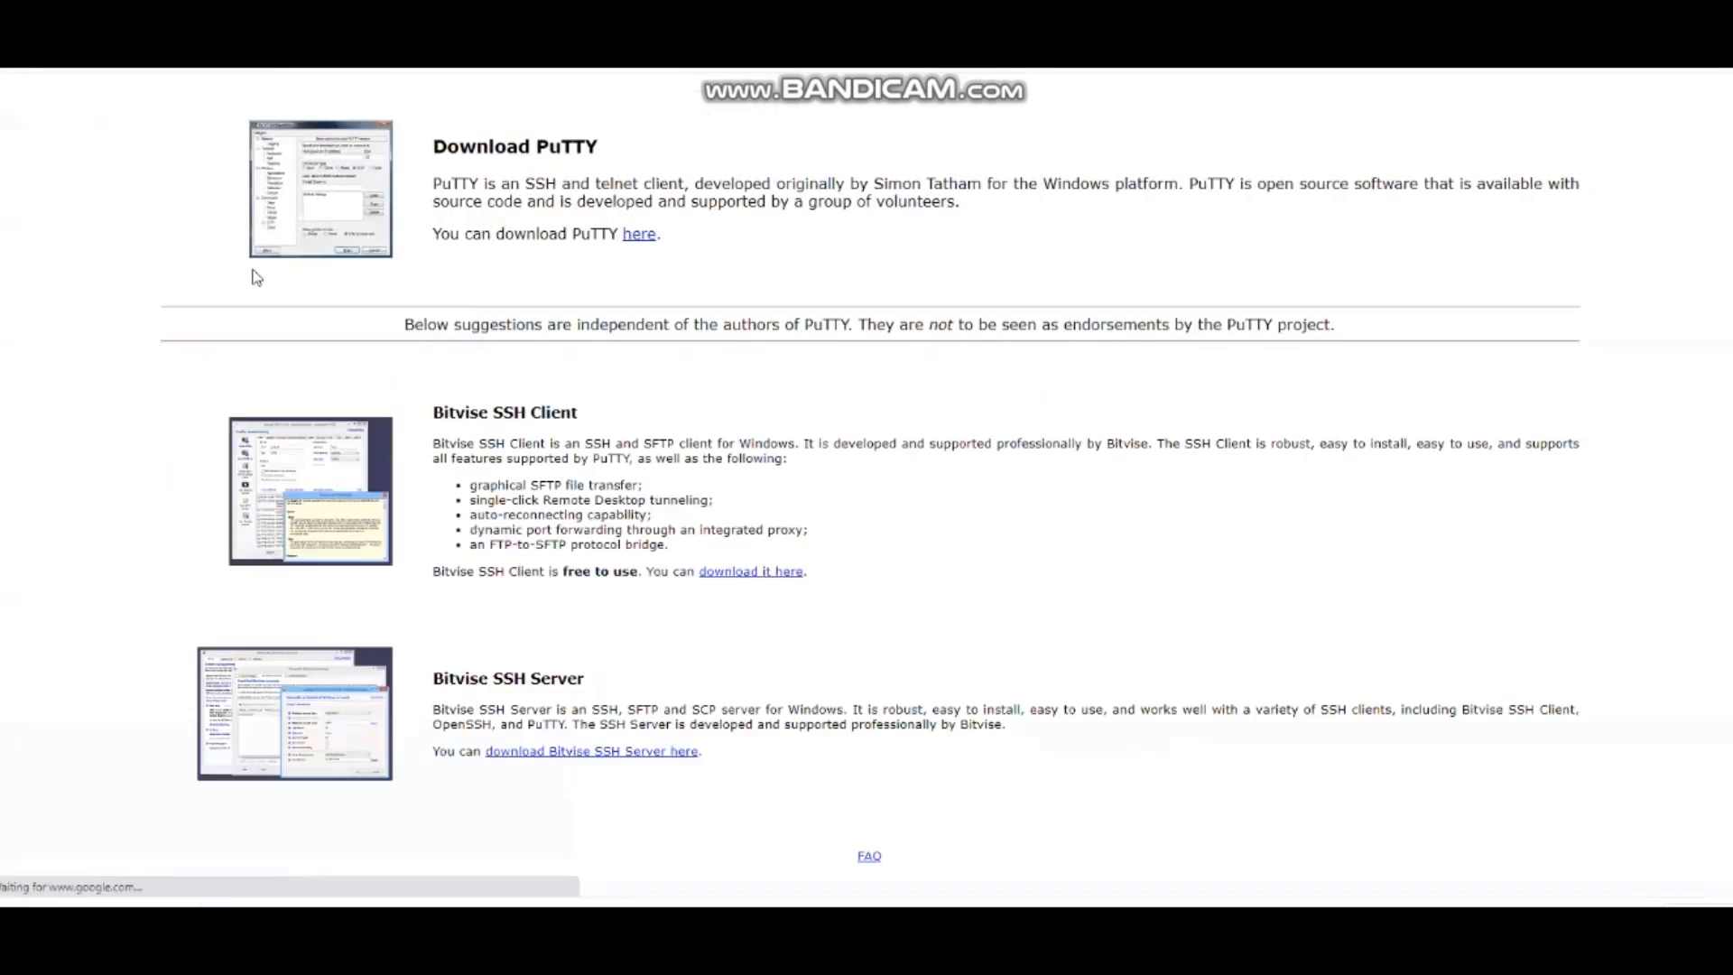
{"action": "left_click", "coordinate": [637, 237]}
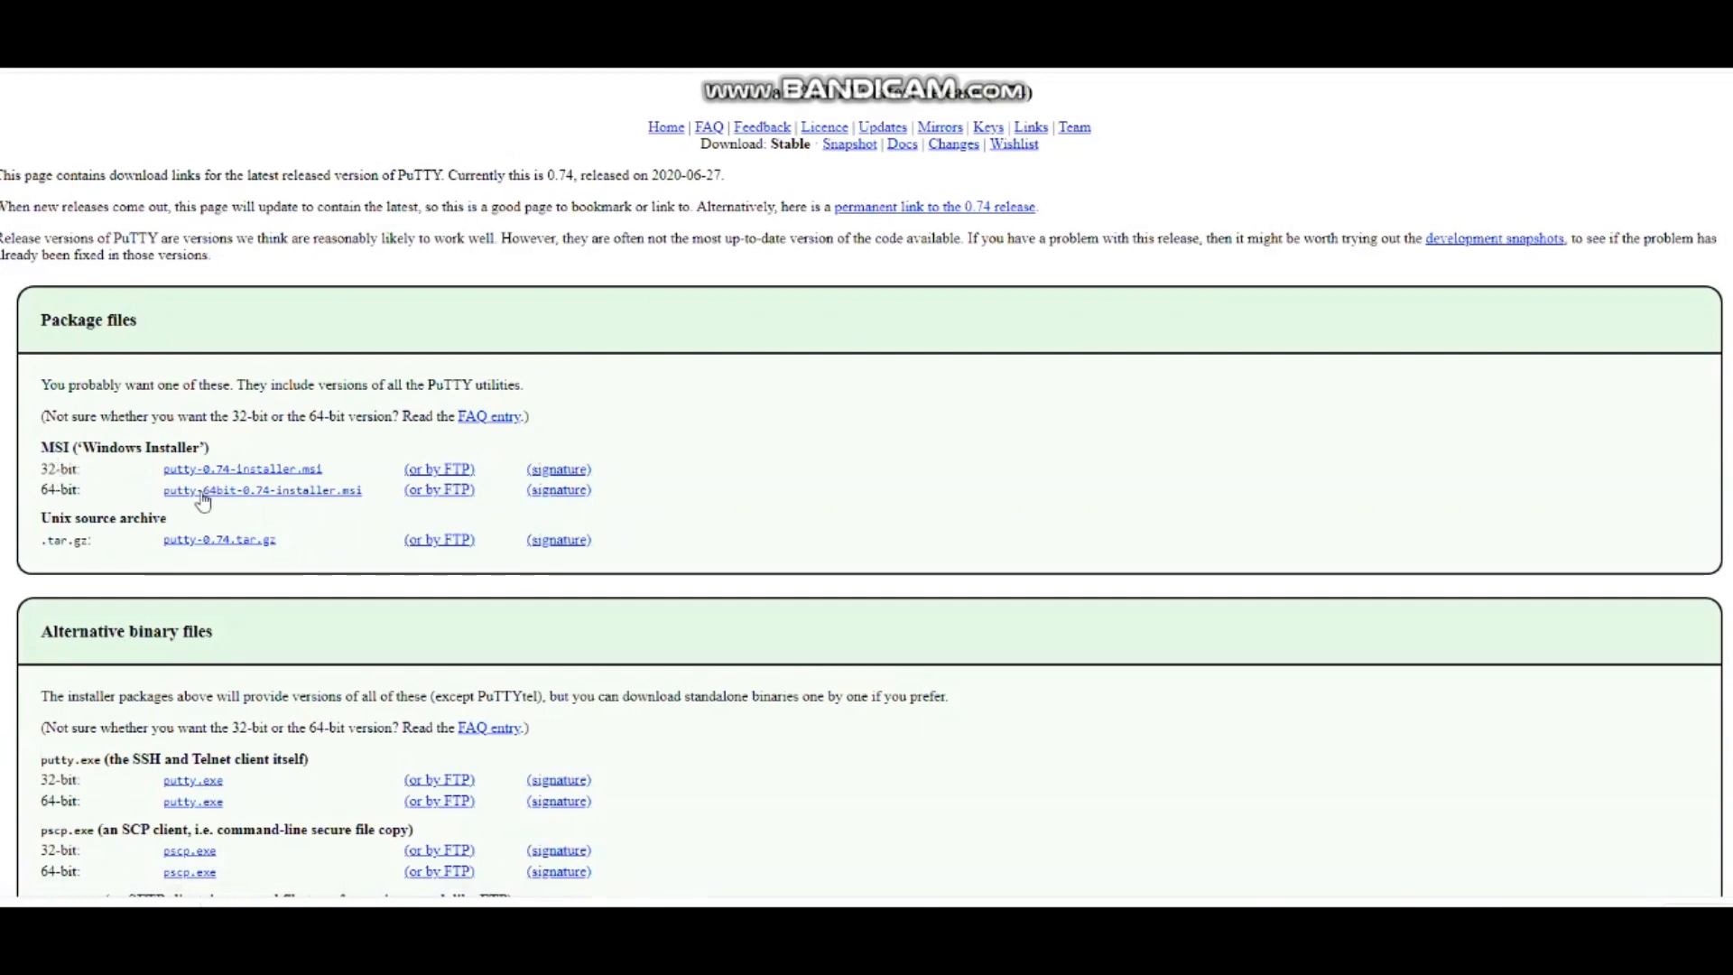
{"action": "left_click", "coordinate": [269, 493]}
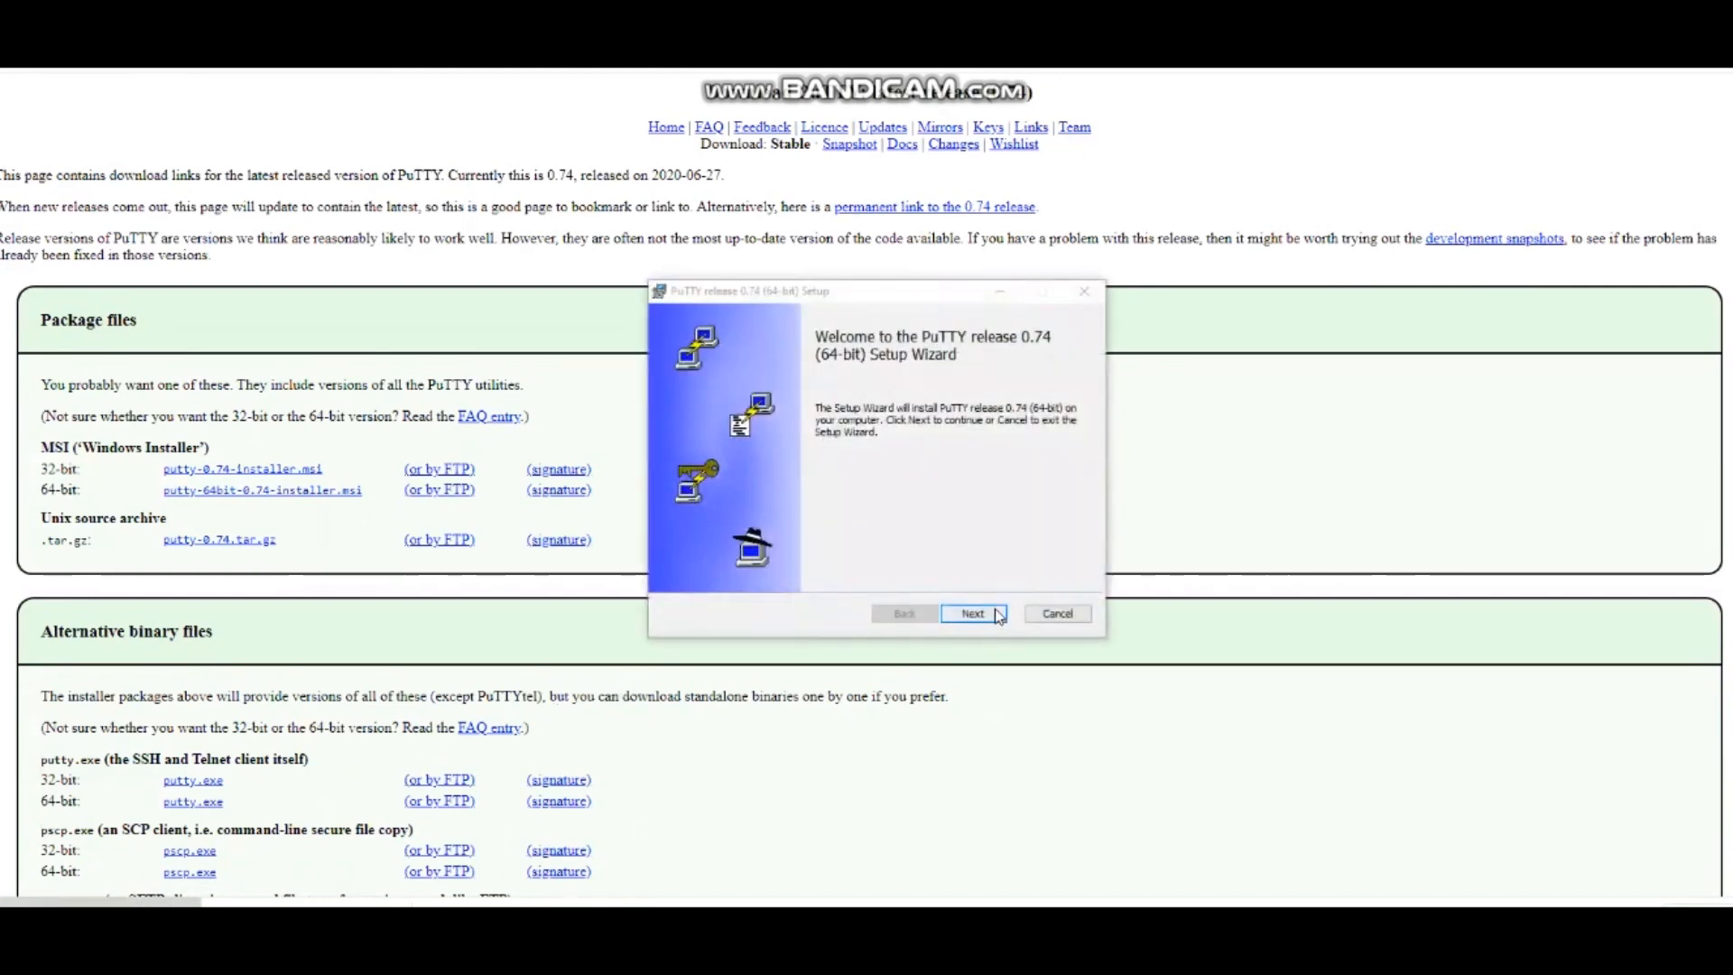
Install PuTTY release 0.74 (64-bit) with the setup wizard's default settings and finish the wizard
{"action": "left_click", "coordinate": [983, 618]}
{"action": "left_click", "coordinate": [985, 619]}
{"action": "left_click", "coordinate": [986, 619]}
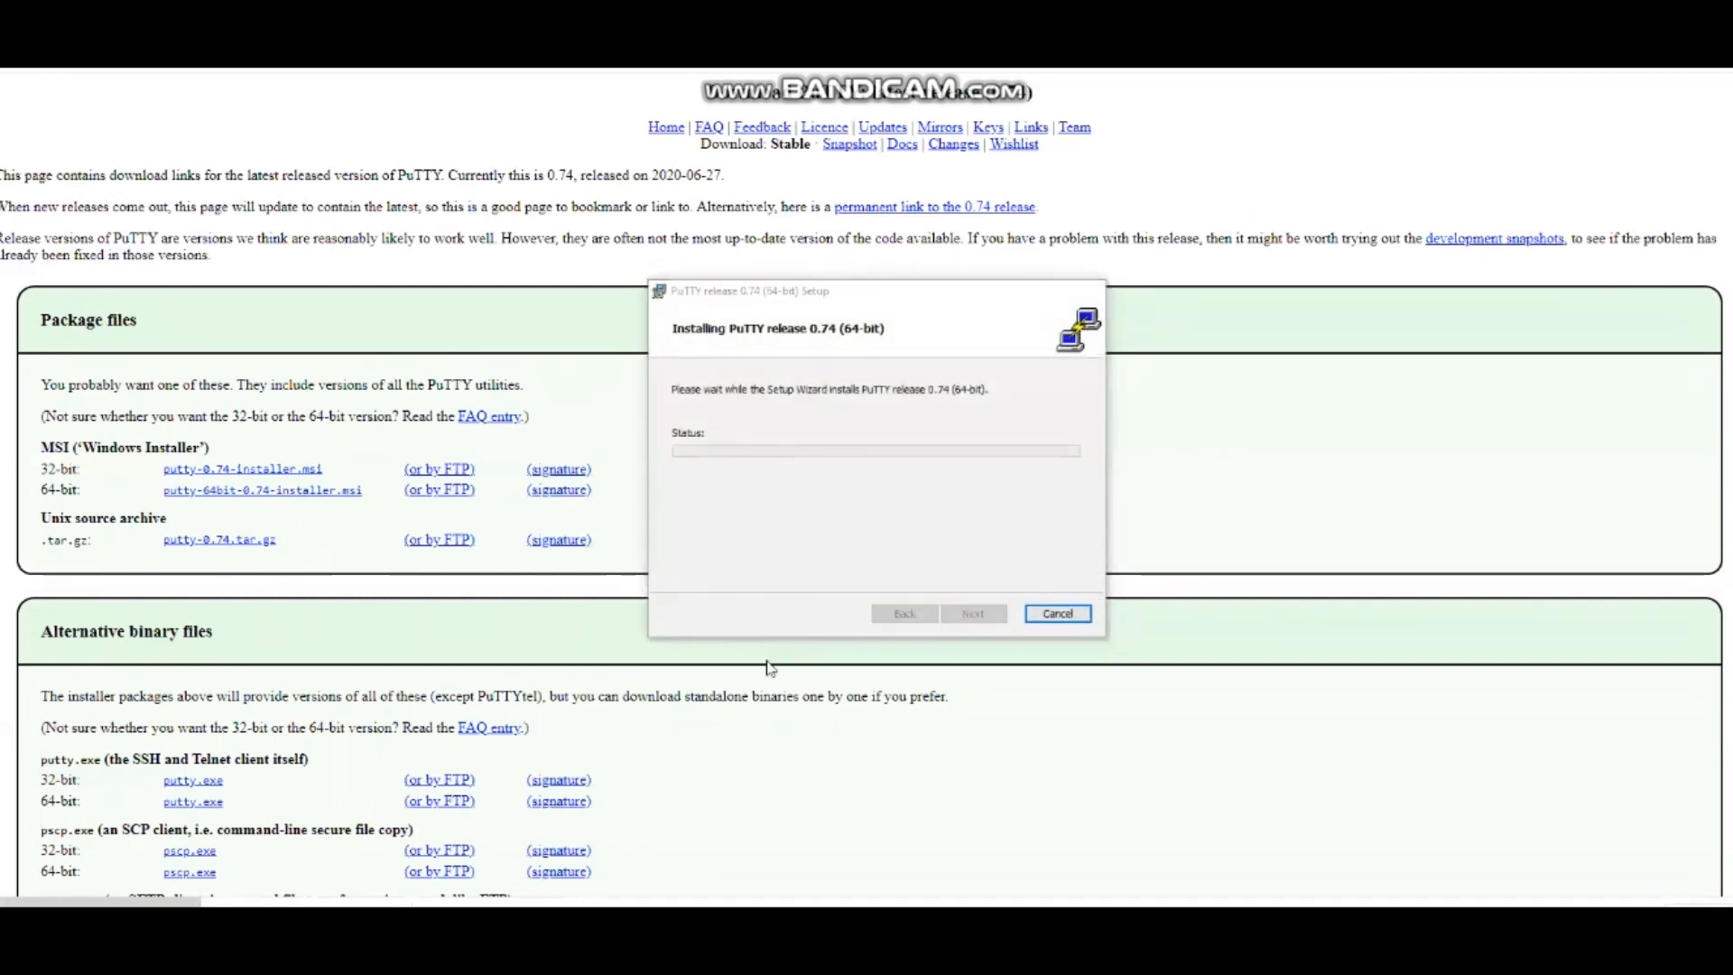
{"action": "left_click", "coordinate": [974, 615]}
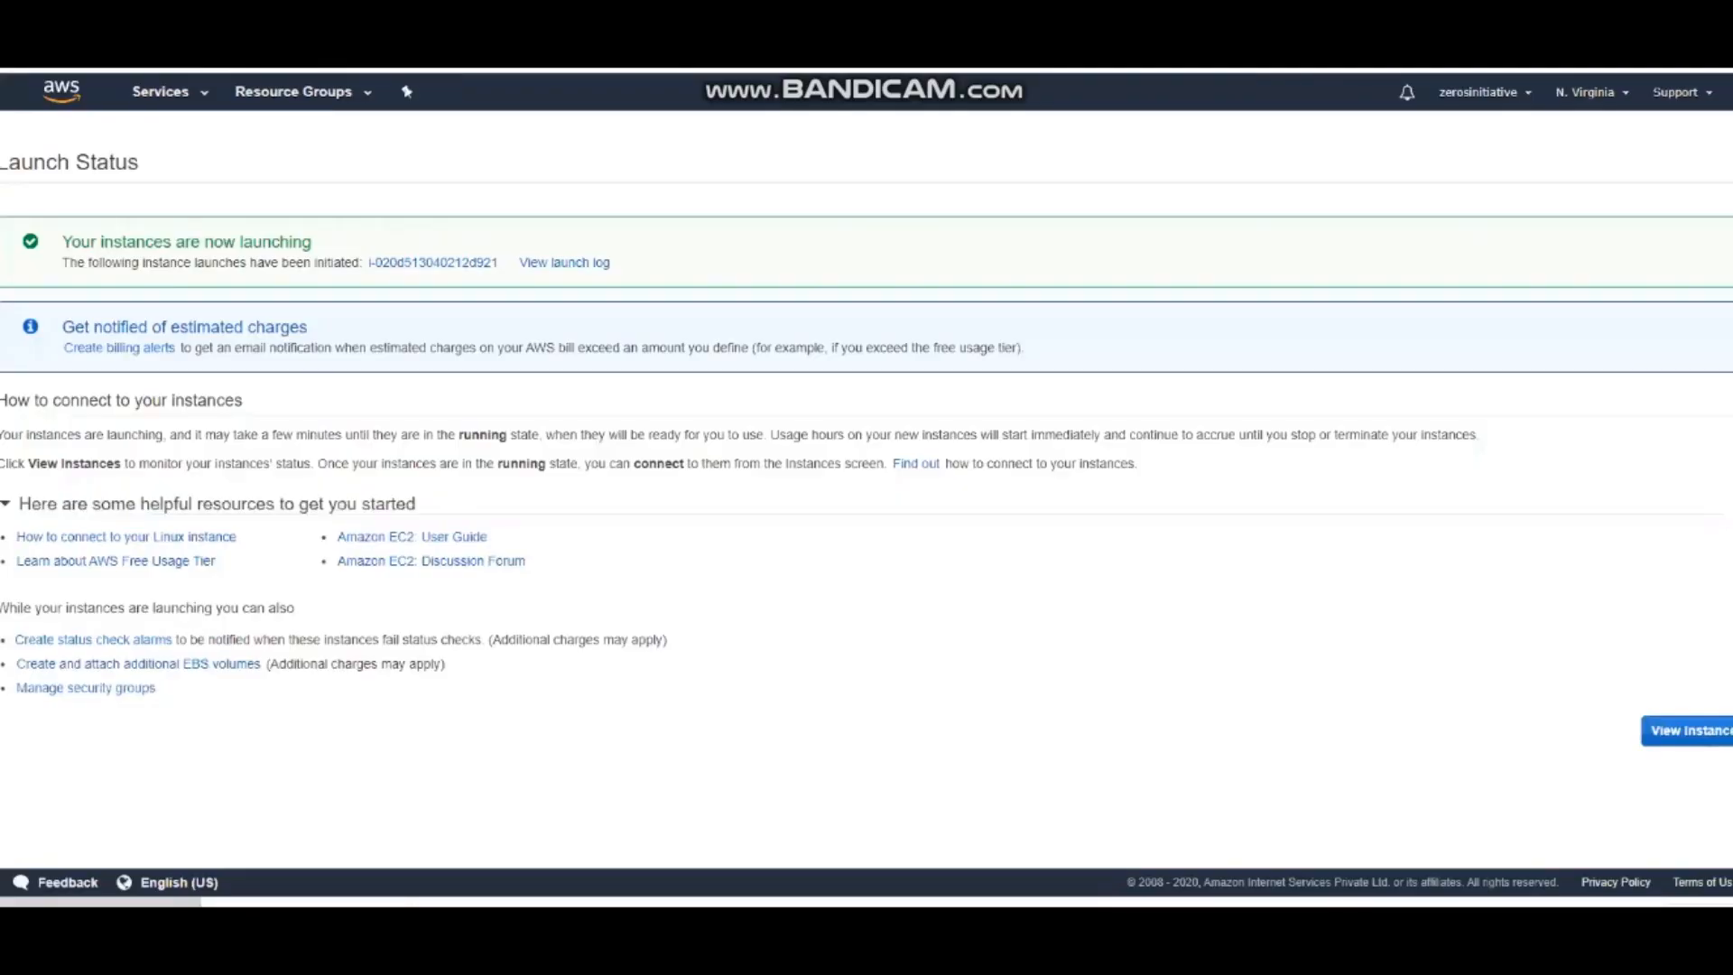
Go to the EC2 instances list, select the Ubuntu Server instance and refresh its status
{"action": "left_click", "coordinate": [1652, 735]}
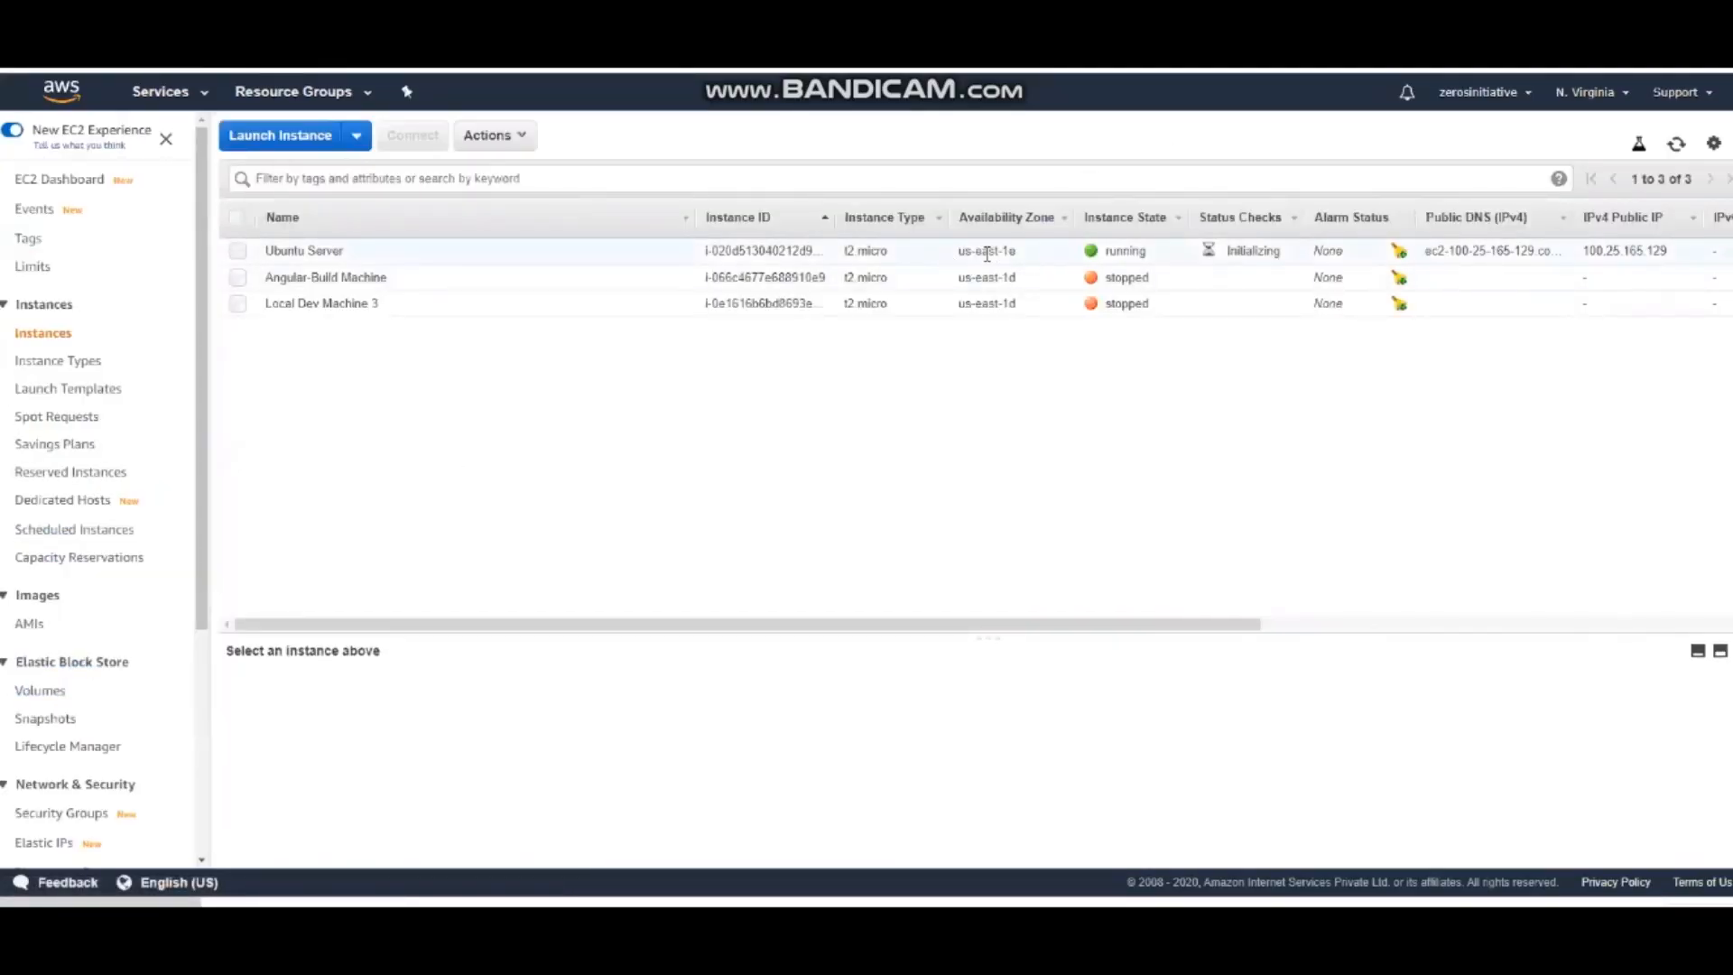
{"action": "left_click", "coordinate": [379, 252]}
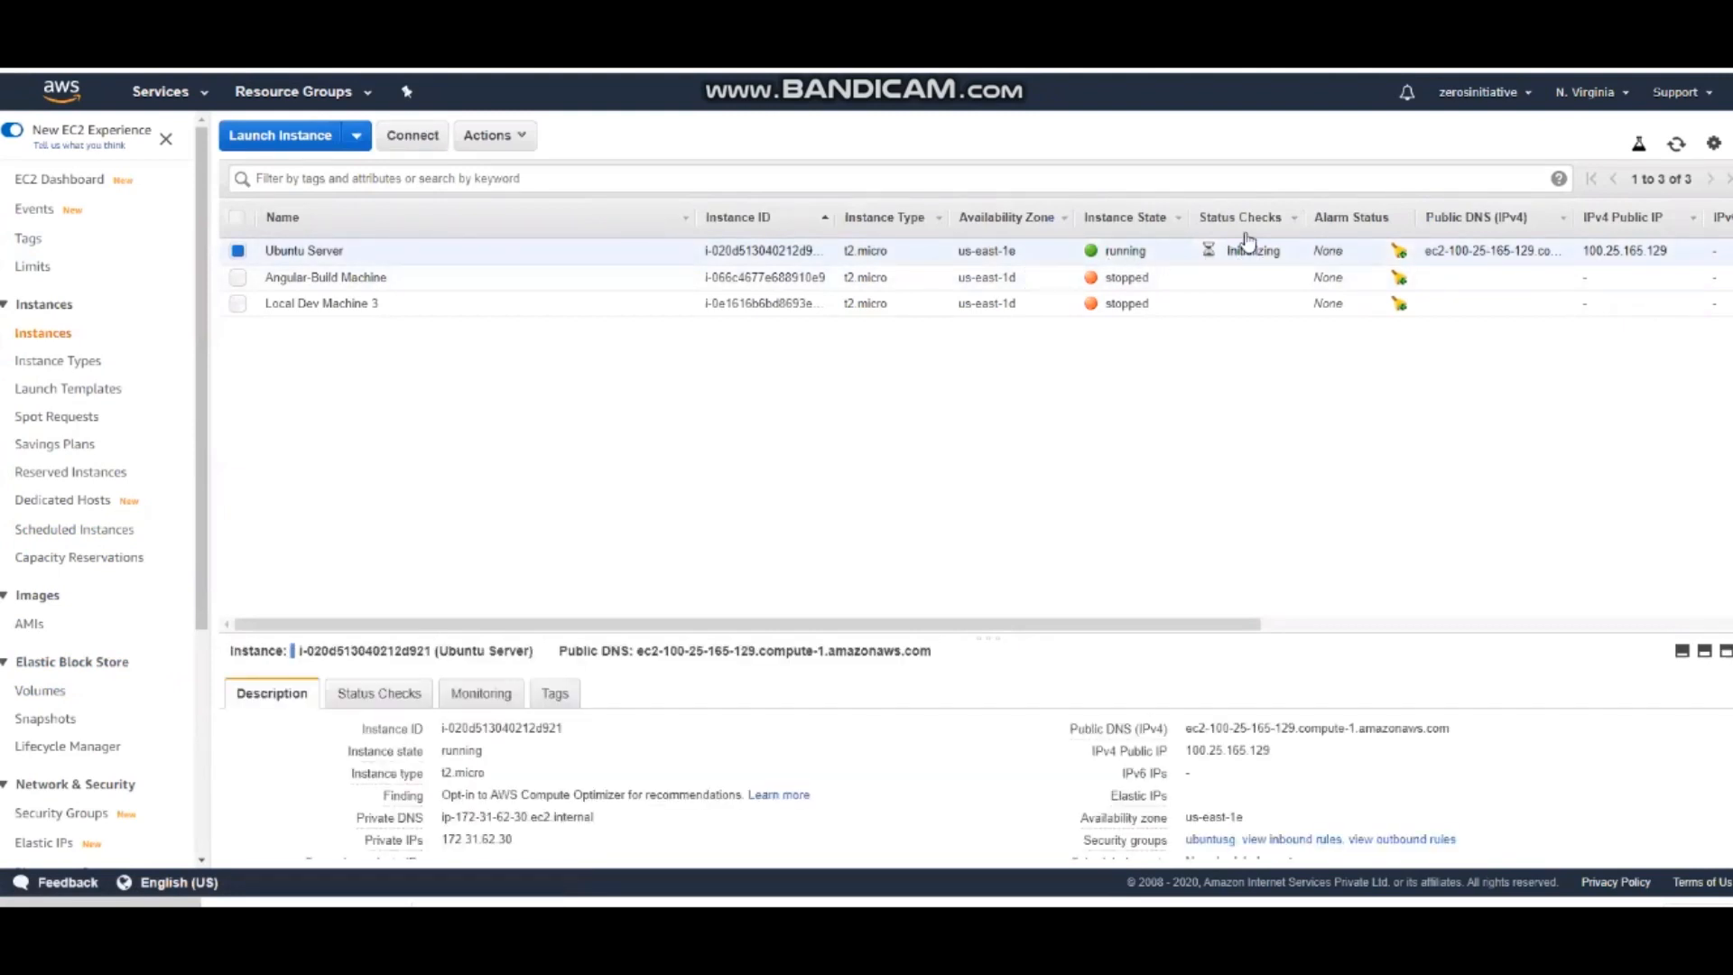
{"action": "left_click", "coordinate": [1676, 145]}
Launch PuTTYgen and load the downloaded .pem private key from the Downloads folder, with all file types listed
{"action": "key", "text": "super"}
{"action": "type", "text": "puttygen"}
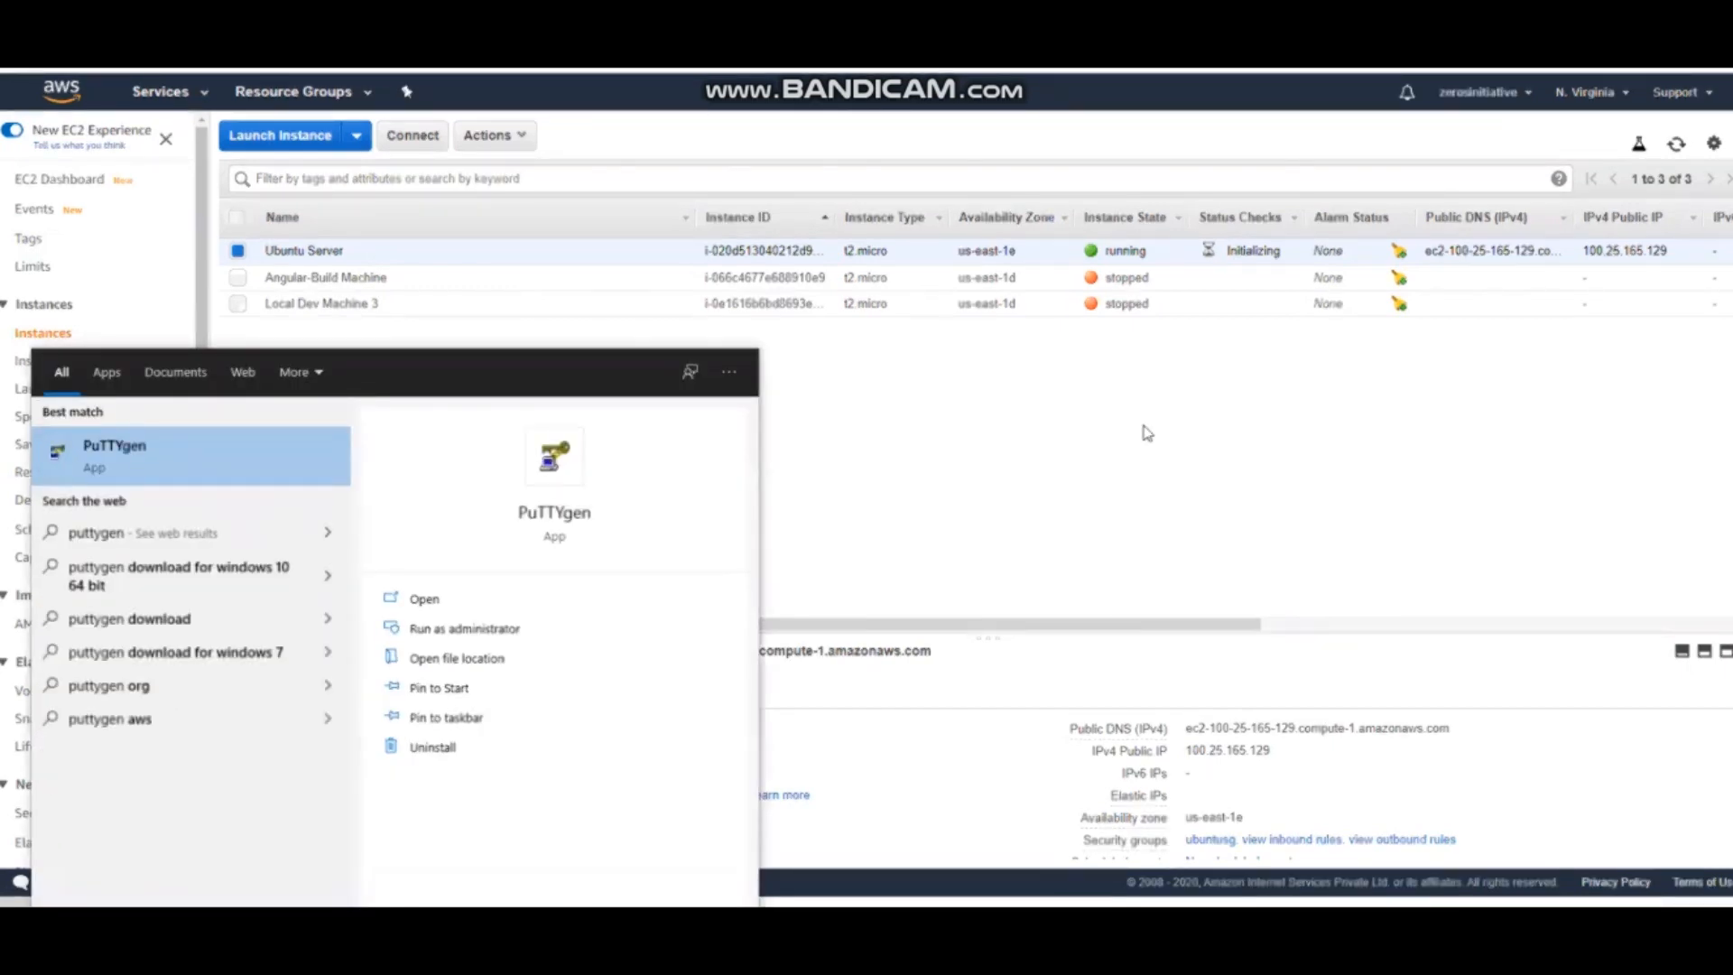
{"action": "key", "text": "Return"}
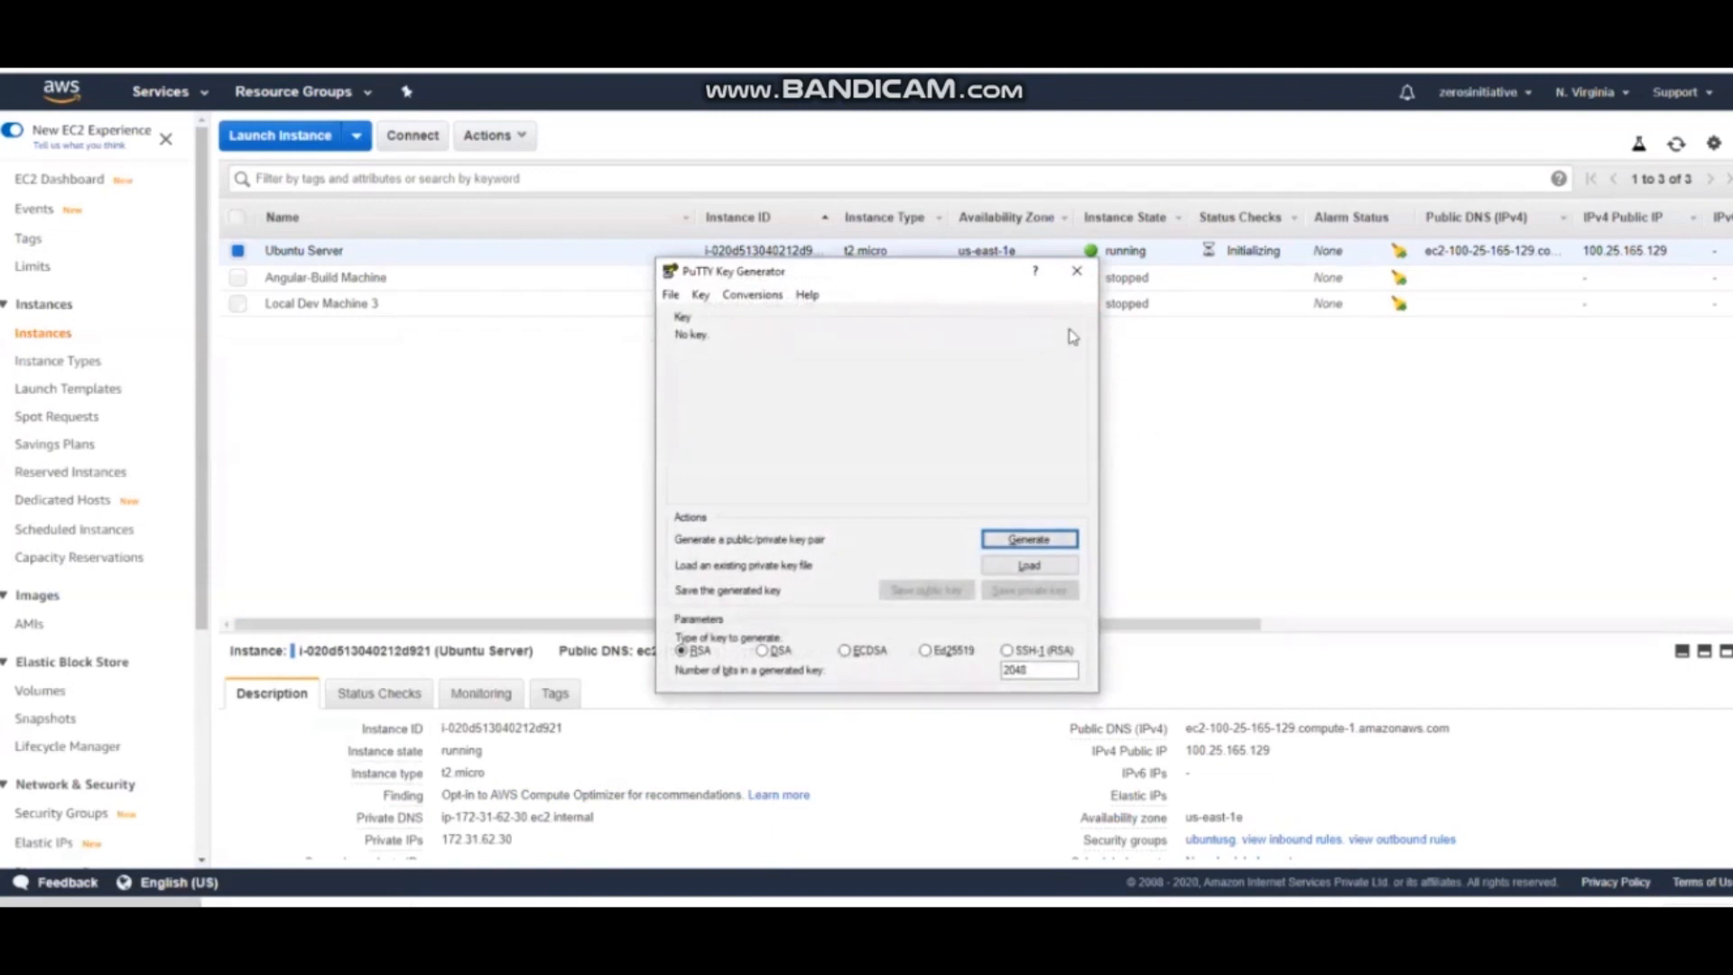
{"action": "left_click", "coordinate": [1004, 571]}
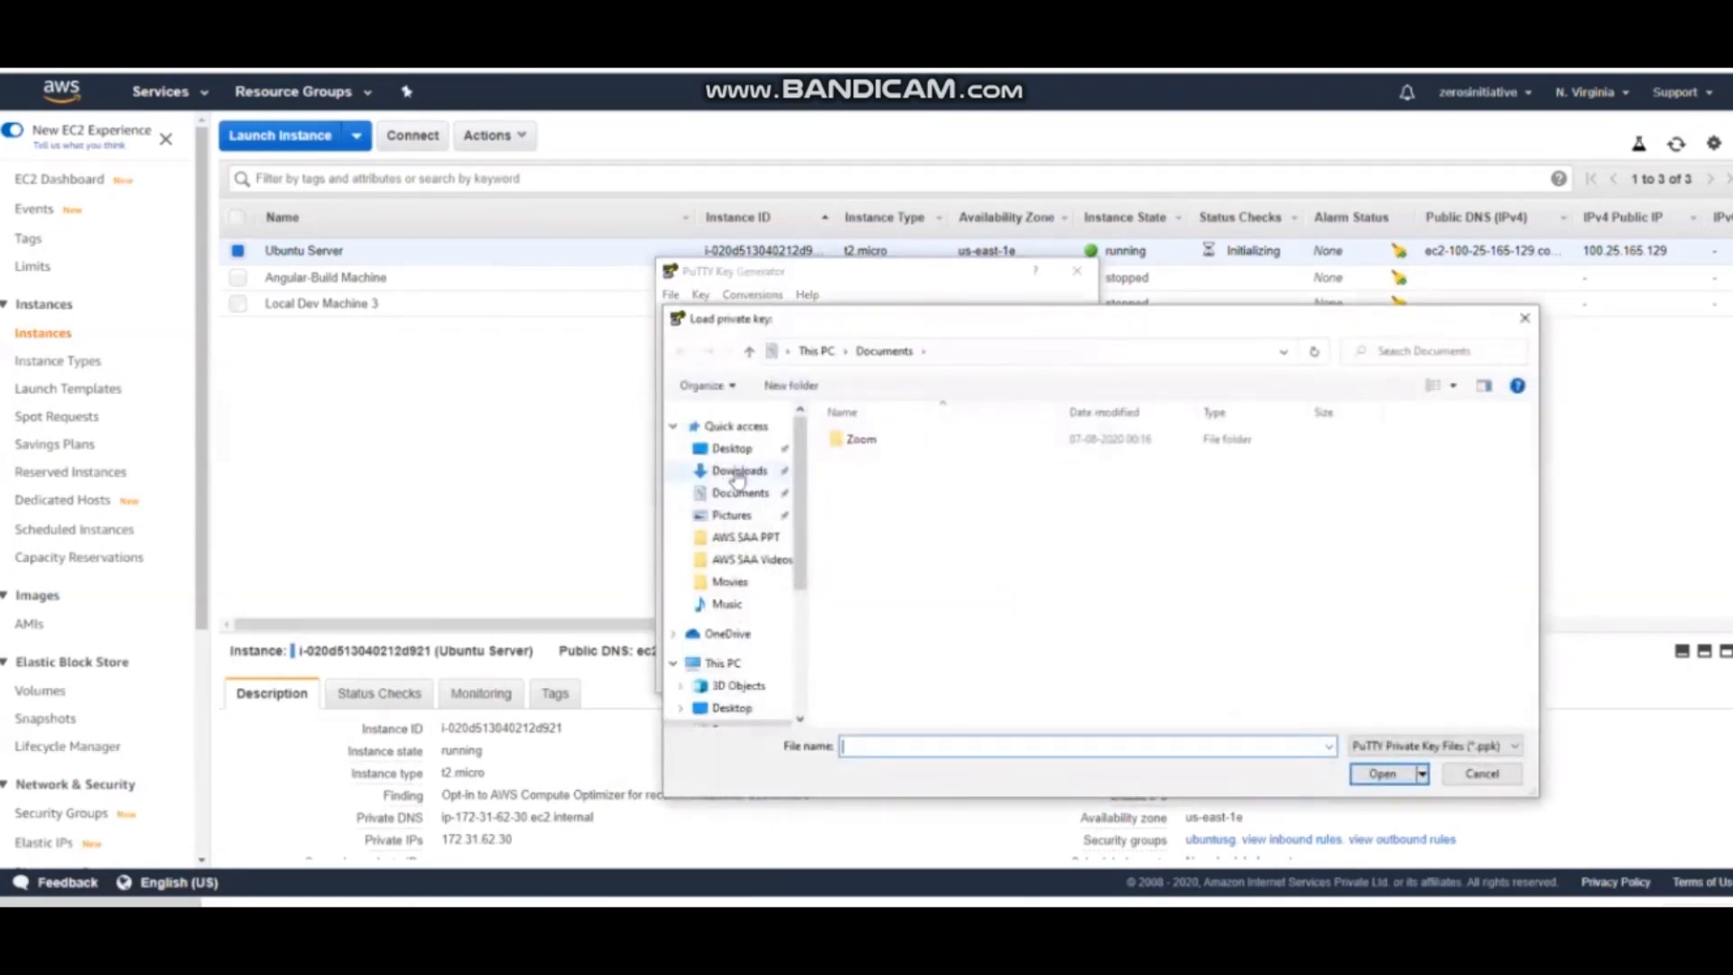
{"action": "left_click", "coordinate": [738, 471]}
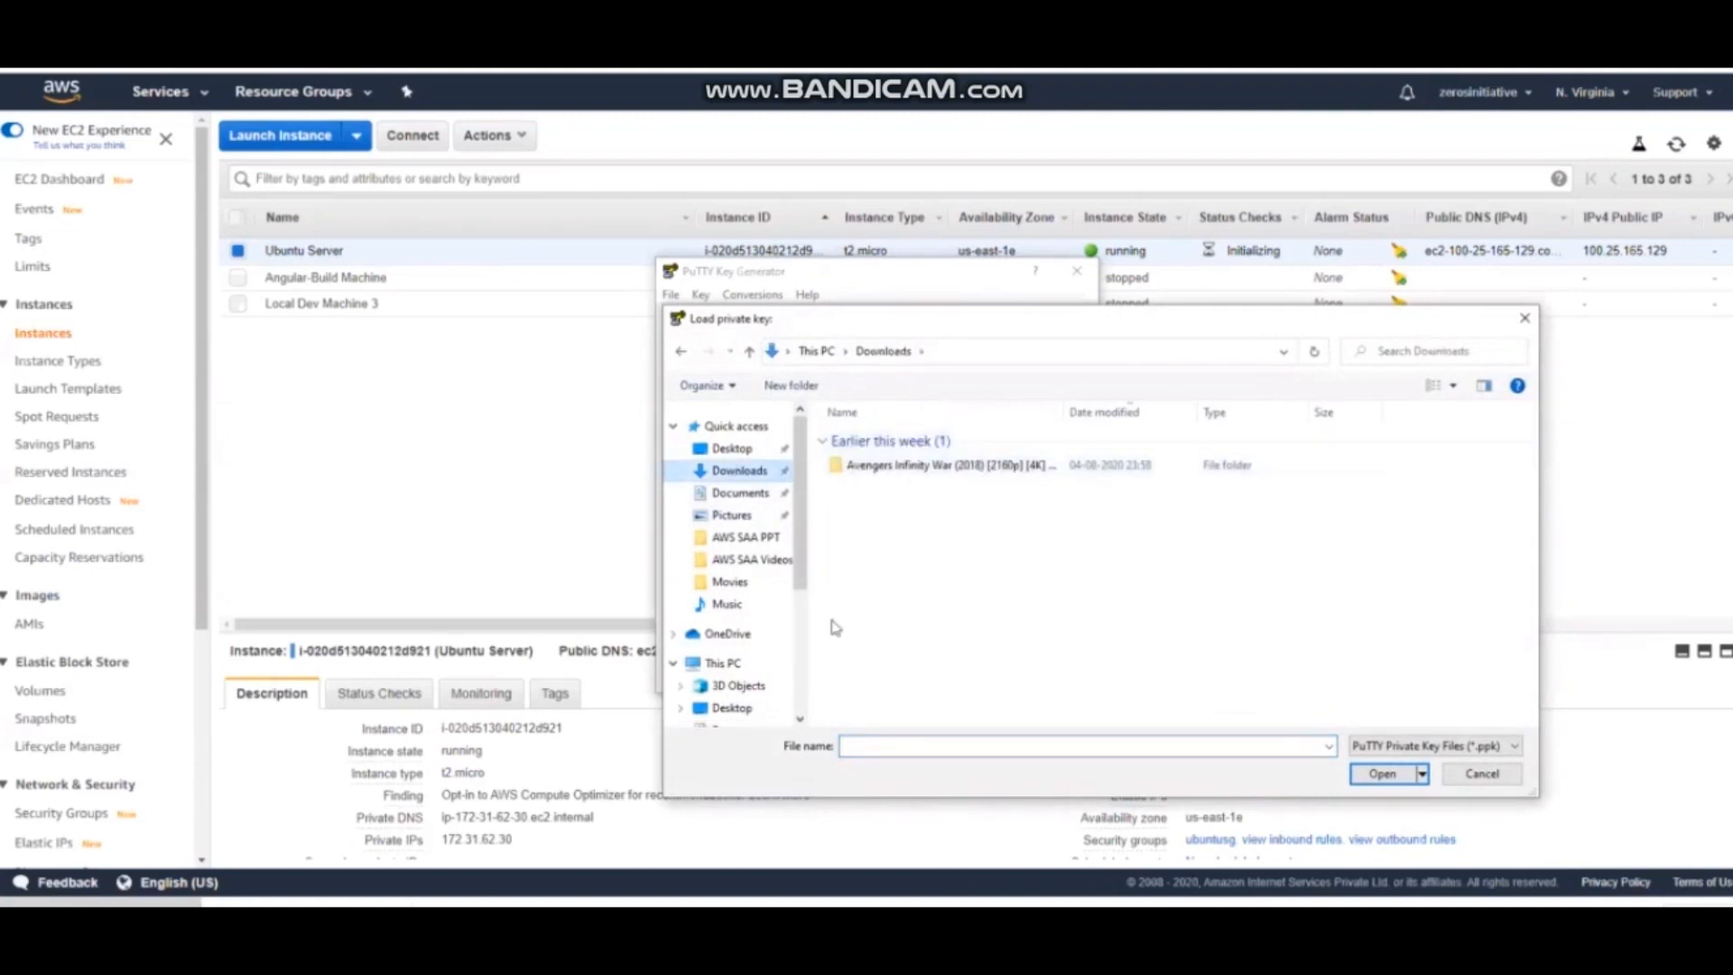
{"action": "left_click", "coordinate": [1433, 746]}
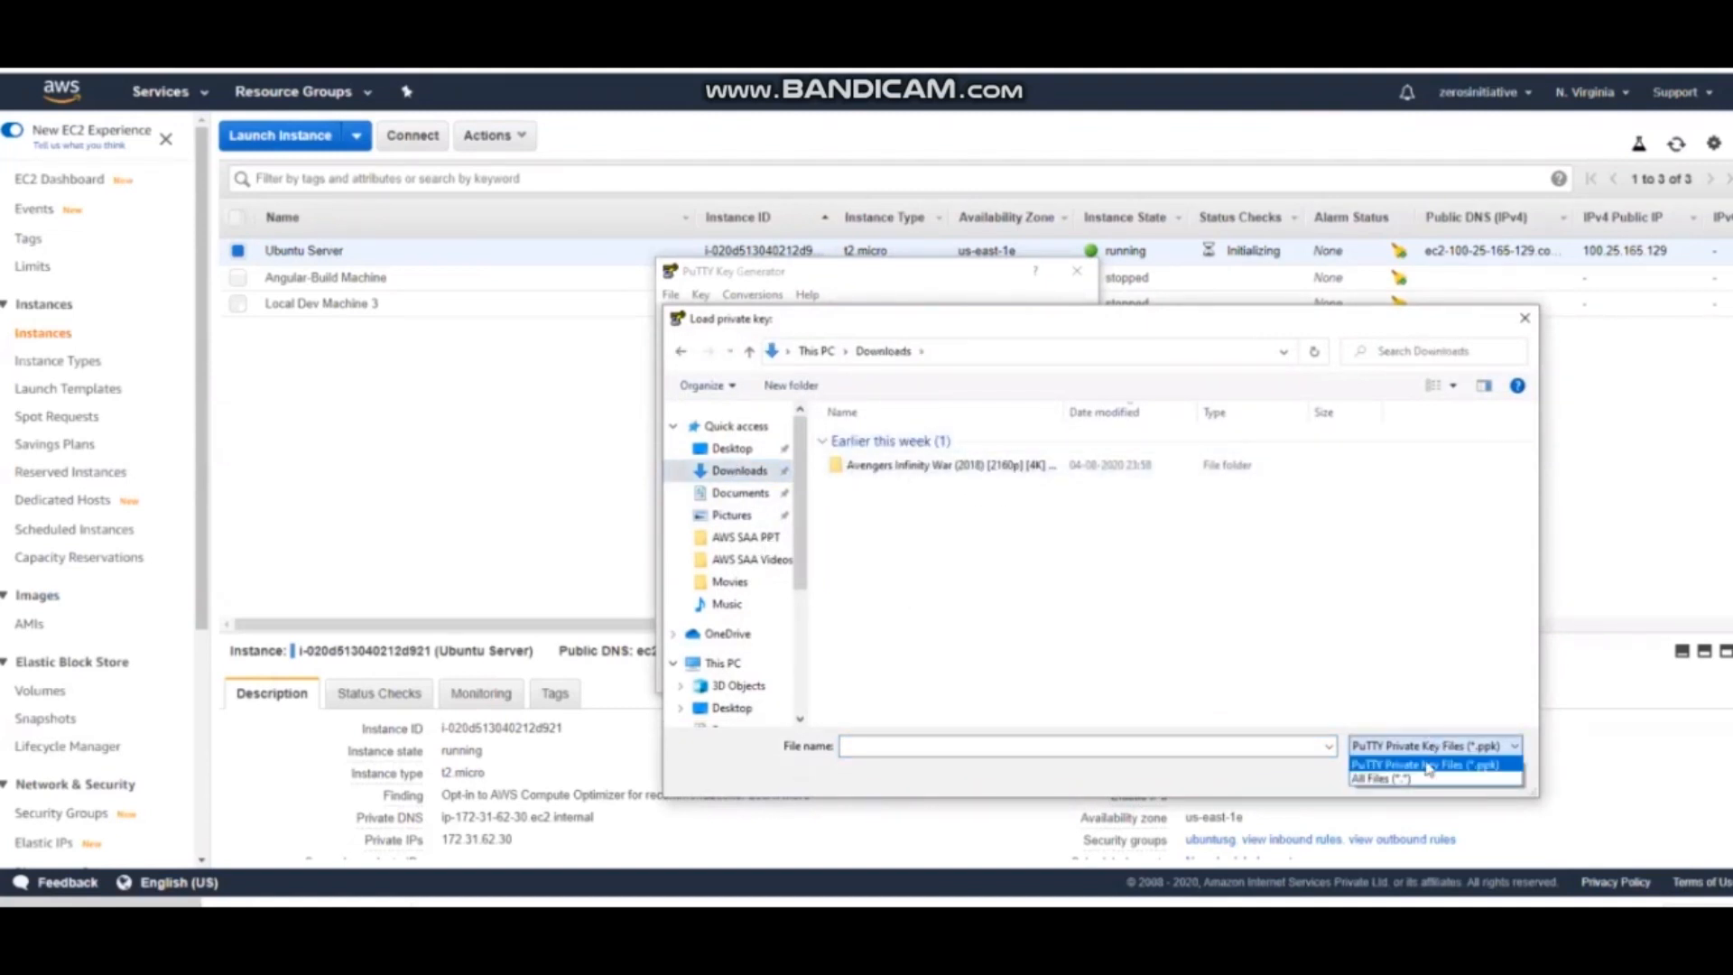
{"action": "left_click", "coordinate": [1417, 778]}
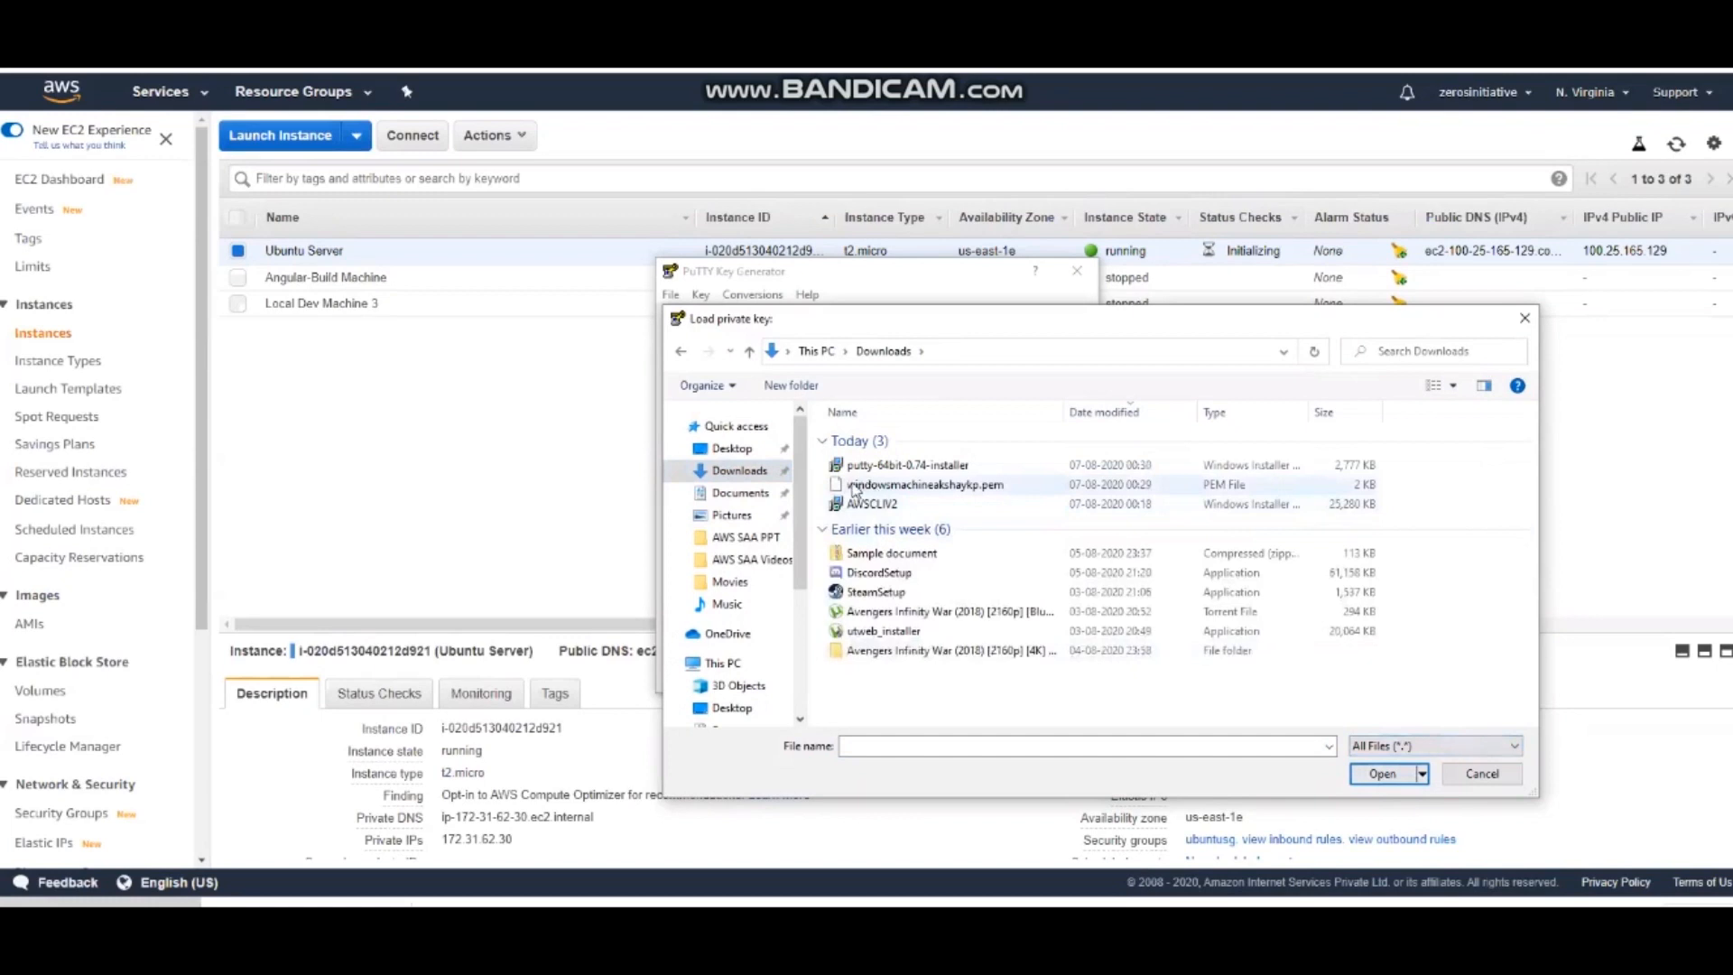
{"action": "left_click", "coordinate": [970, 488]}
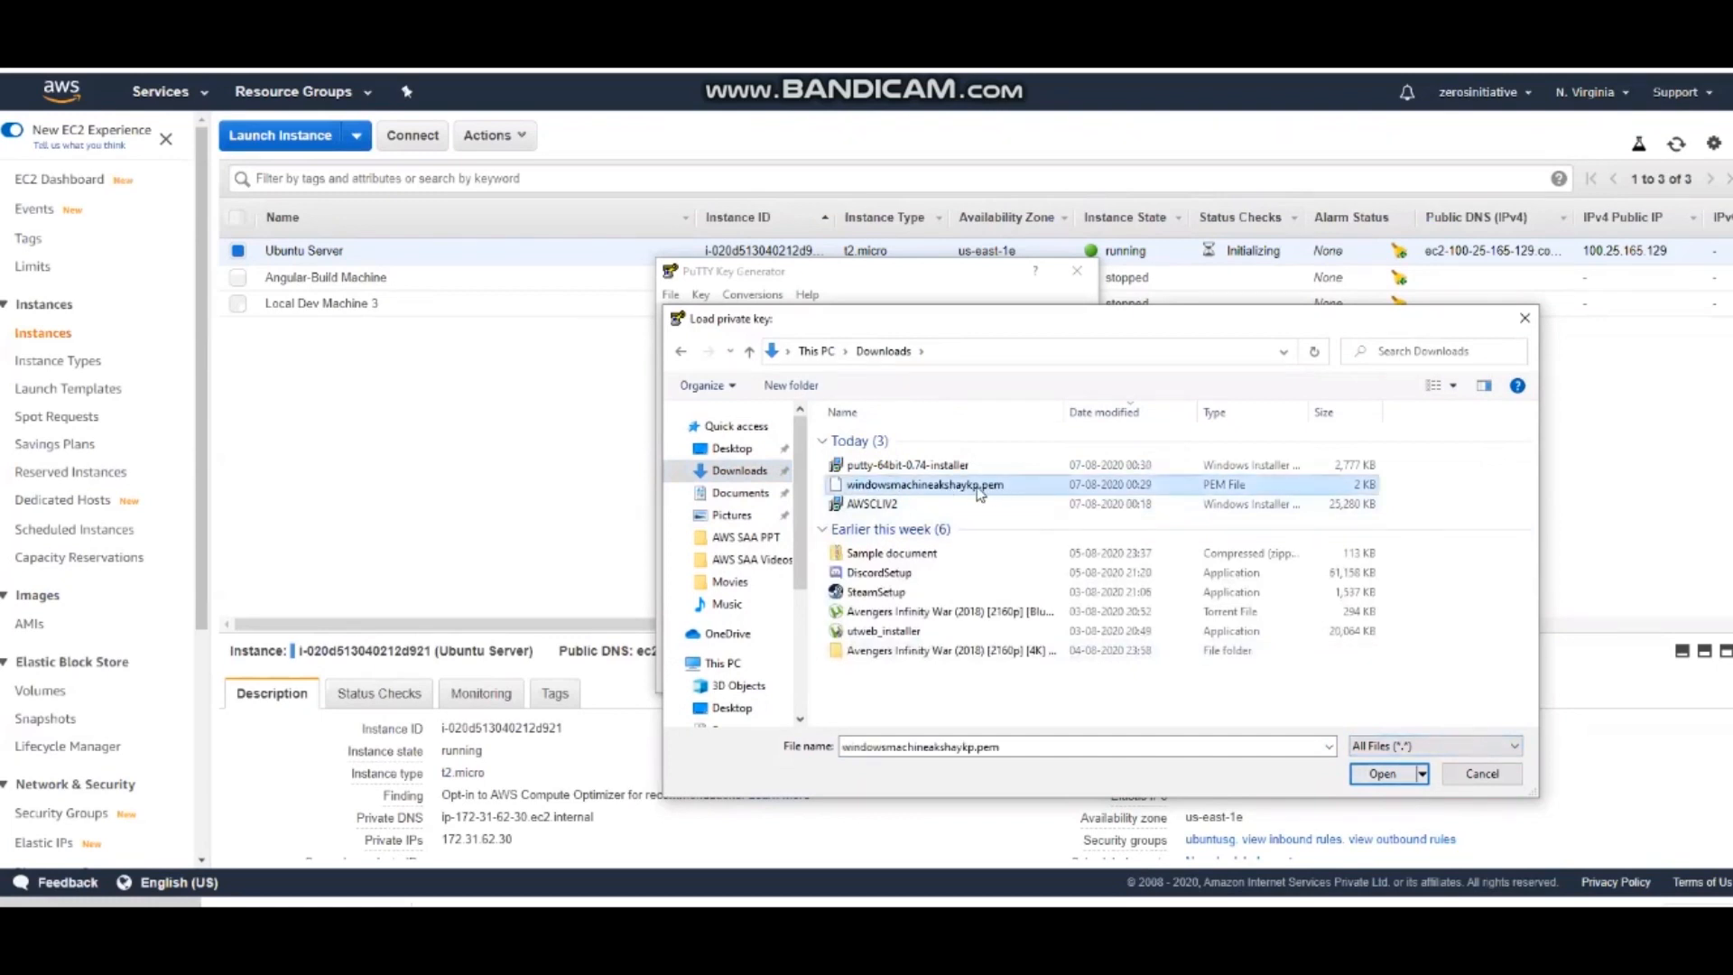
{"action": "left_click", "coordinate": [1382, 774]}
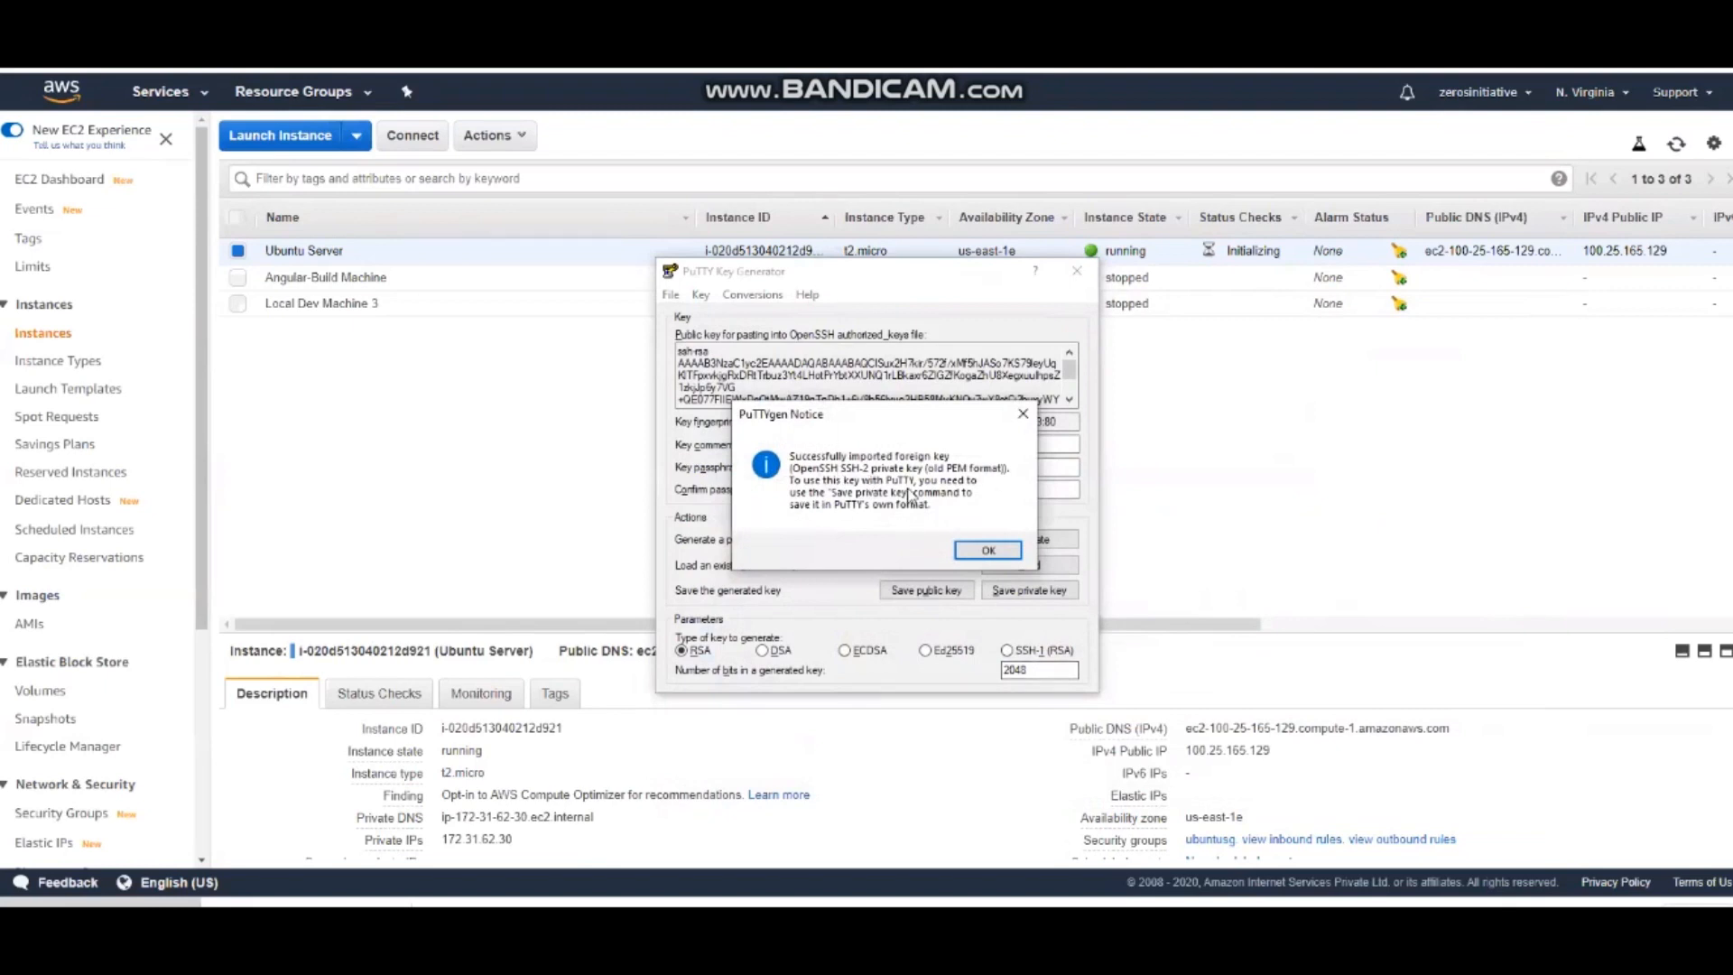
{"action": "left_click", "coordinate": [984, 551]}
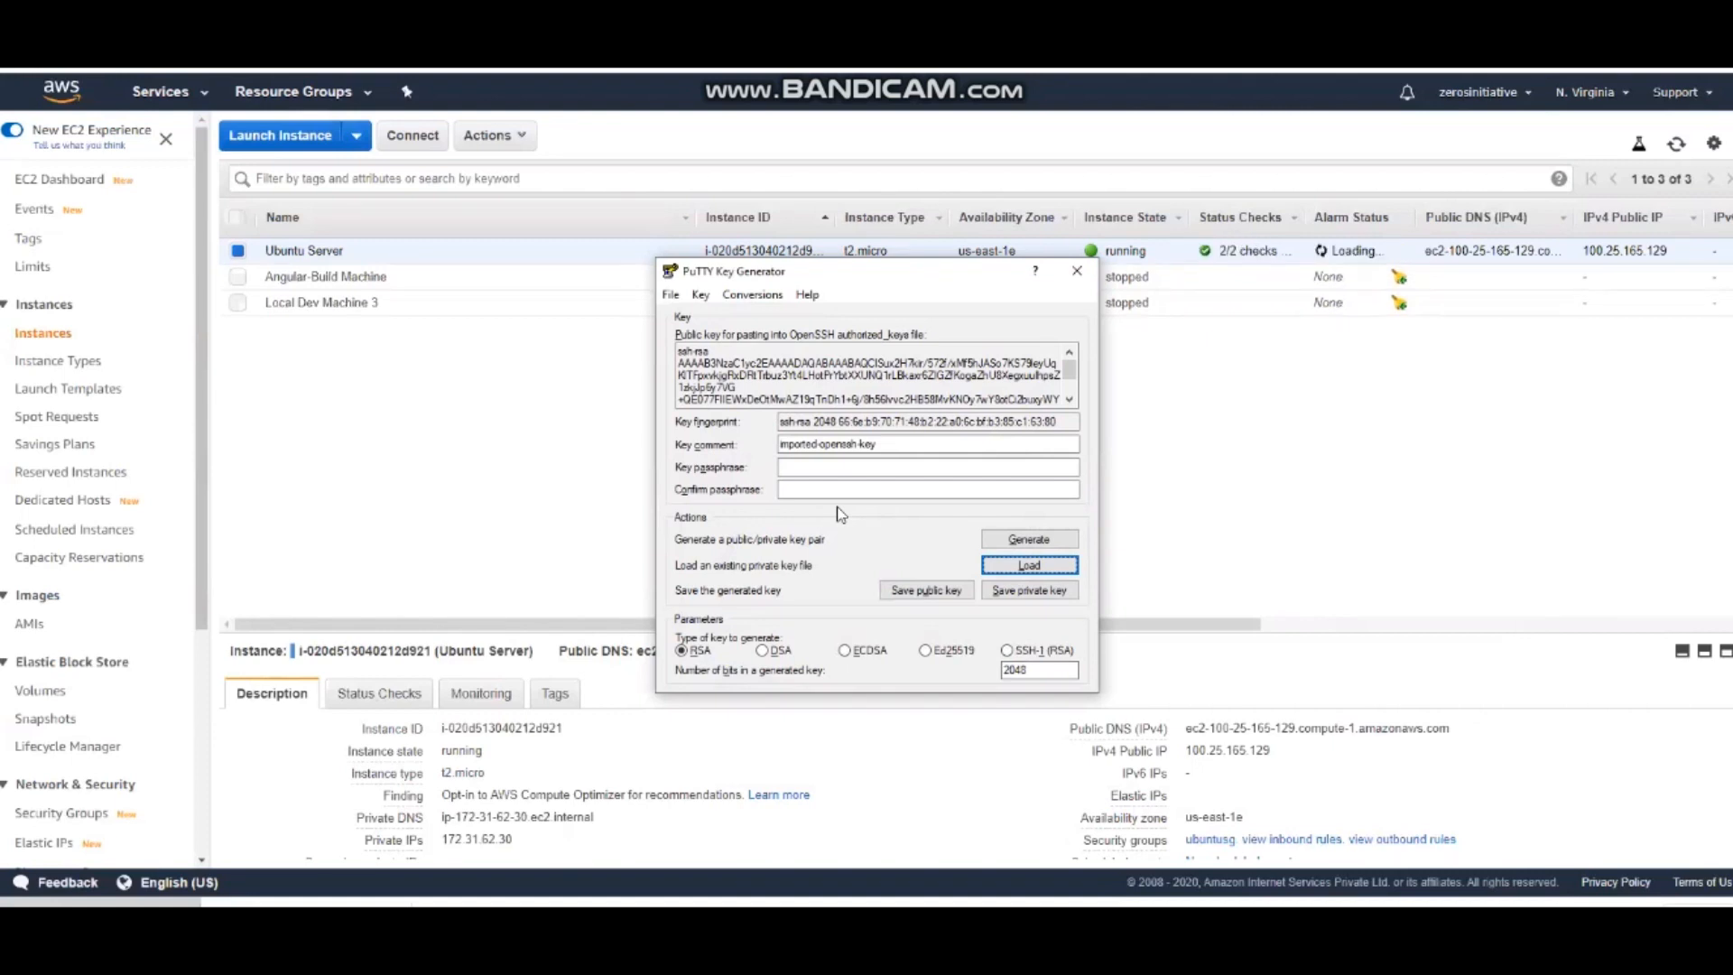
Save the private key without a passphrase in Downloads under the .pem file's name with a .ppk extension, and close PuTTYgen
{"action": "left_click", "coordinate": [1022, 597]}
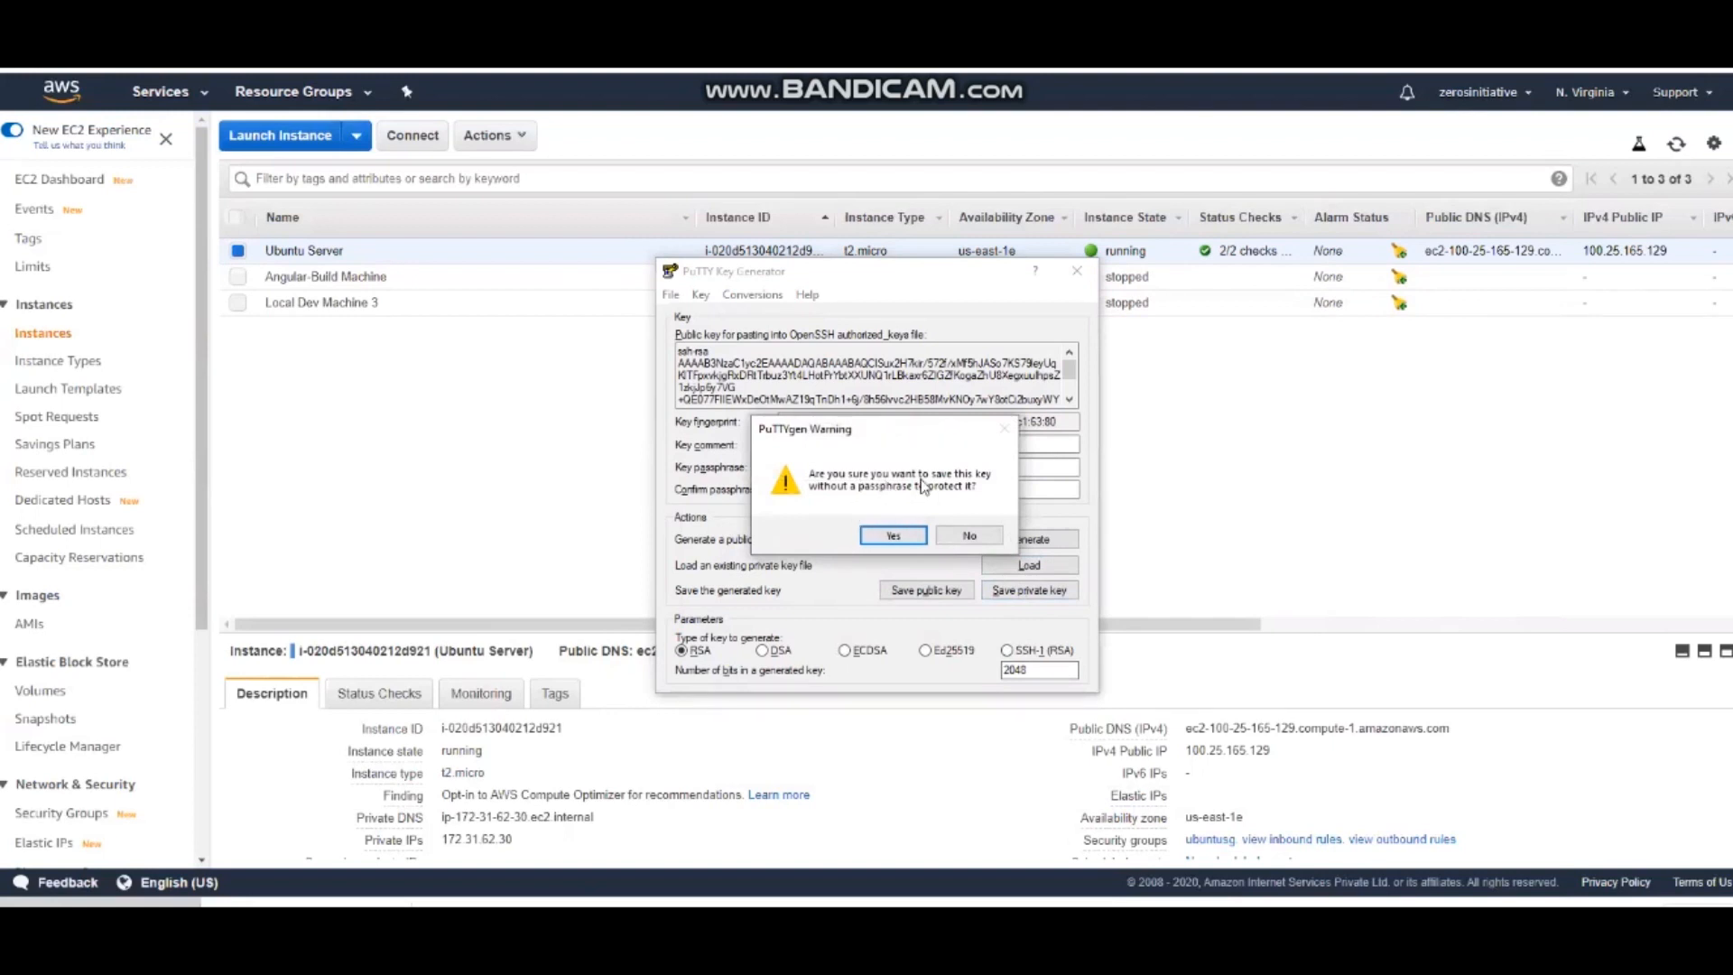
{"action": "left_click", "coordinate": [893, 536]}
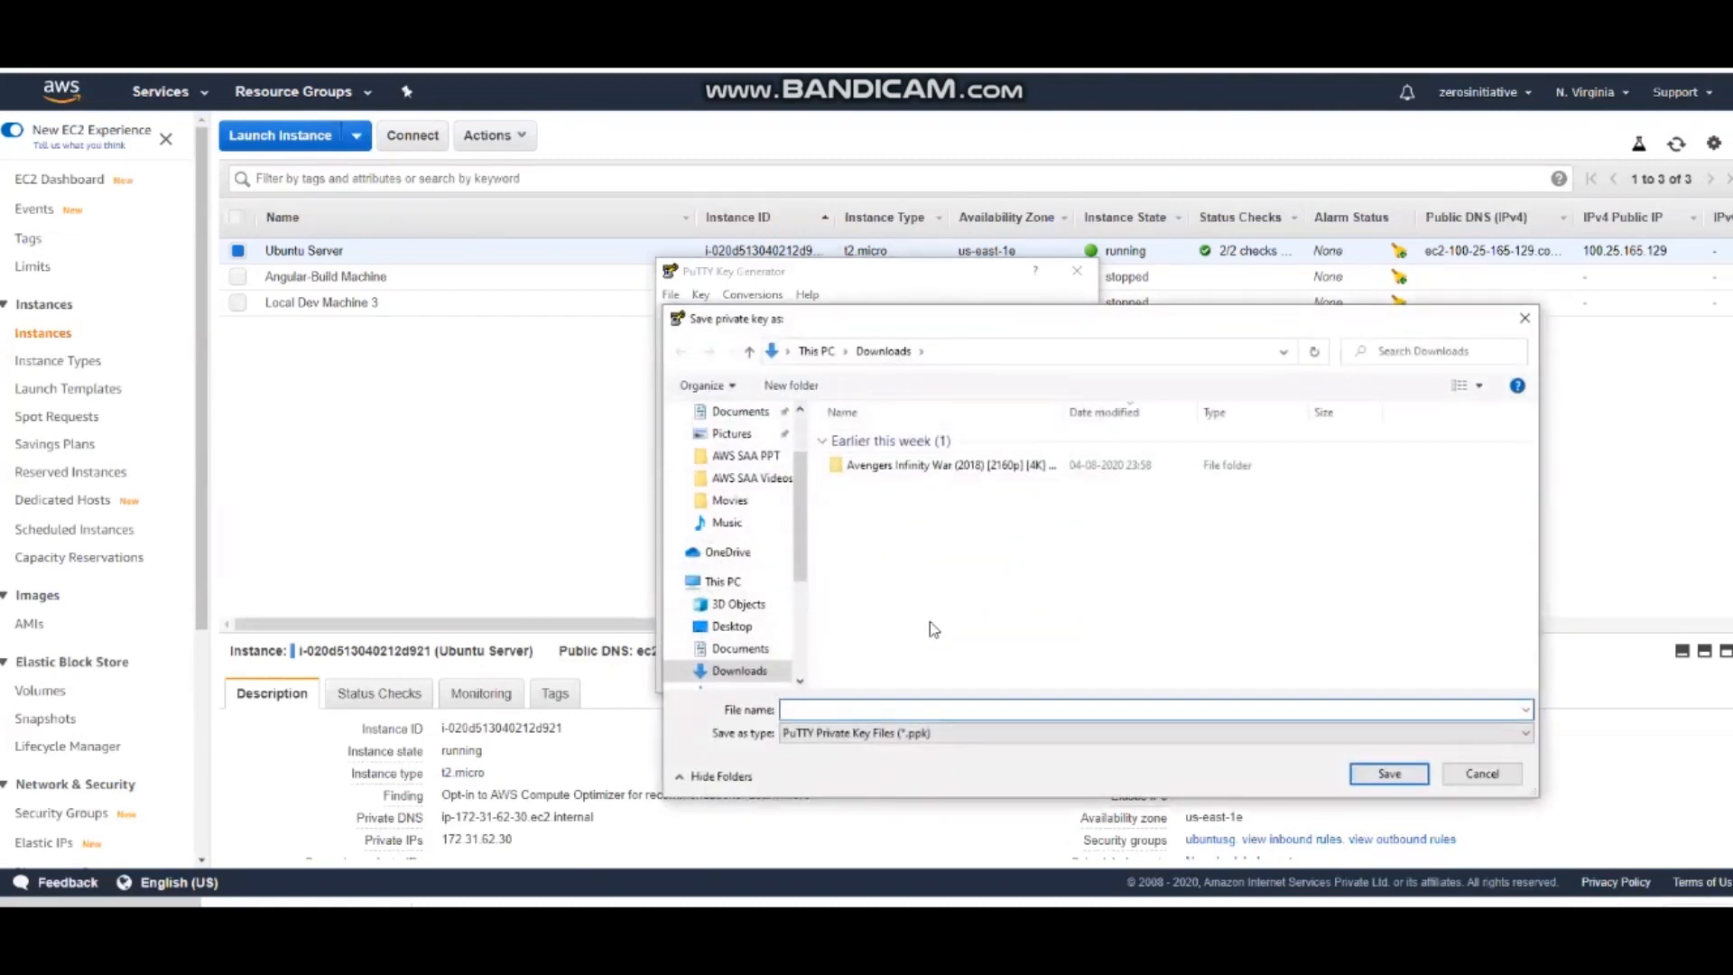
{"action": "type", "text": "wi"}
{"action": "key", "text": "Down"}
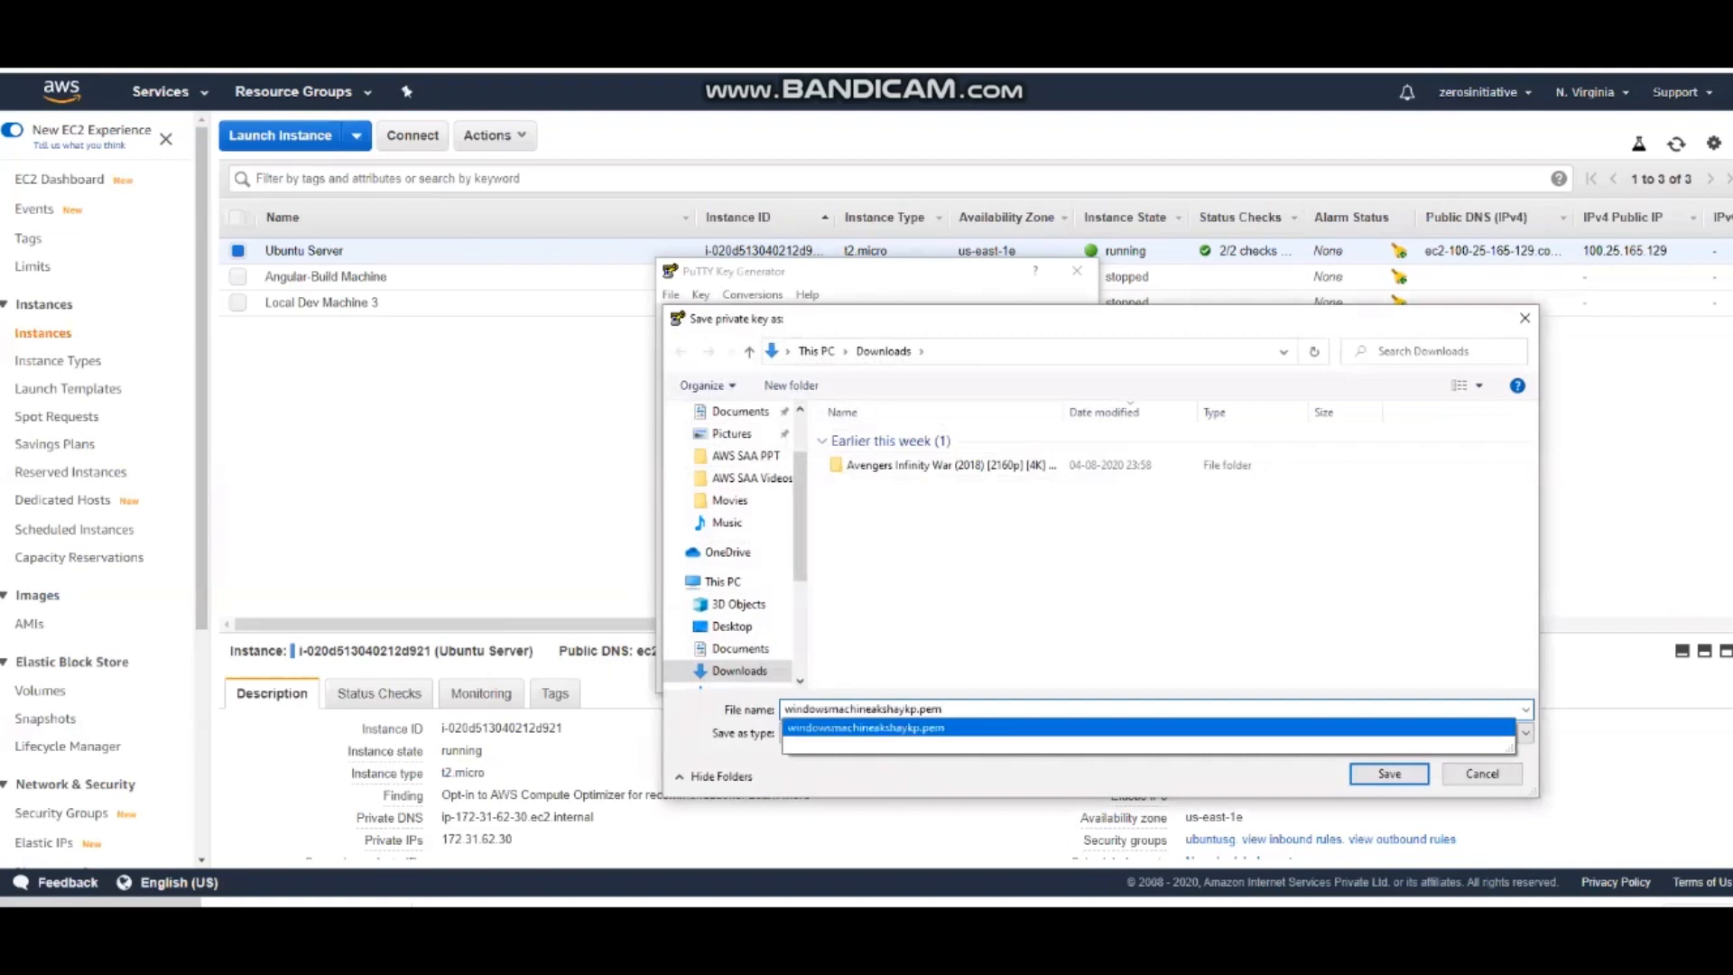
{"action": "key", "text": "BackSpace"}
{"action": "key", "text": "BackSpace"}
{"action": "key", "text": "BackSpace"}
{"action": "key", "text": "BackSpace"}
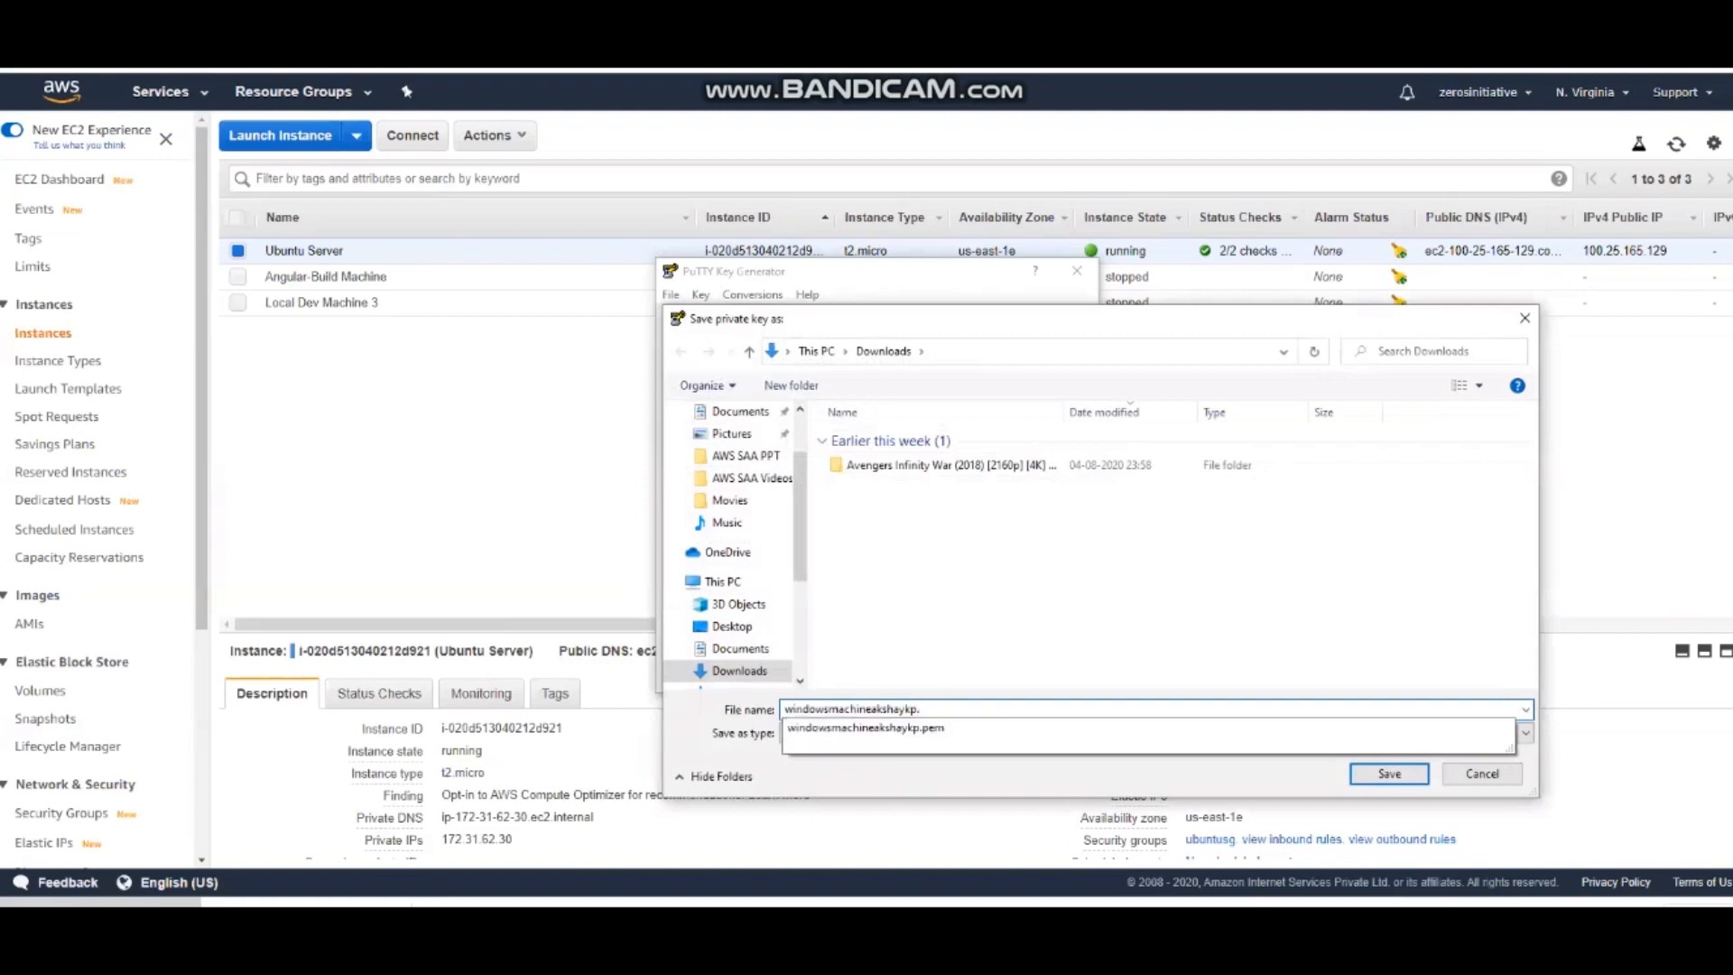
{"action": "type", "text": ".ppk"}
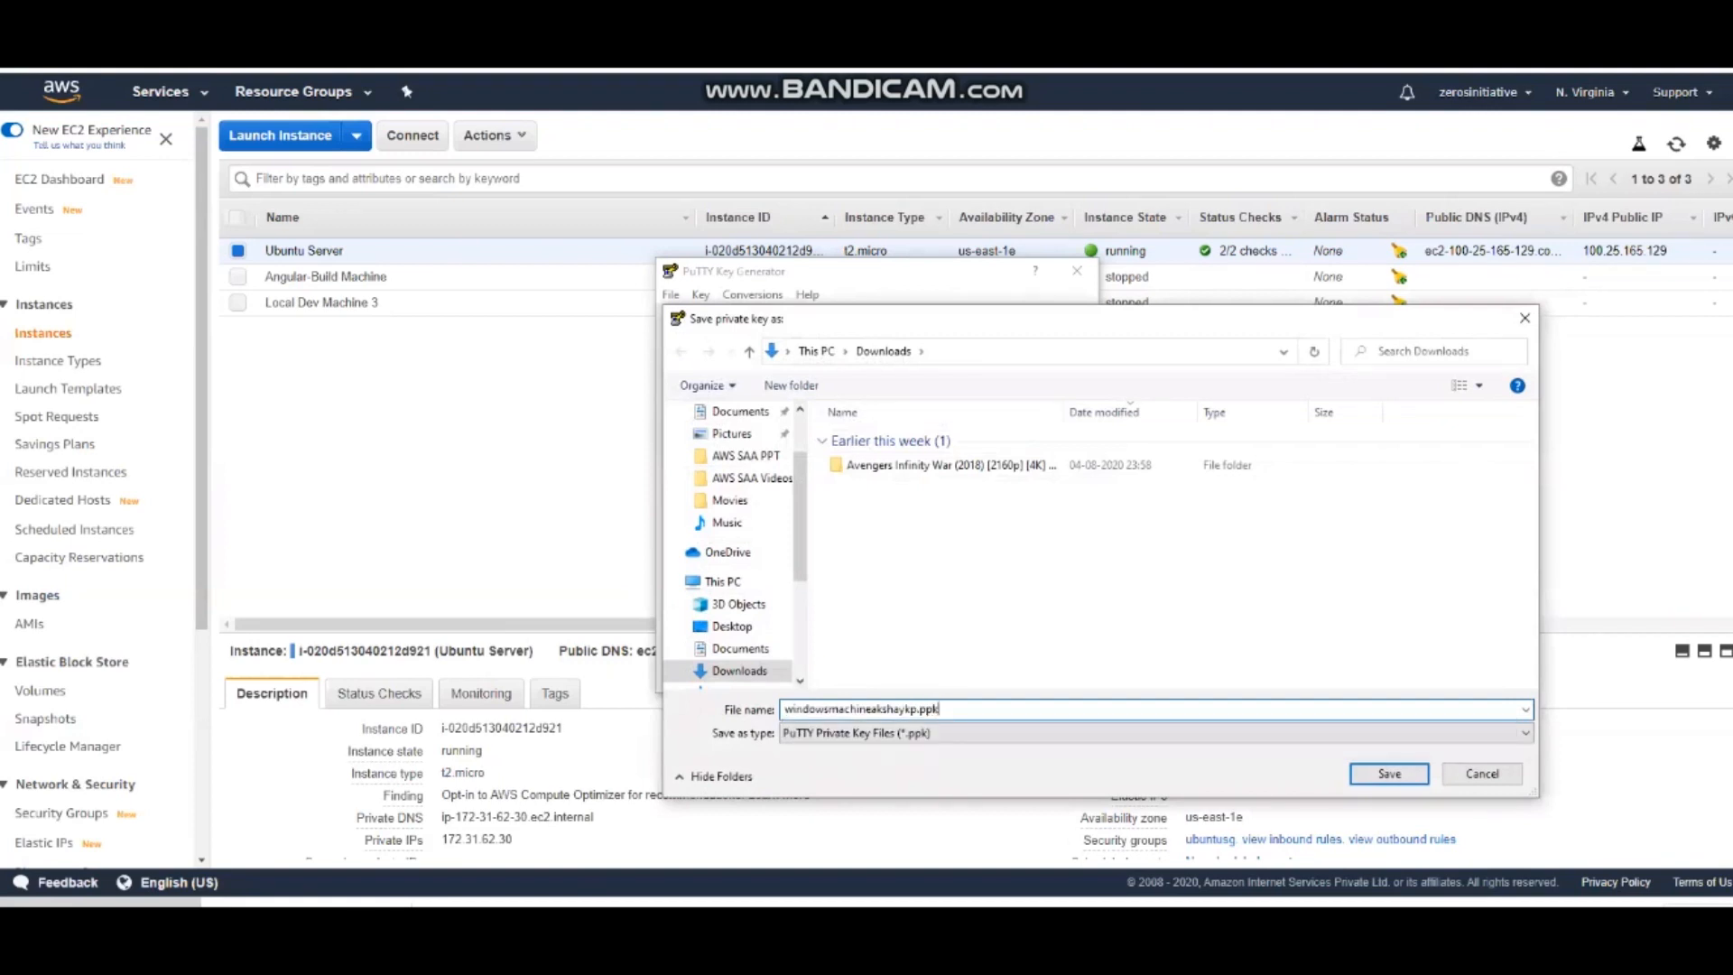
{"action": "left_click", "coordinate": [1382, 773]}
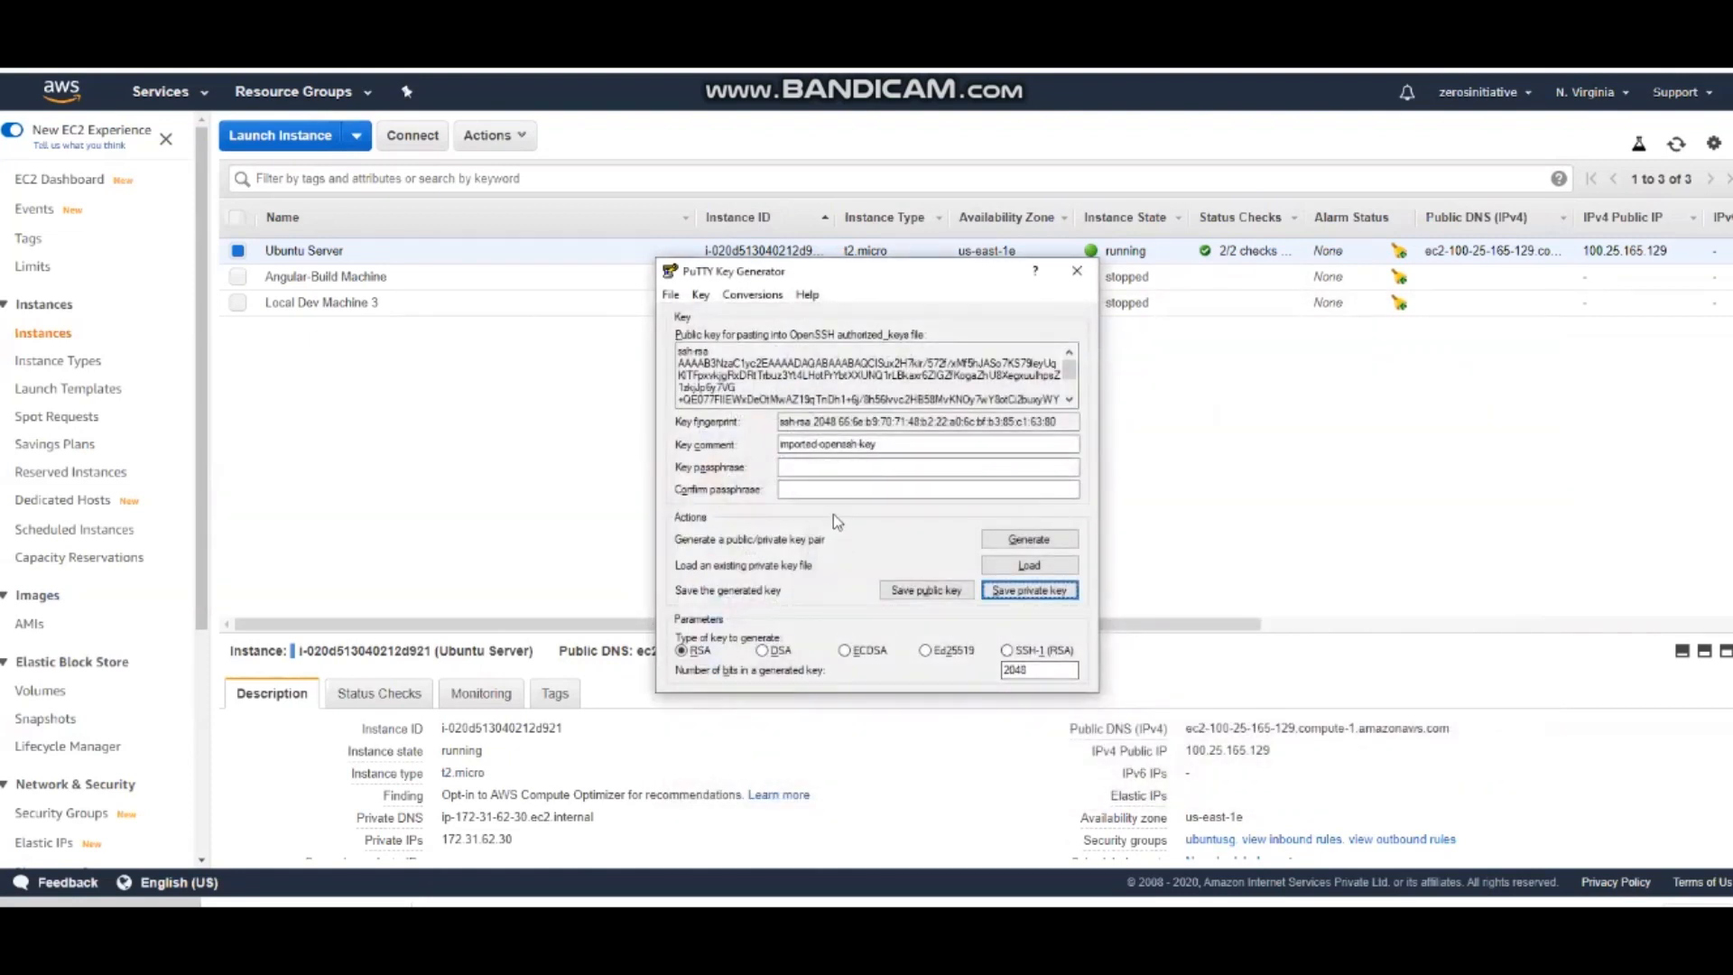
{"action": "left_click", "coordinate": [1077, 271]}
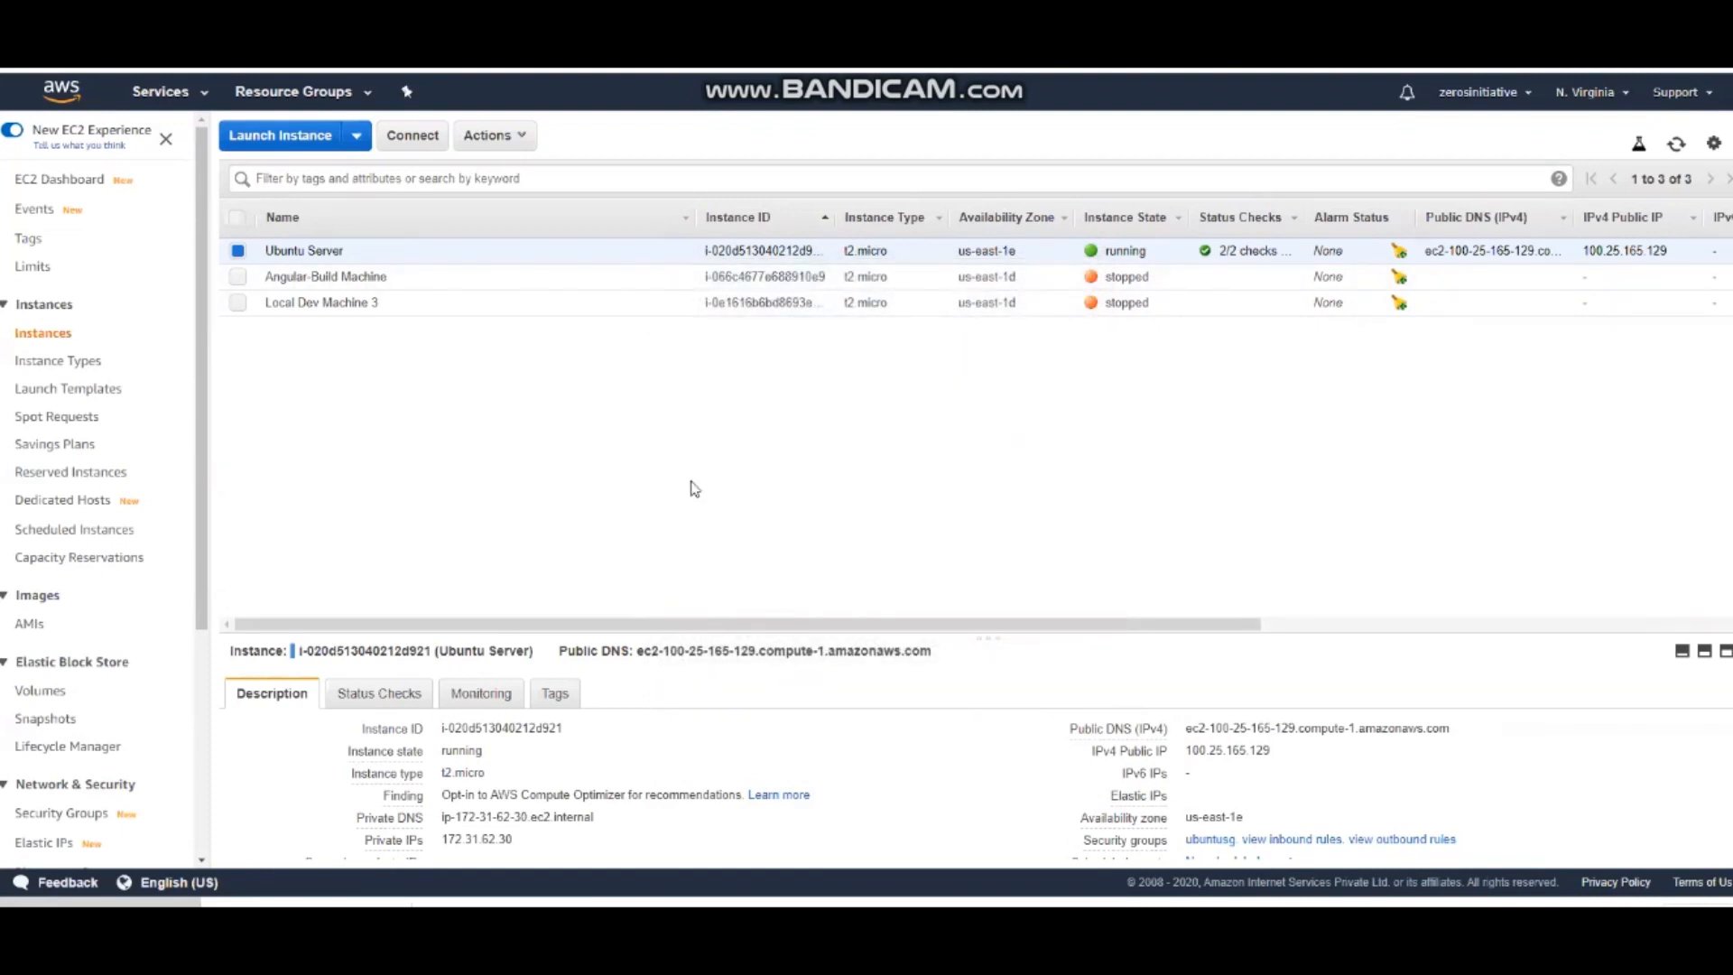
{"action": "key", "text": "super"}
{"action": "type", "text": "putt"}
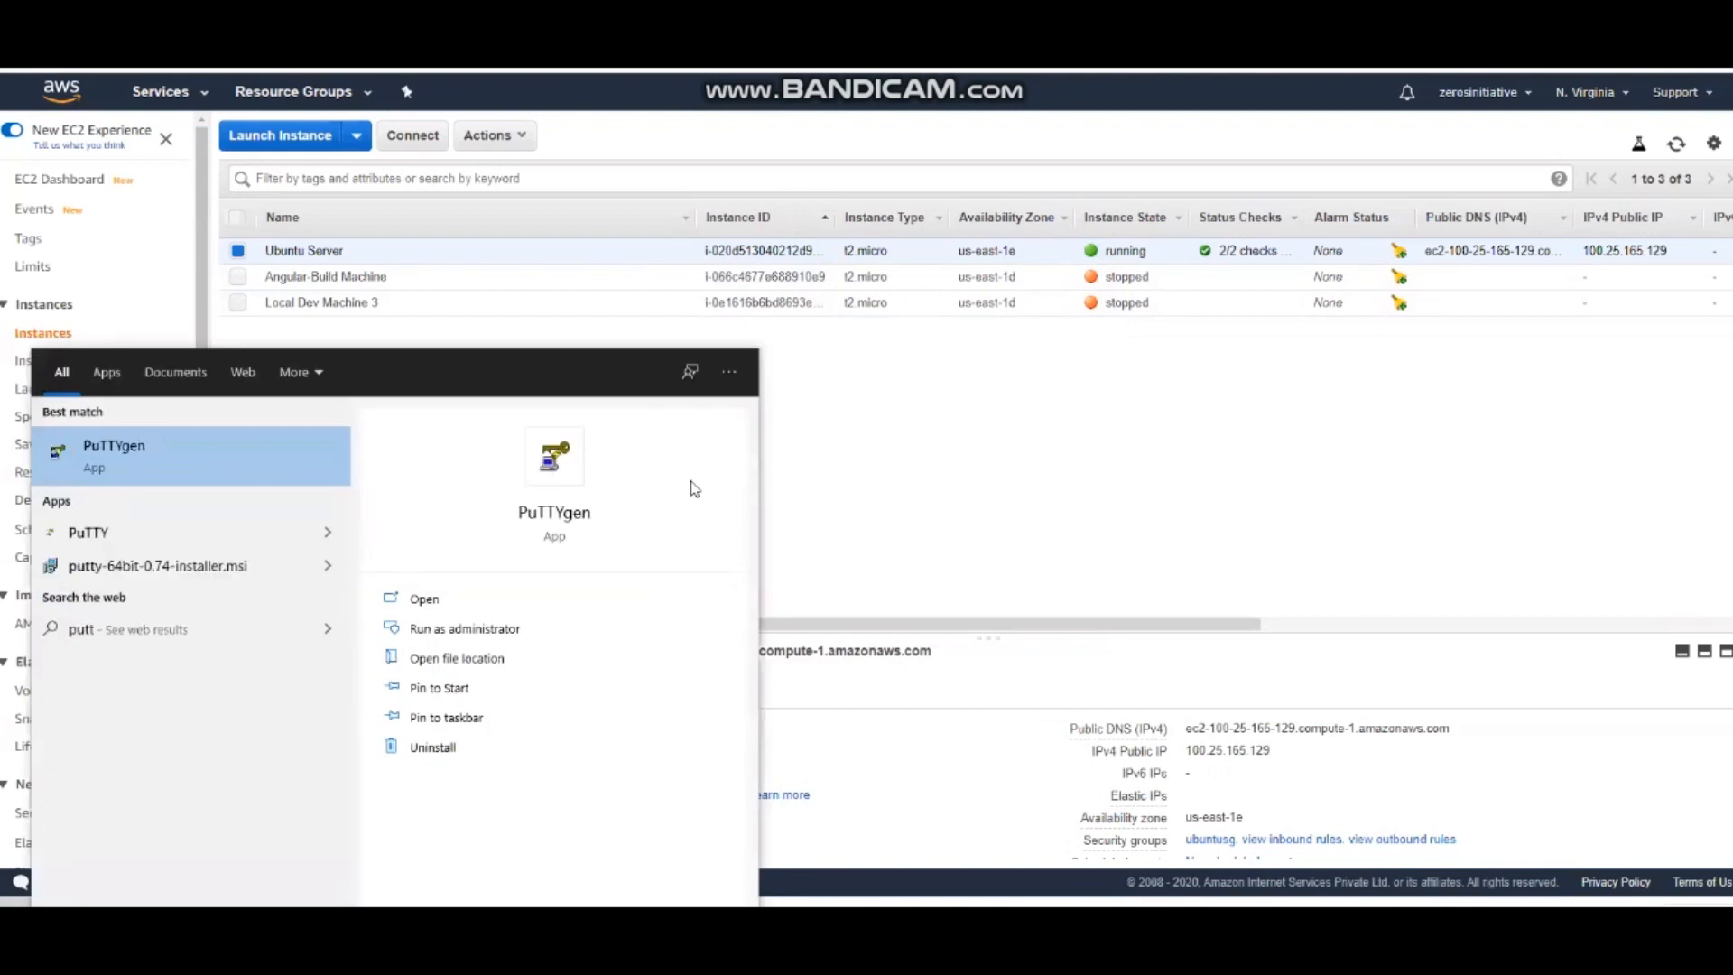
{"action": "key", "text": "Down"}
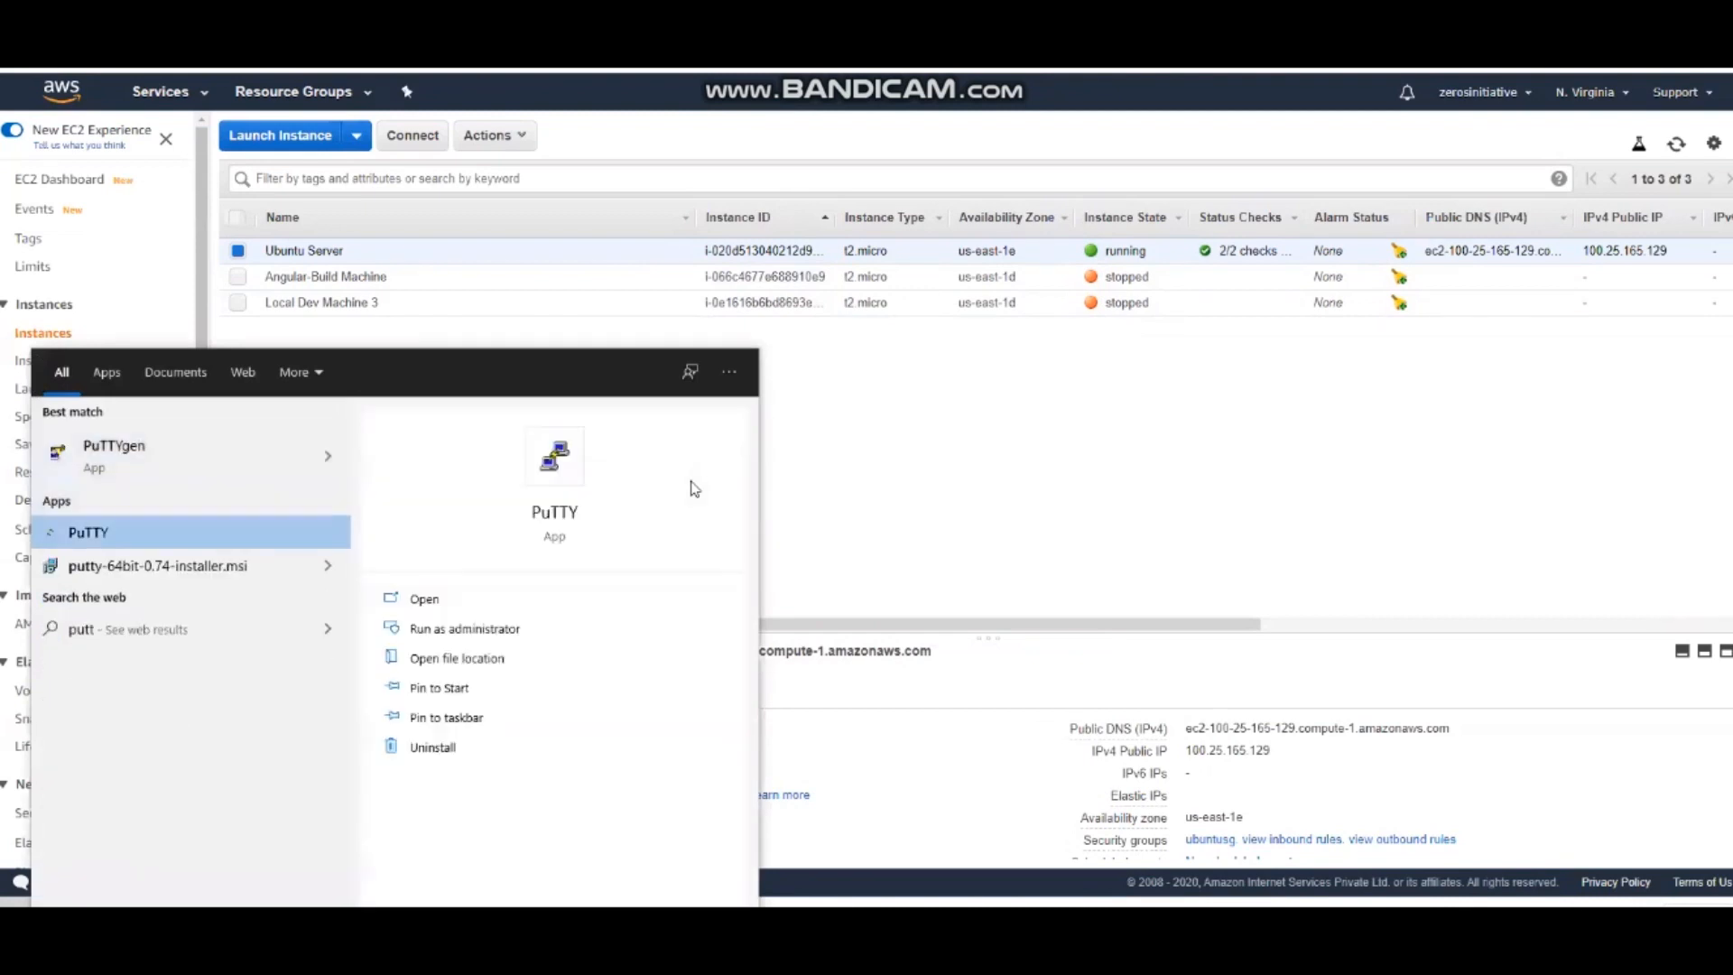
{"action": "key", "text": "Return"}
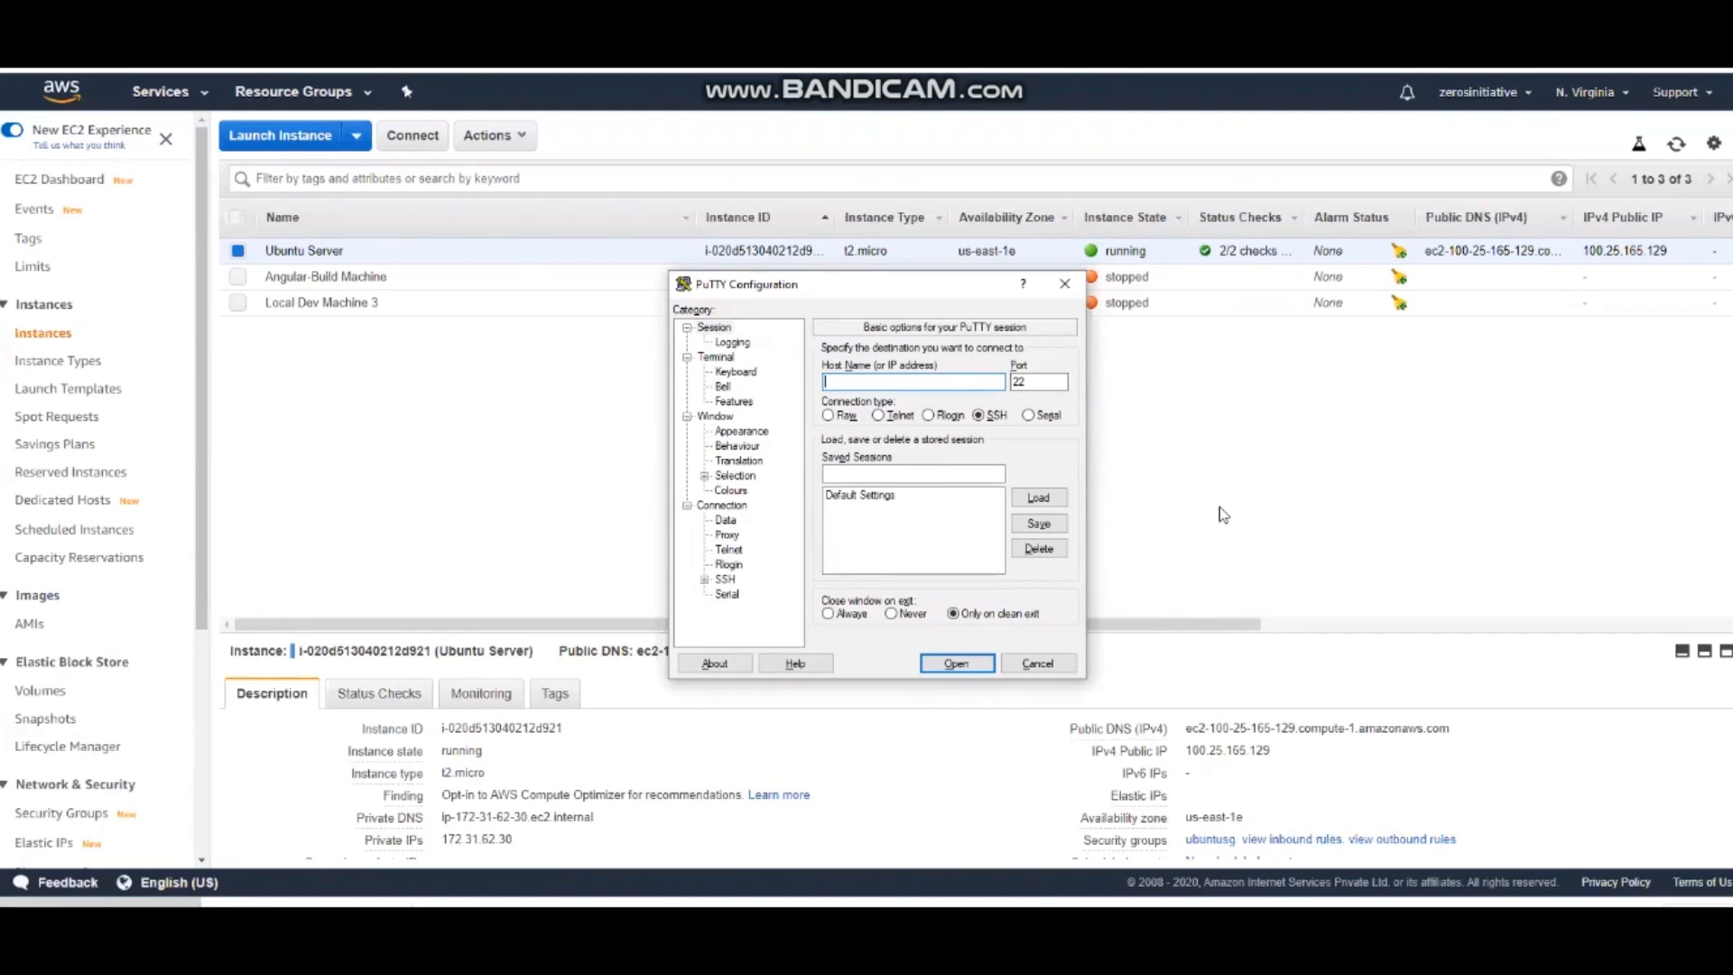
{"action": "type", "text": "ubuntu@100.25.165.129"}
Set the .ppk file from the Downloads folder as the private key file for SSH authentication
{"action": "left_click", "coordinate": [705, 580]}
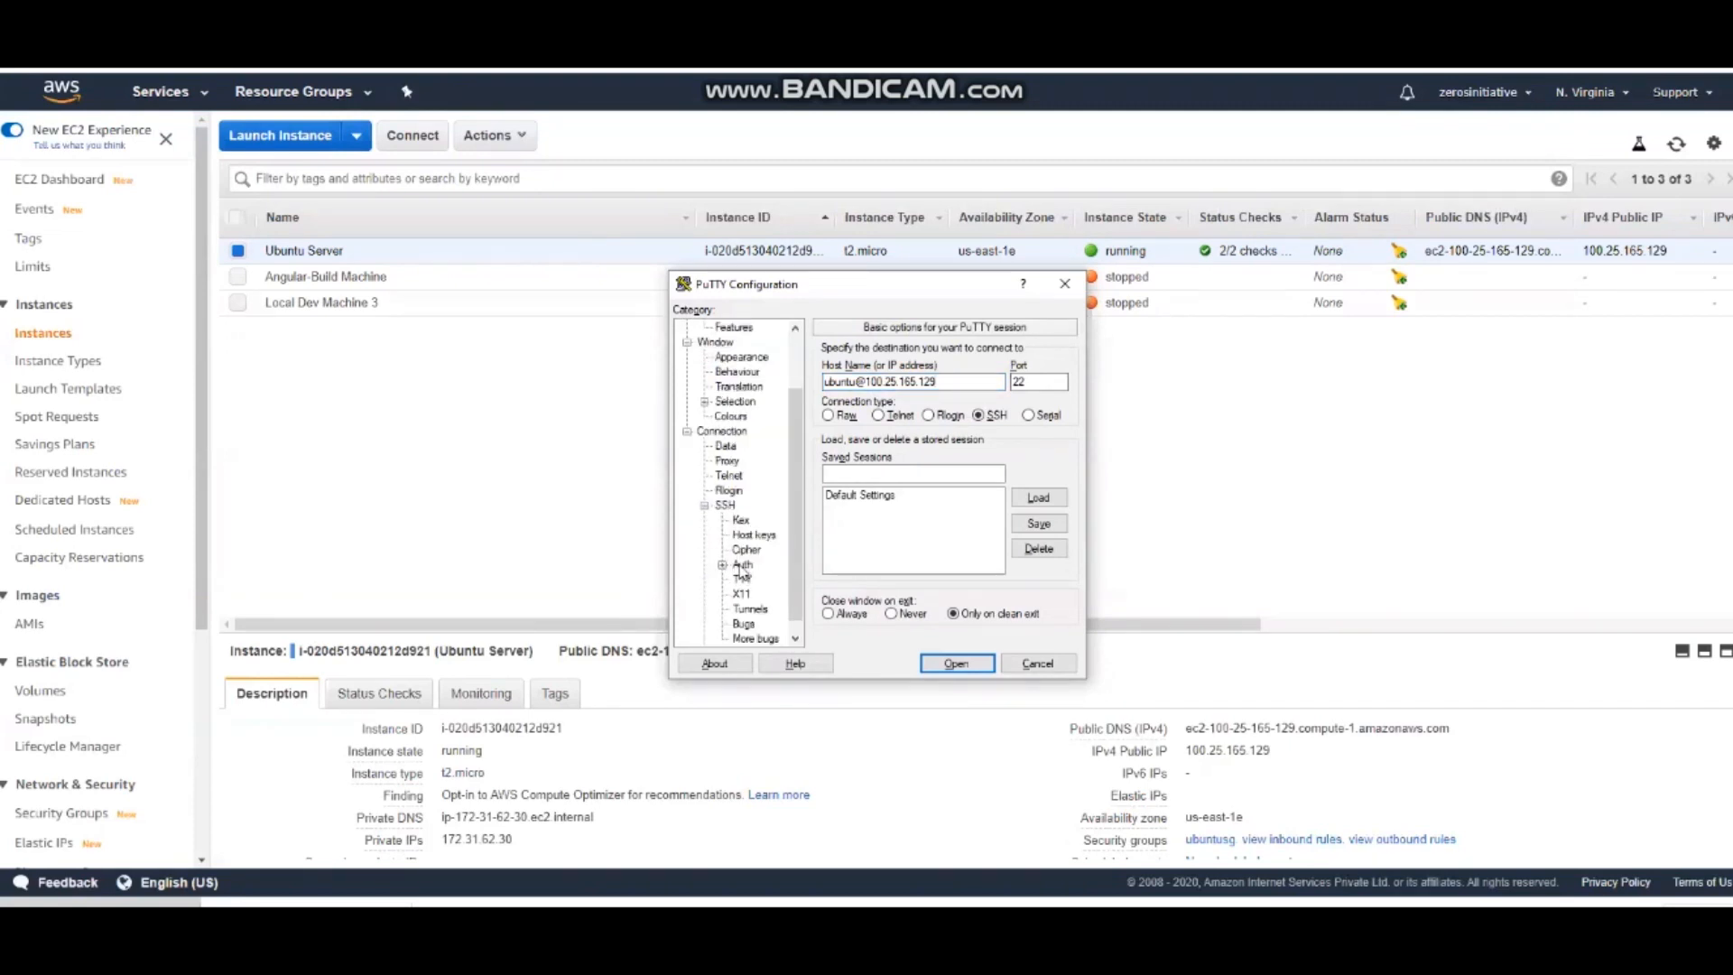
{"action": "left_click", "coordinate": [742, 566]}
{"action": "left_click", "coordinate": [1038, 538]}
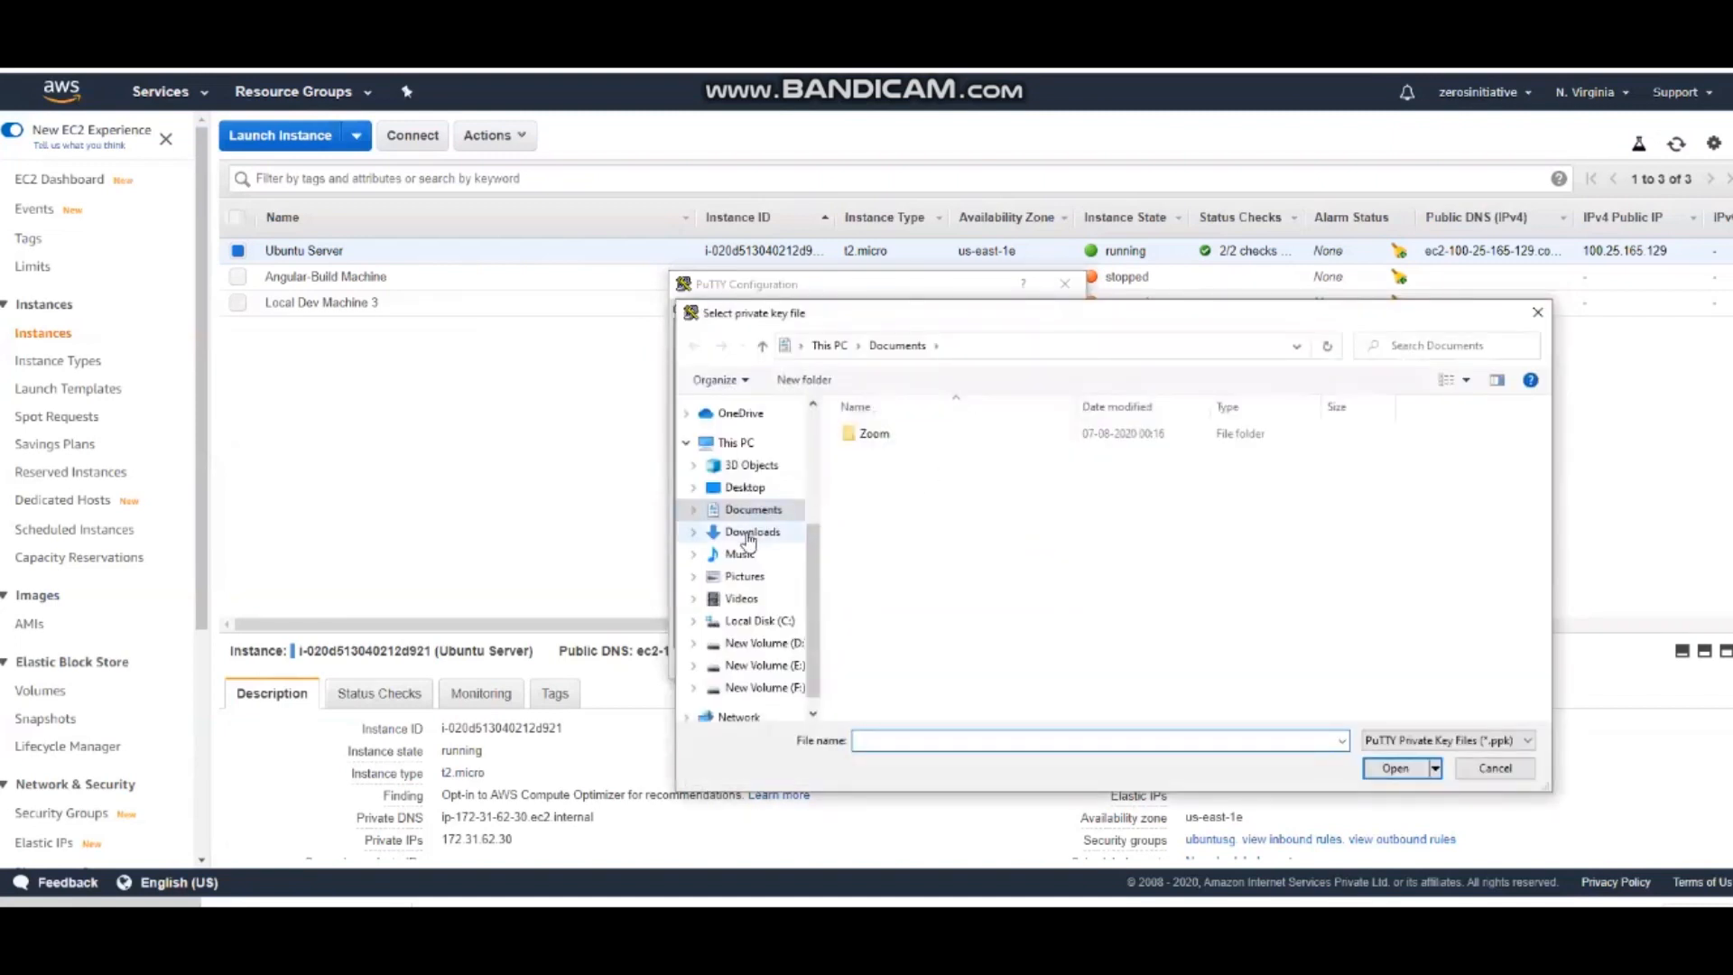
{"action": "left_click", "coordinate": [748, 534]}
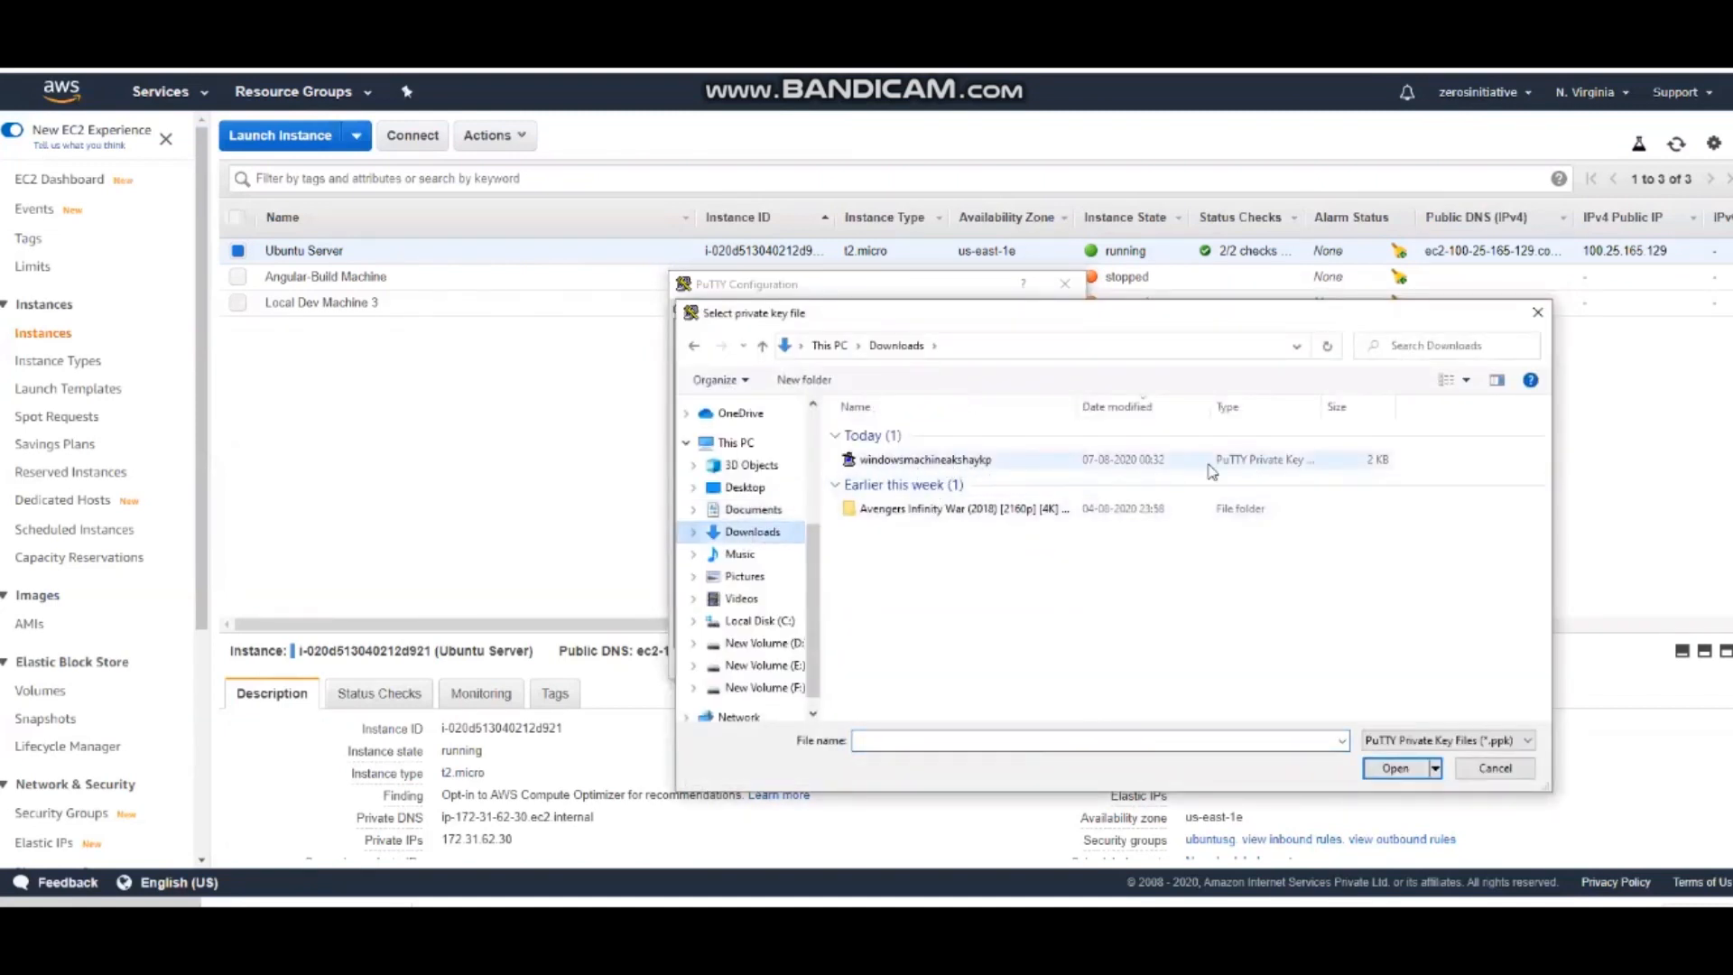
{"action": "left_click", "coordinate": [948, 469]}
{"action": "left_click", "coordinate": [1410, 774]}
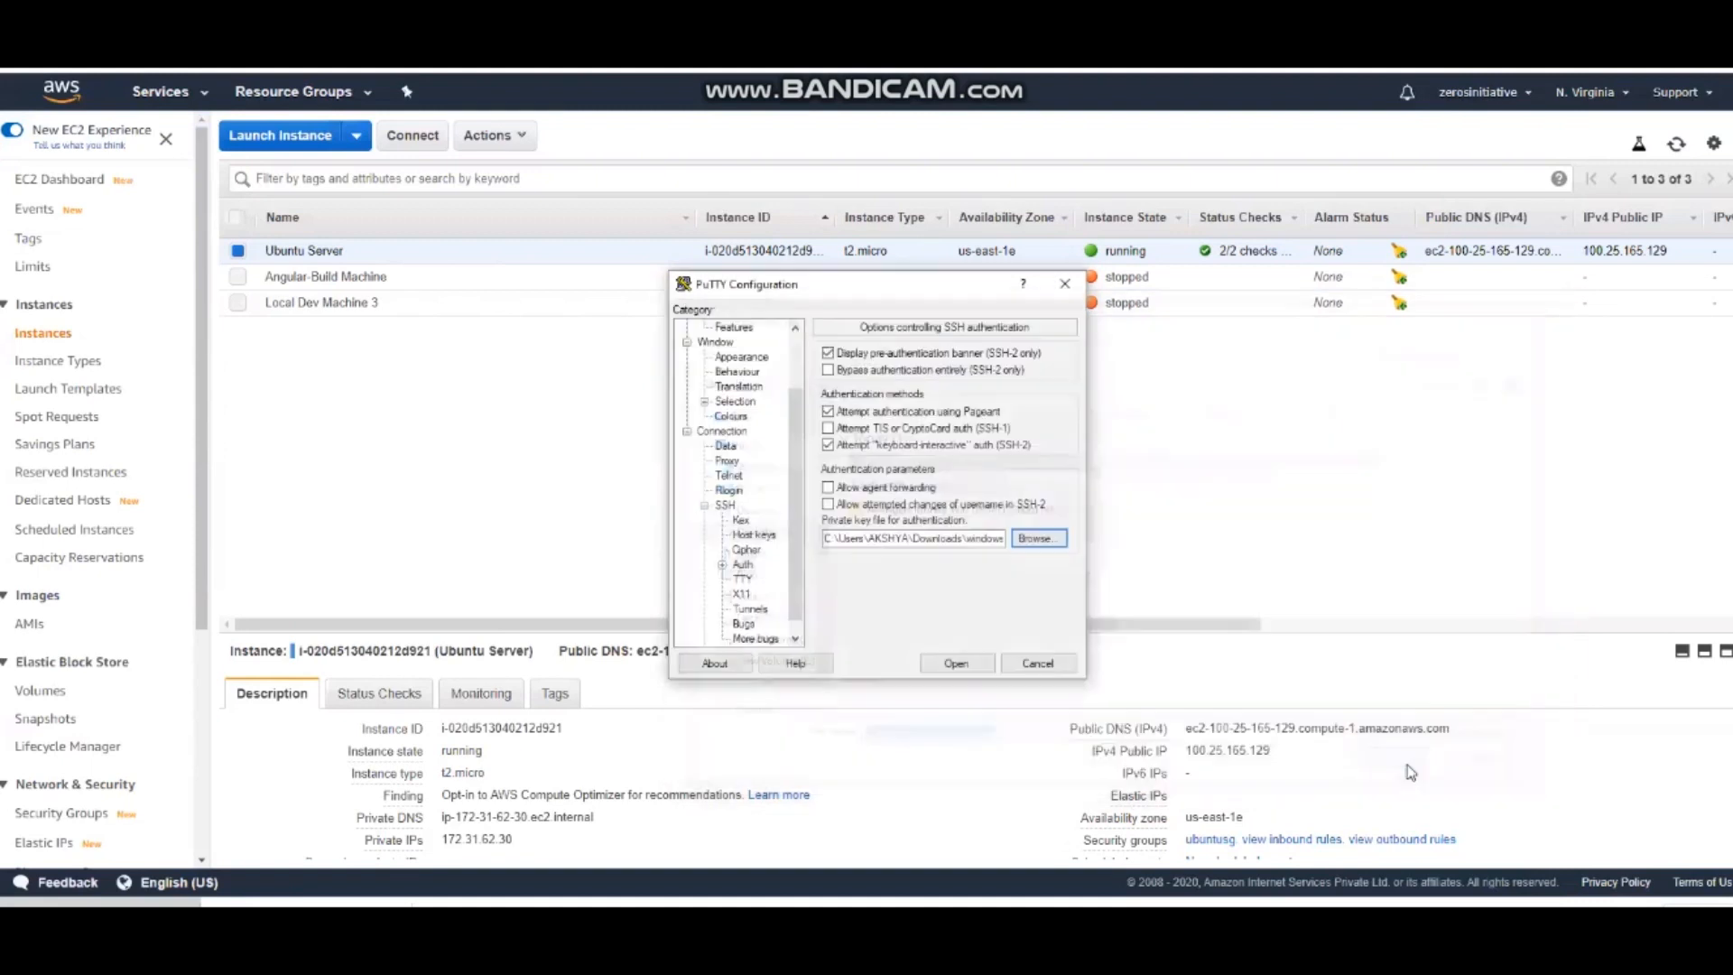
Open the SSH session, accept and cache the server's host key, and maximize the terminal window
{"action": "left_click", "coordinate": [956, 664]}
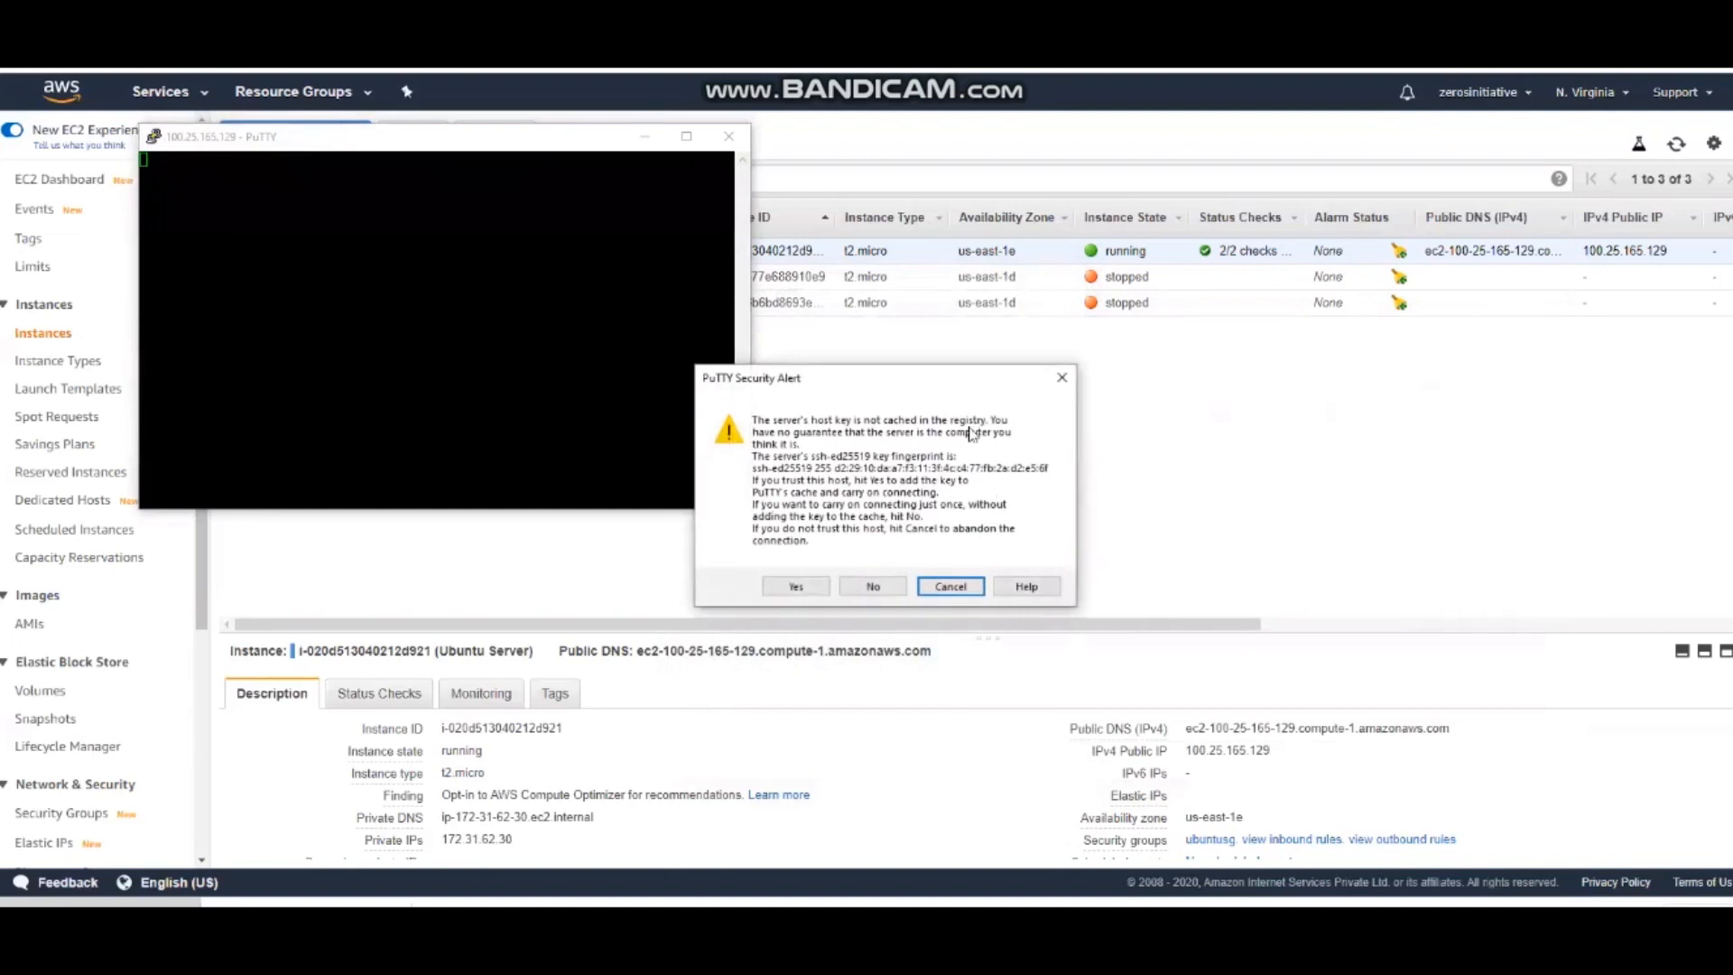
{"action": "left_click", "coordinate": [791, 589]}
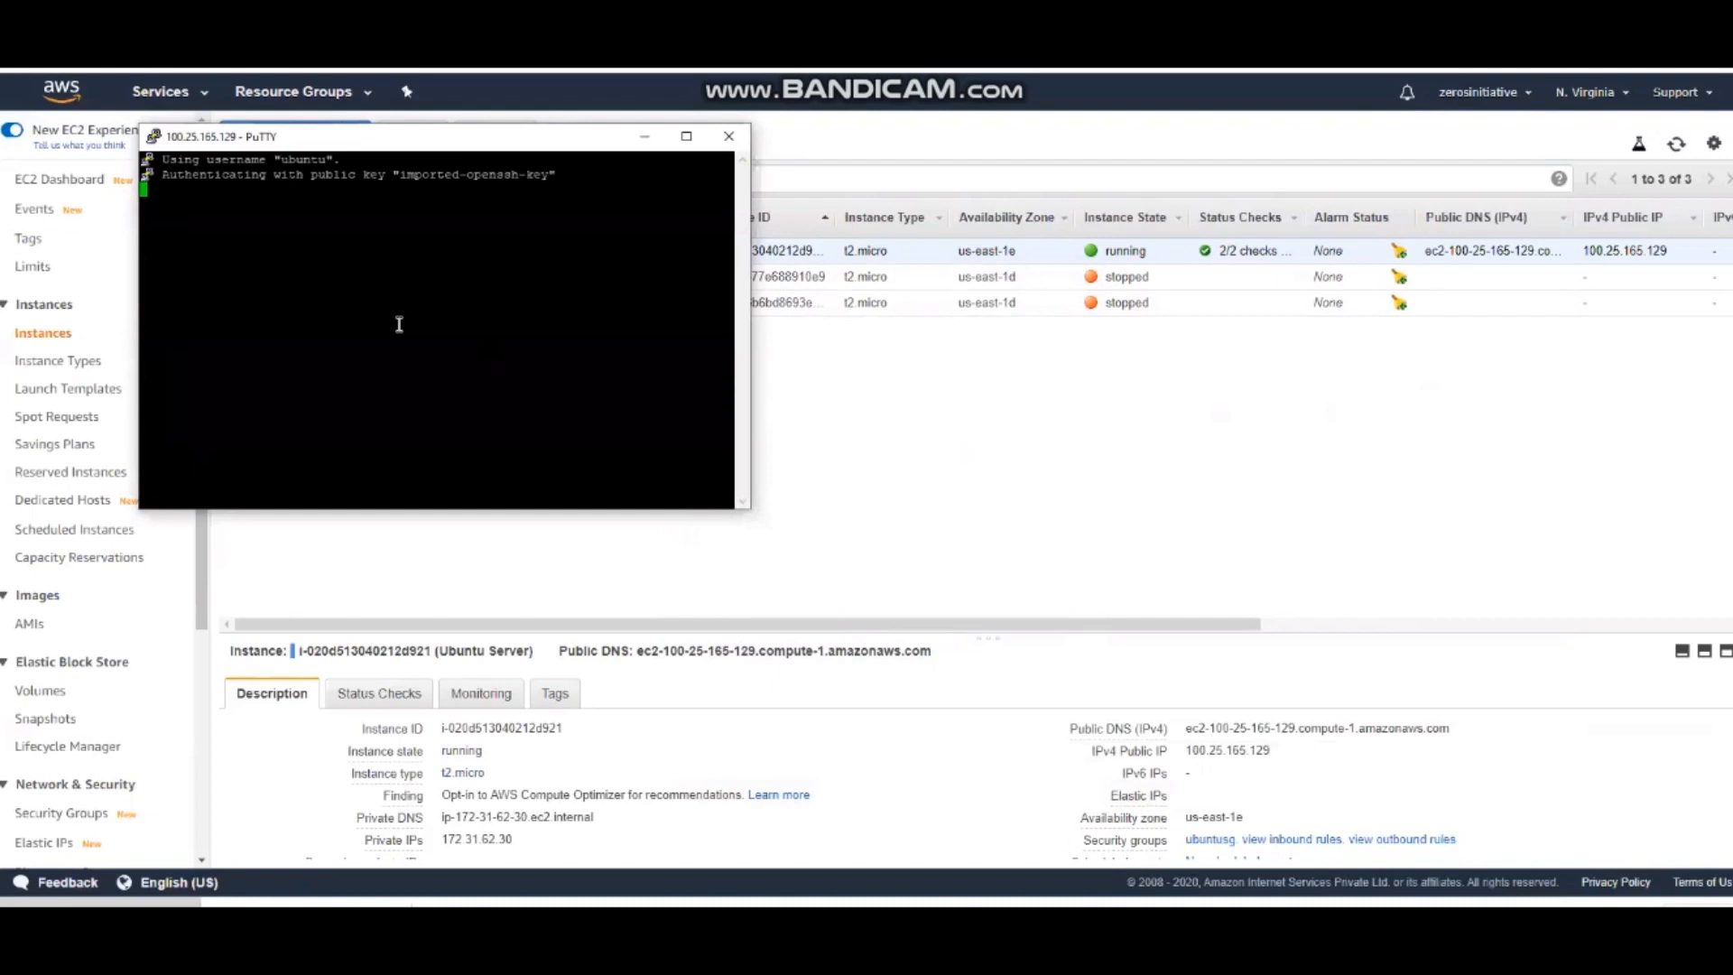
{"action": "left_click", "coordinate": [686, 135]}
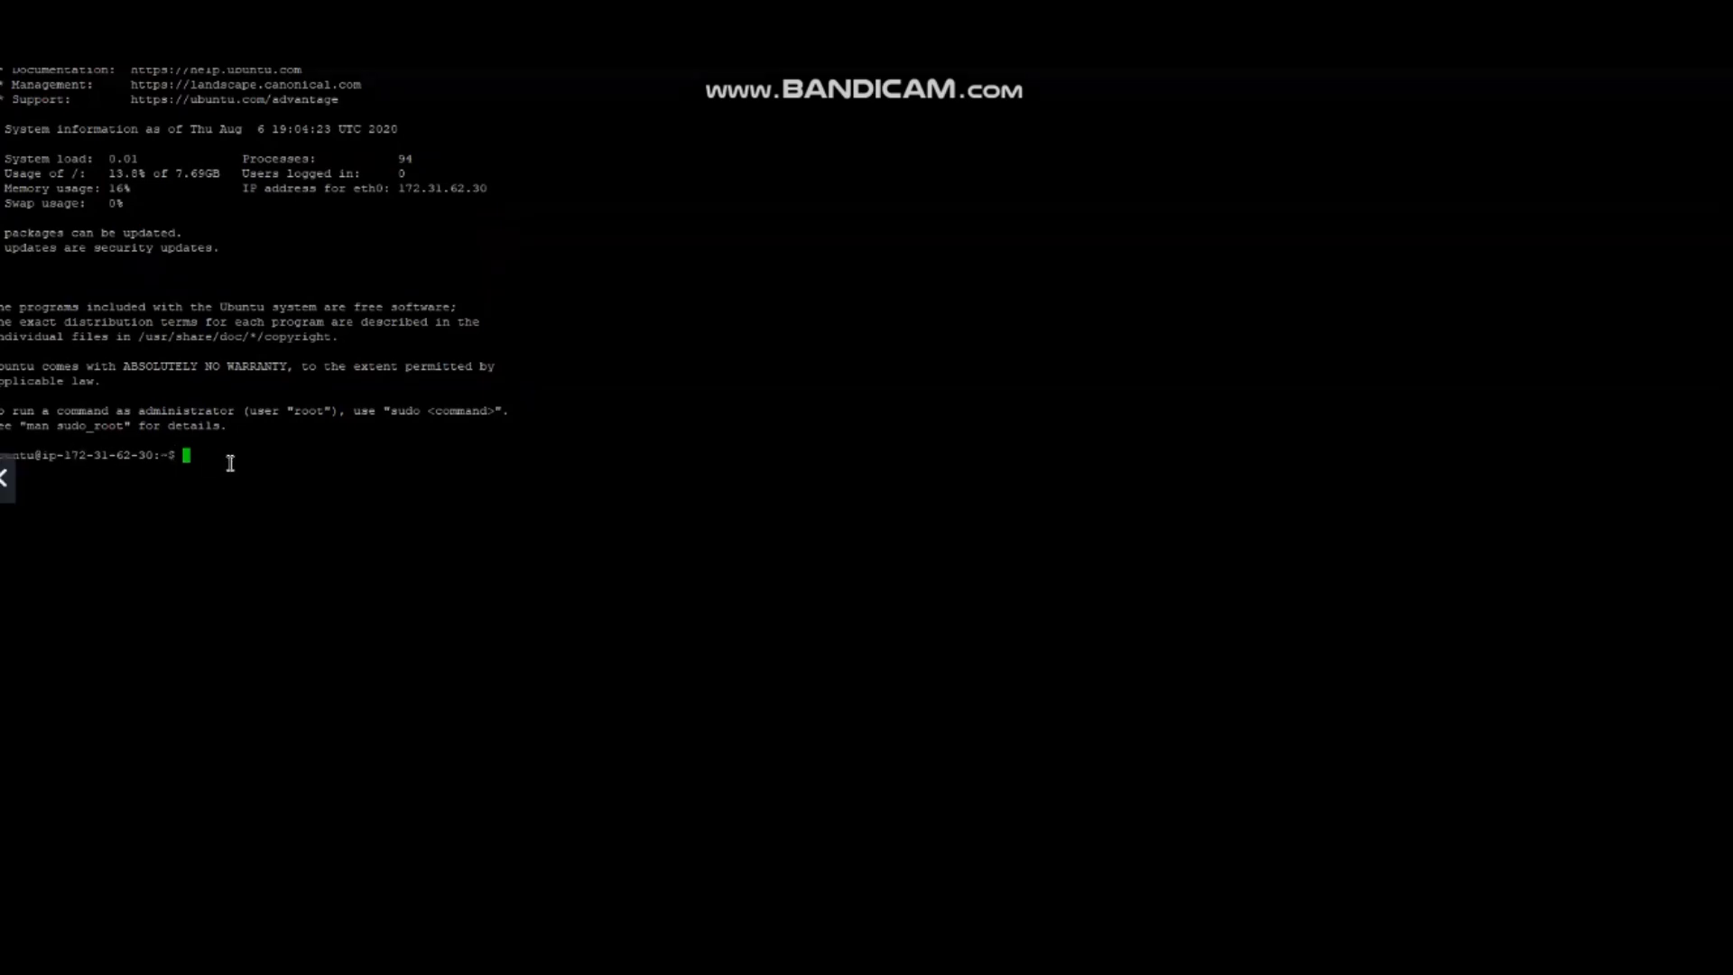
List the home directory's contents with ls and change to the root directory with cd /
{"action": "type", "text": "ls"}
{"action": "key", "text": "Return"}
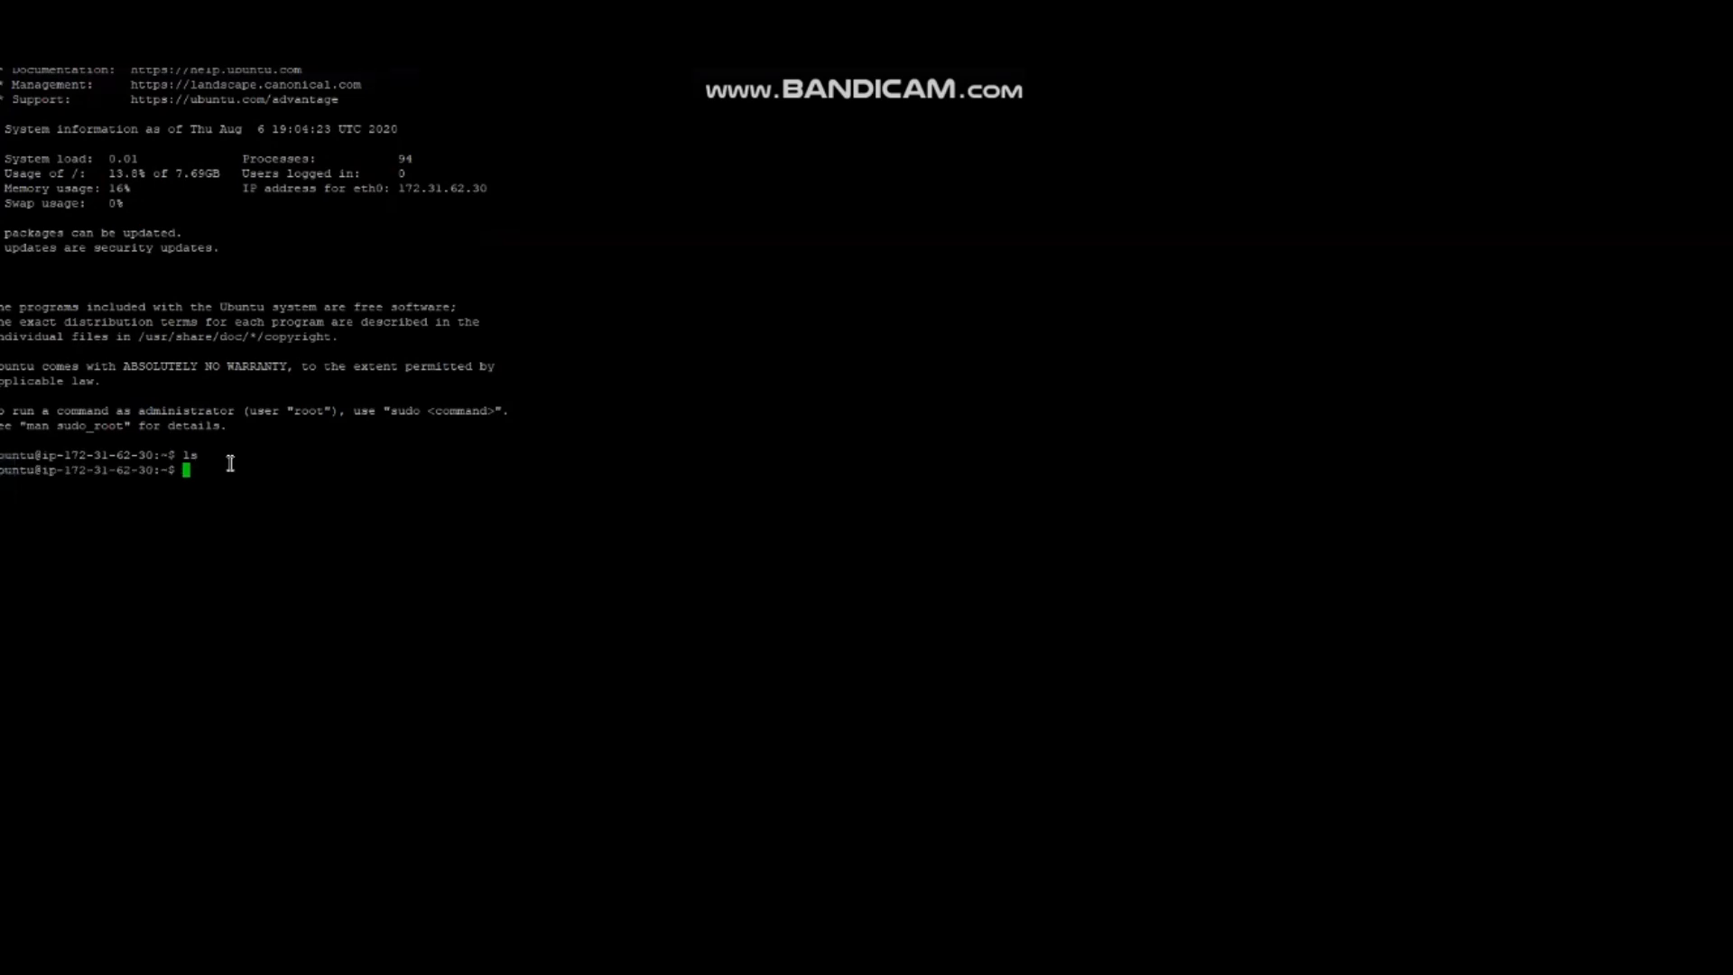
{"action": "type", "text": "cd /"}
{"action": "key", "text": "Return"}
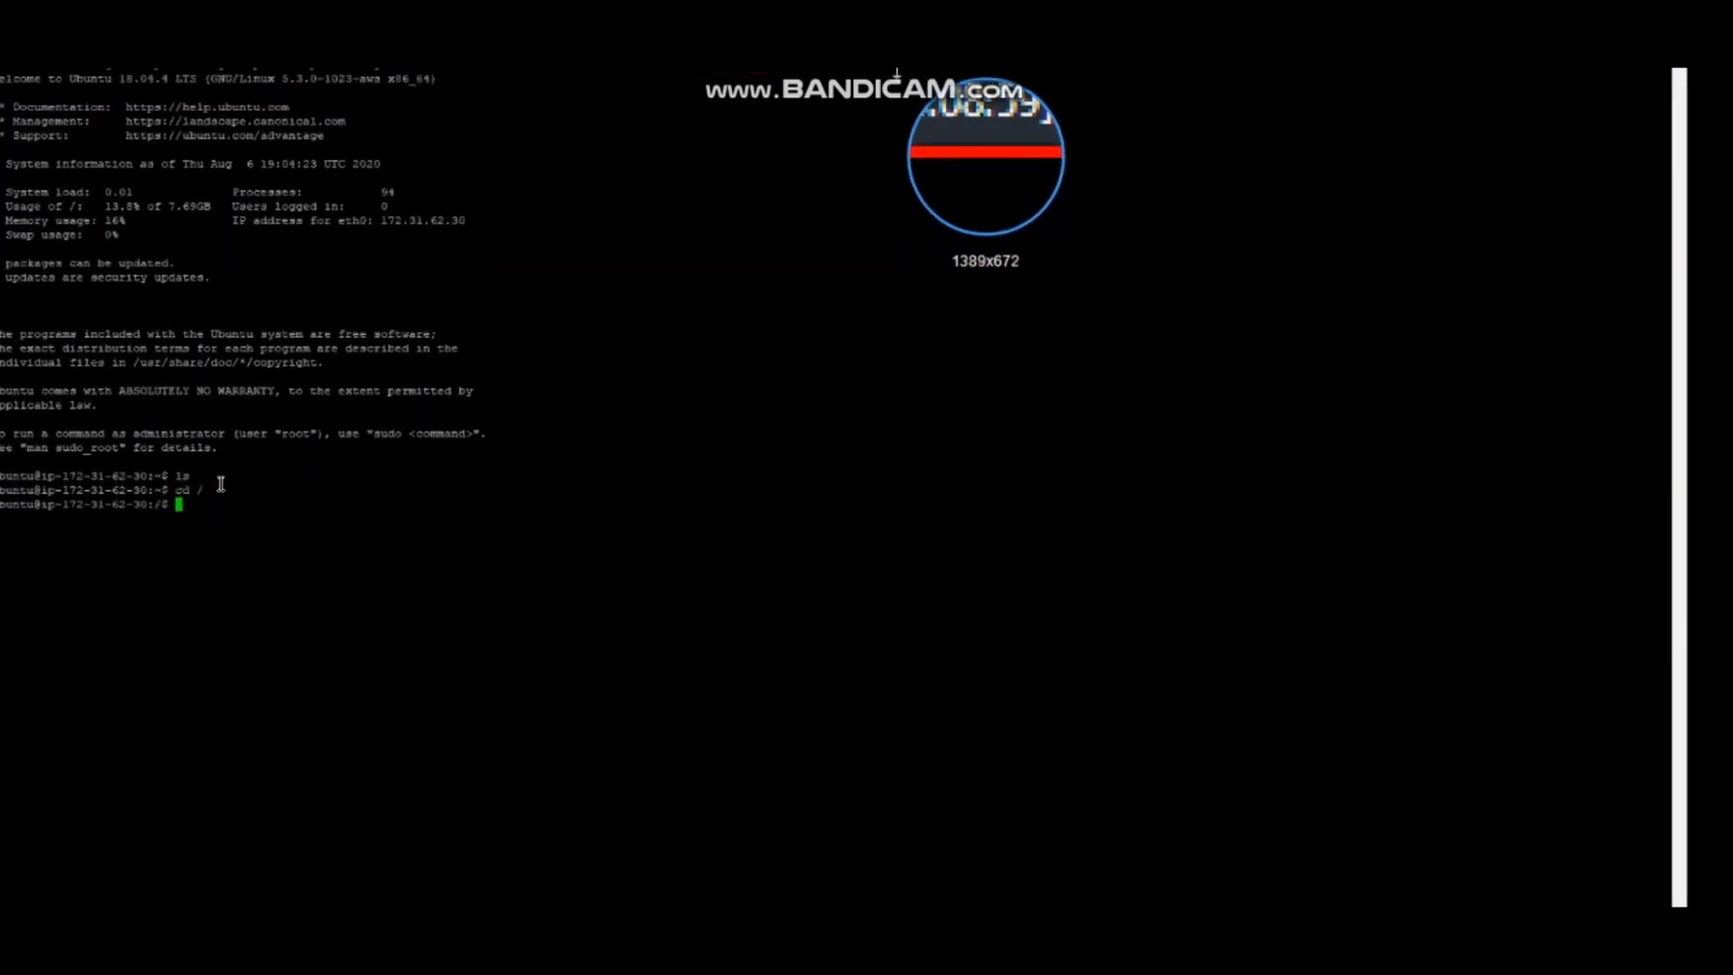
List the root directory's contents with ls and close the PuTTY session, returning to the EC2 console in the browser
{"action": "type", "text": "ls"}
{"action": "key", "text": "Return"}
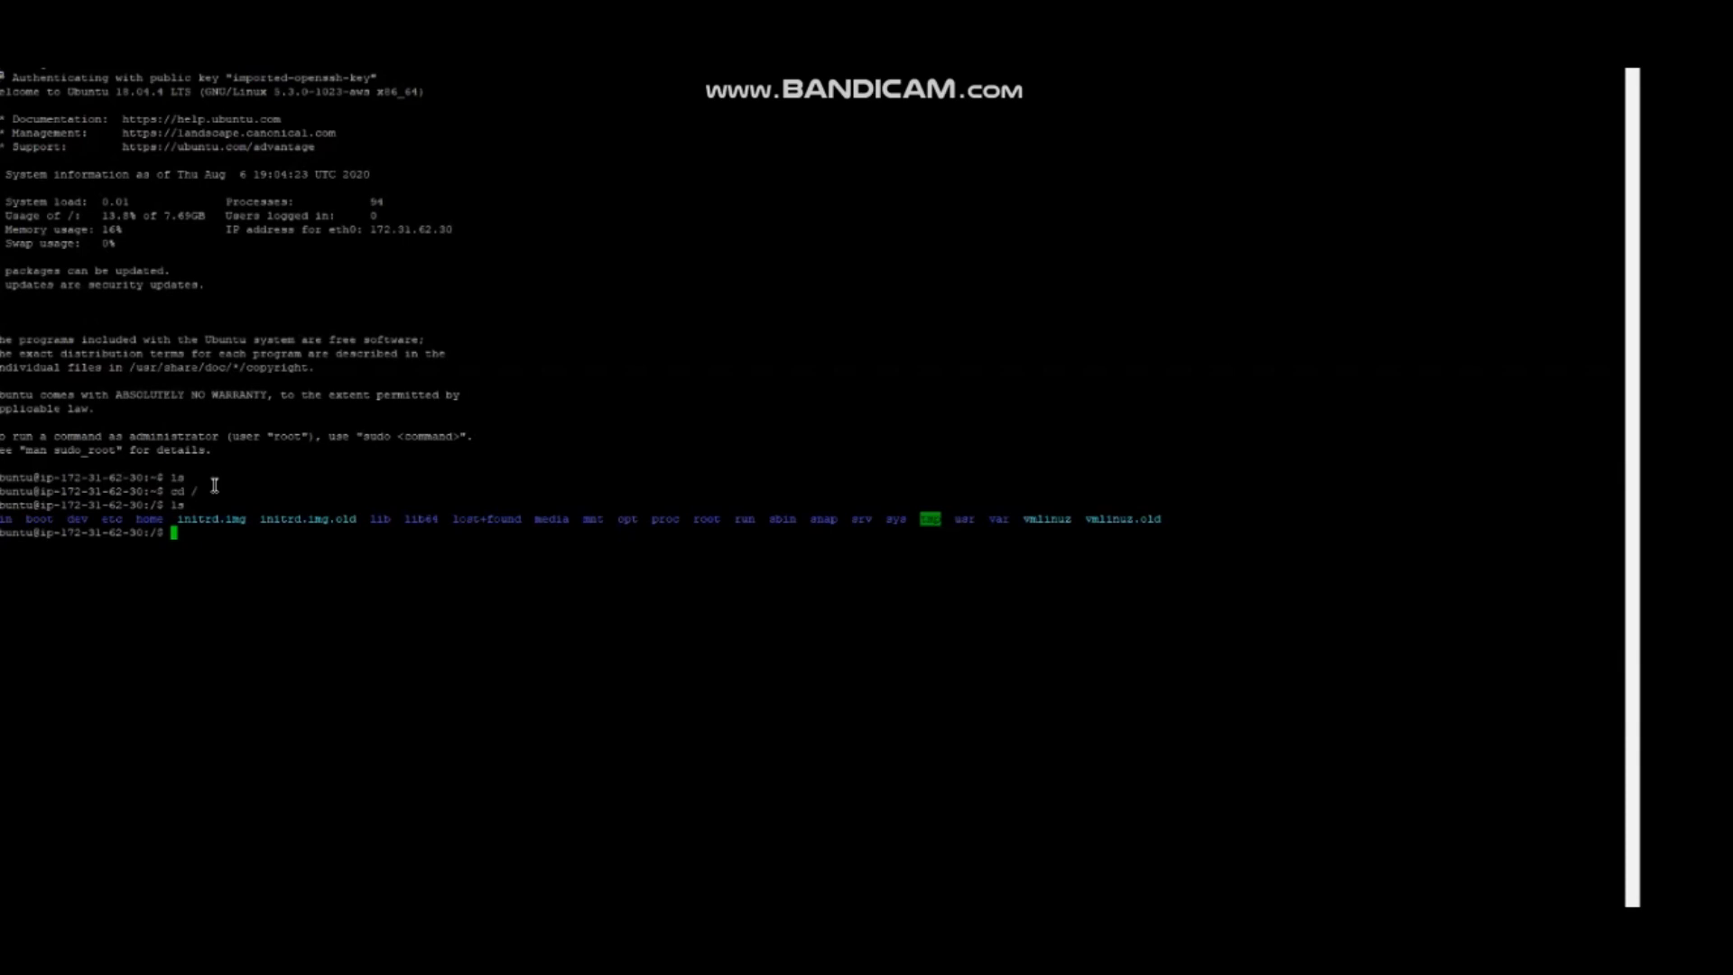
{"action": "left_click", "coordinate": [1620, 56]}
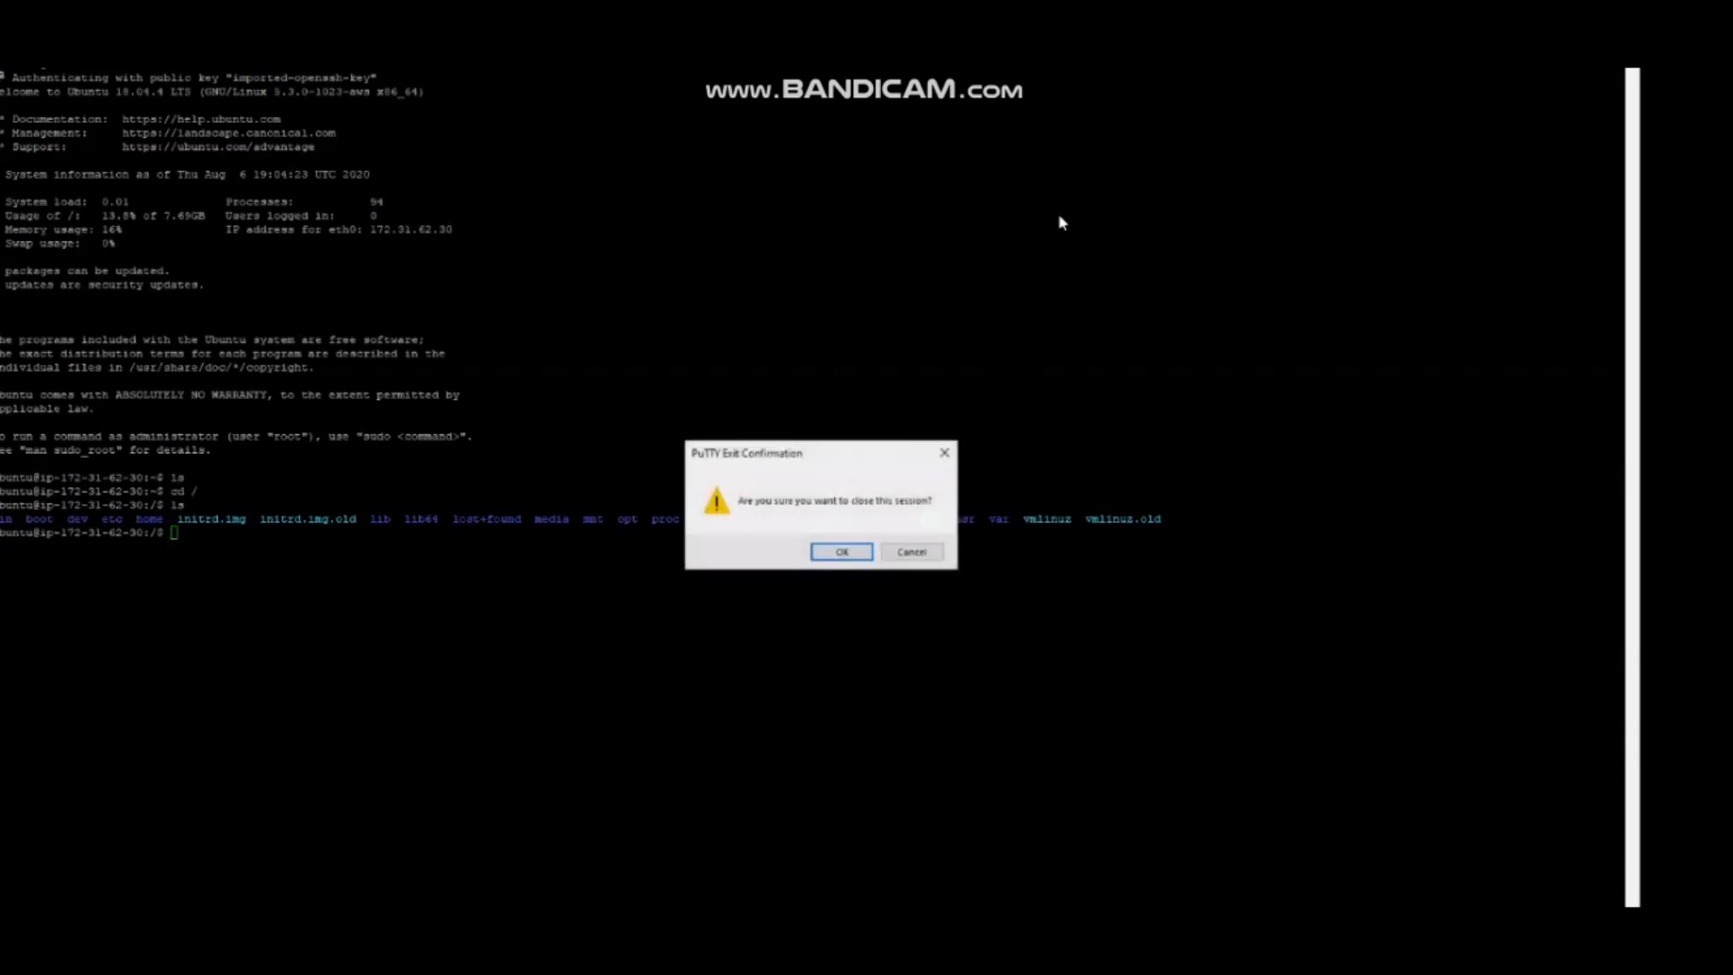
{"action": "left_click", "coordinate": [841, 551]}
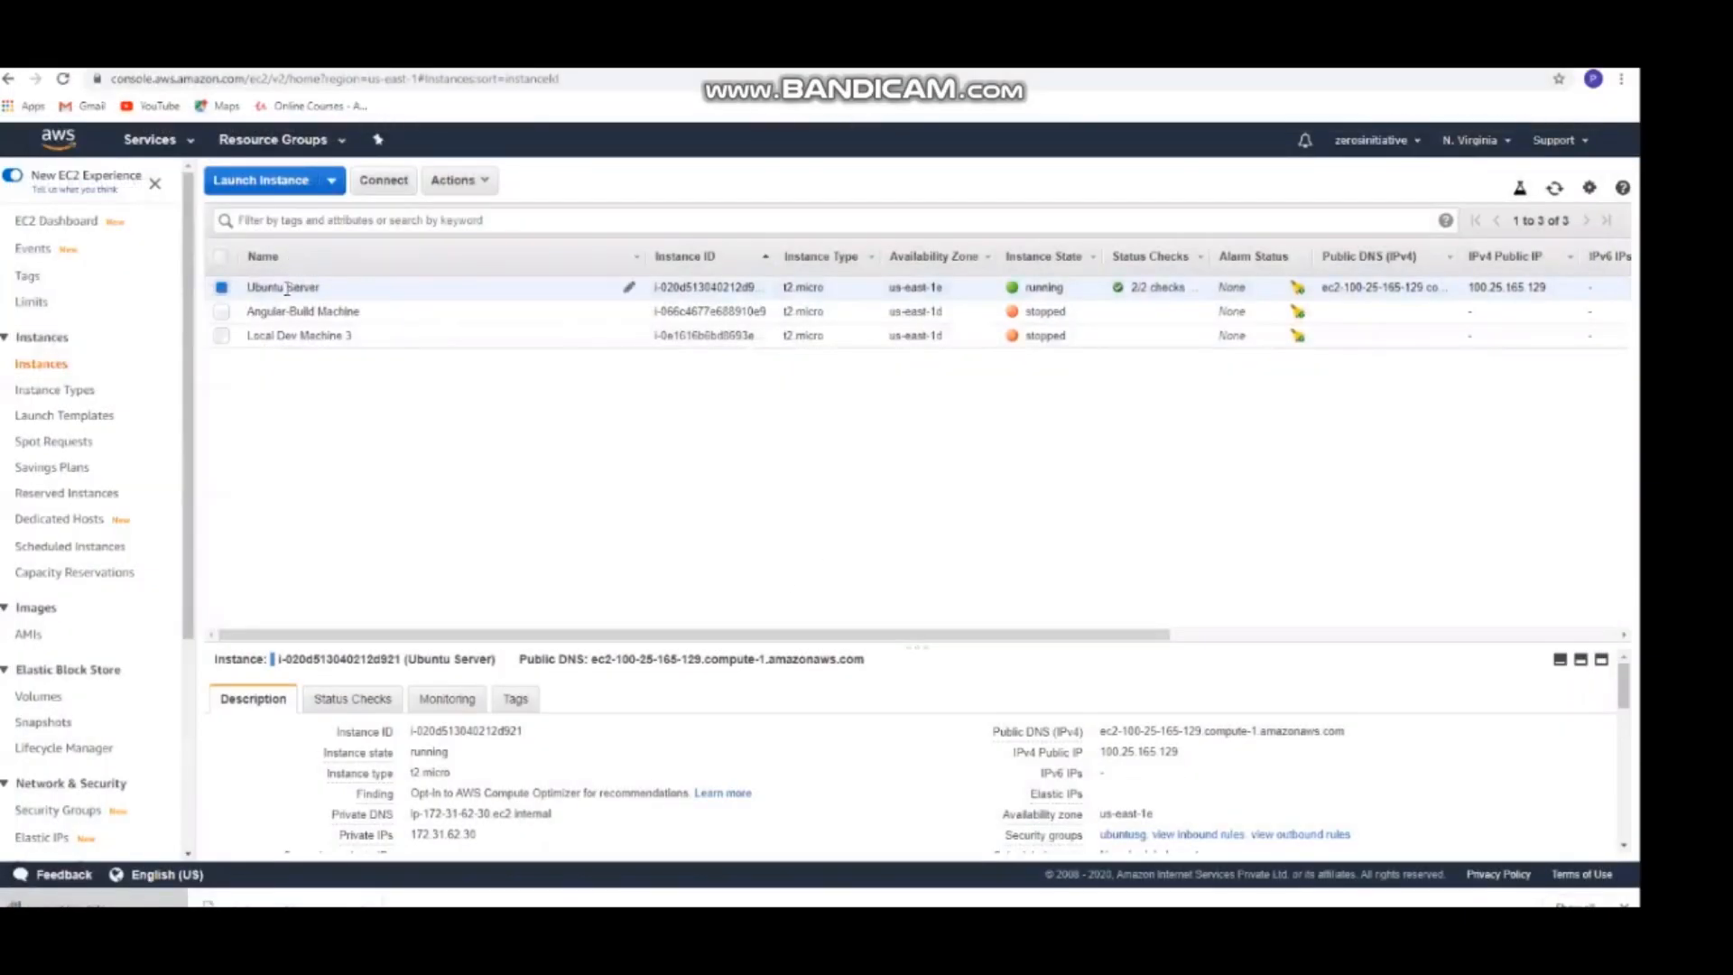
Terminate the Ubuntu Server instance and confirm the termination
{"action": "left_click", "coordinate": [493, 185]}
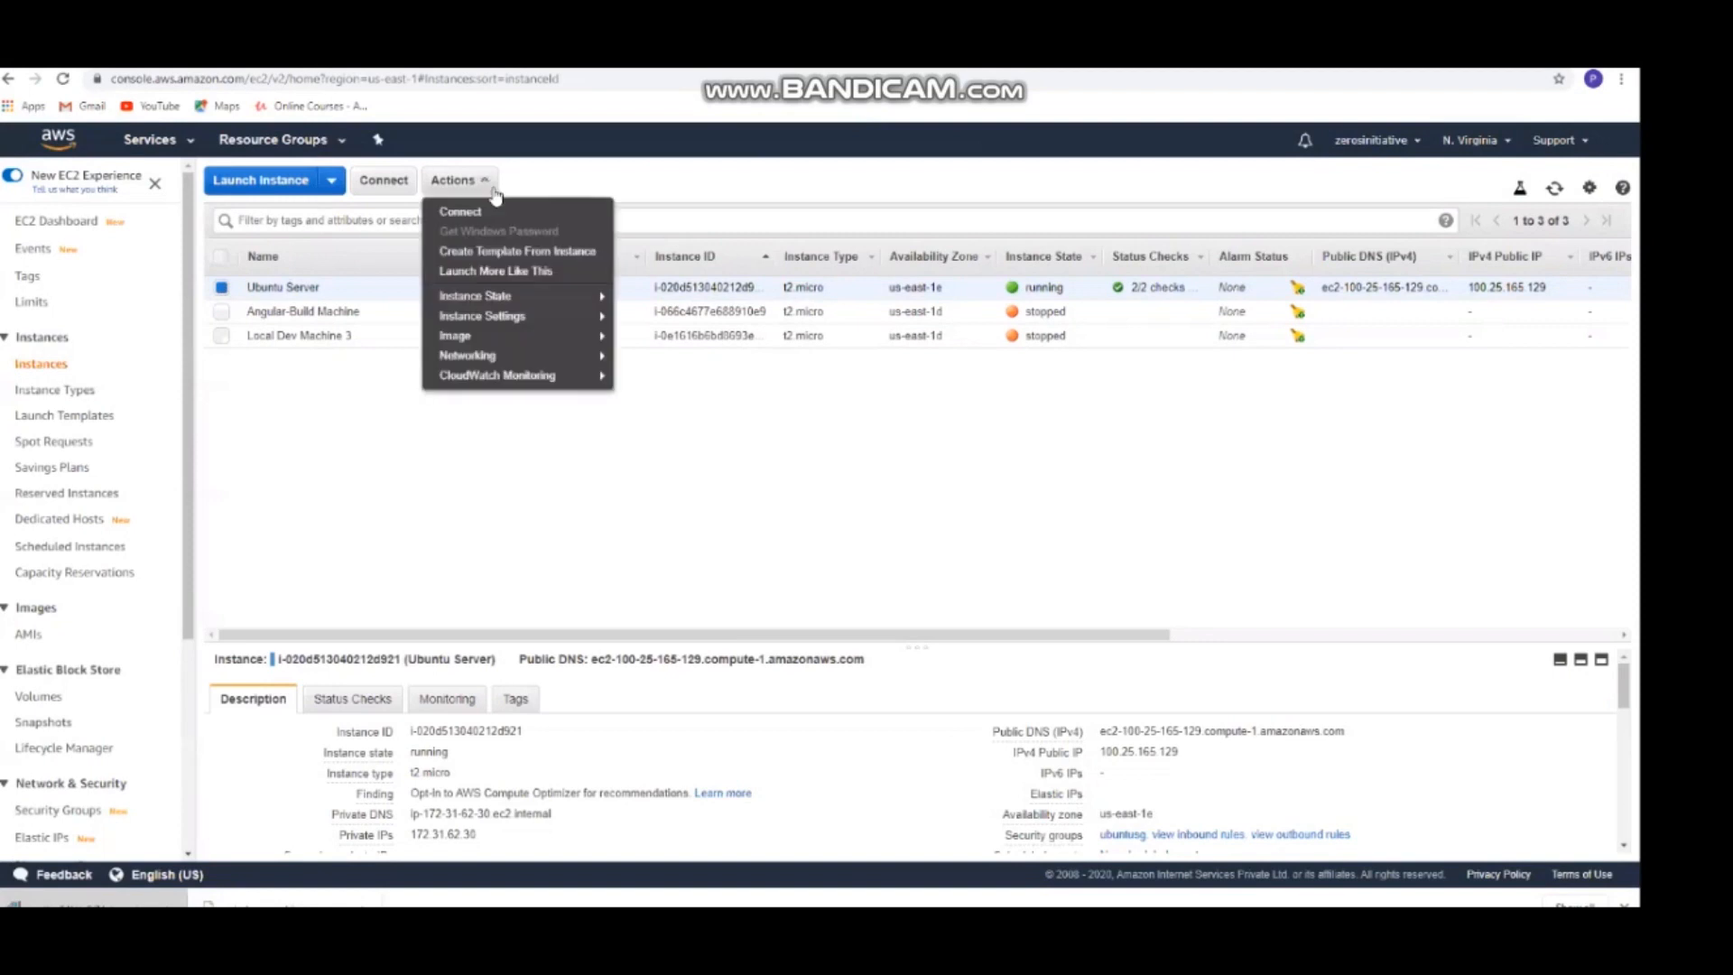
{"action": "mouse_move", "coordinate": [533, 298]}
{"action": "left_click", "coordinate": [667, 370]}
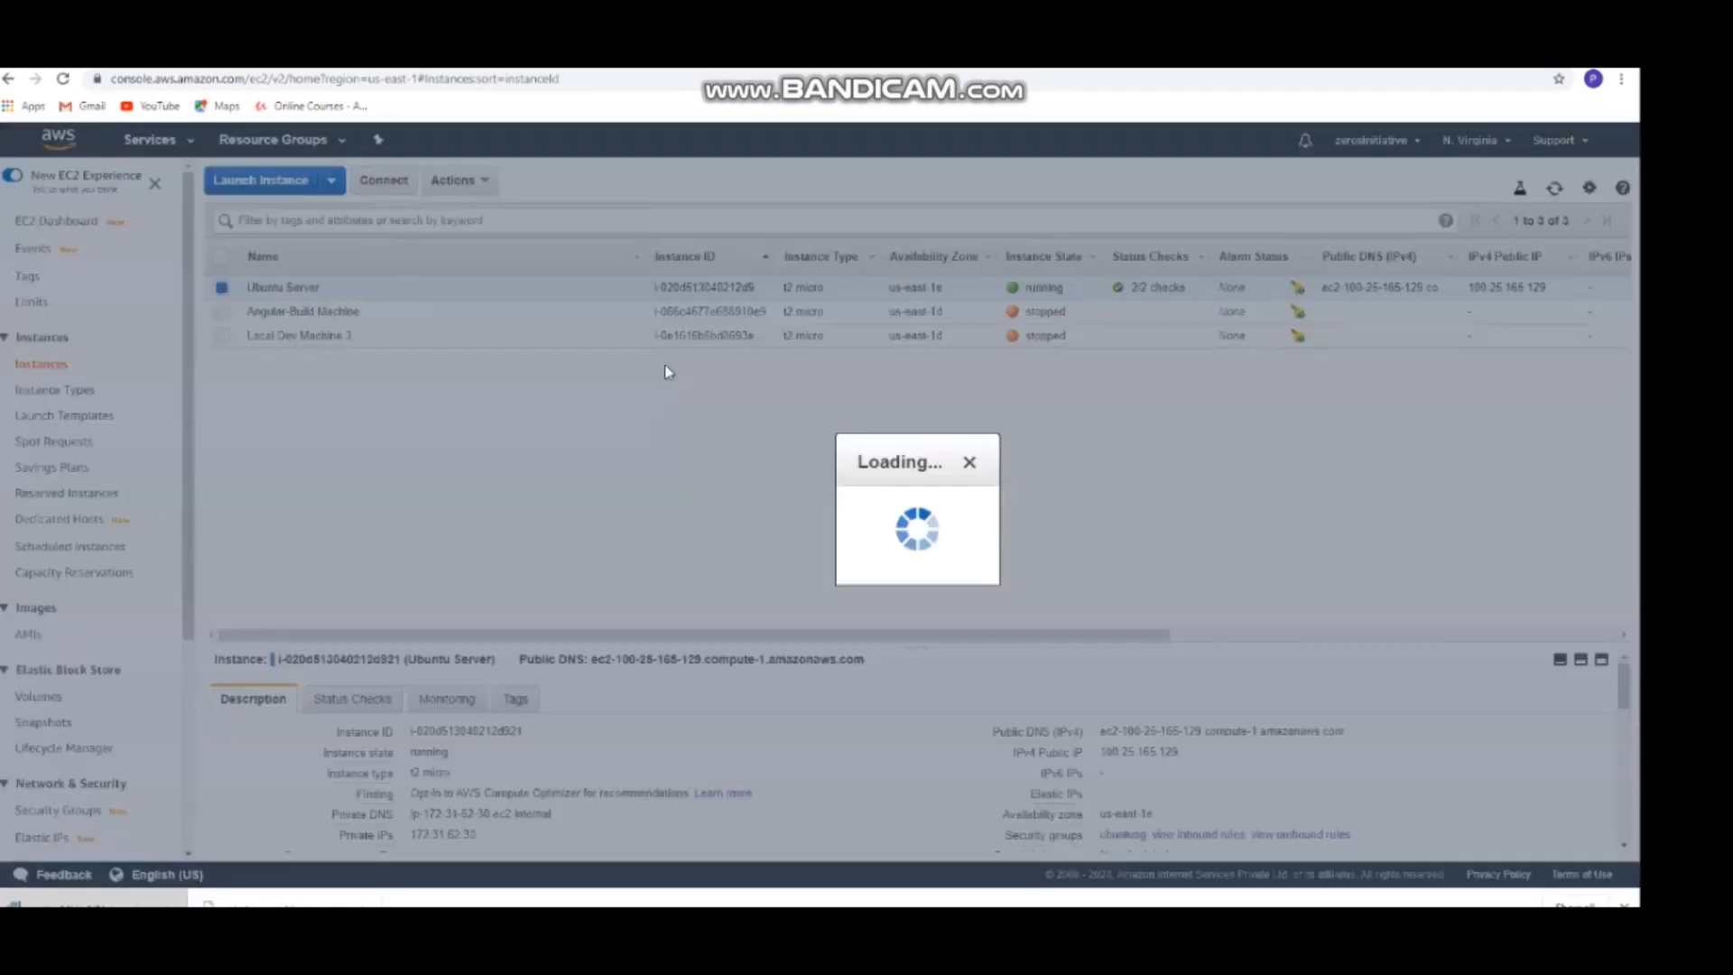
{"action": "left_click", "coordinate": [1146, 625]}
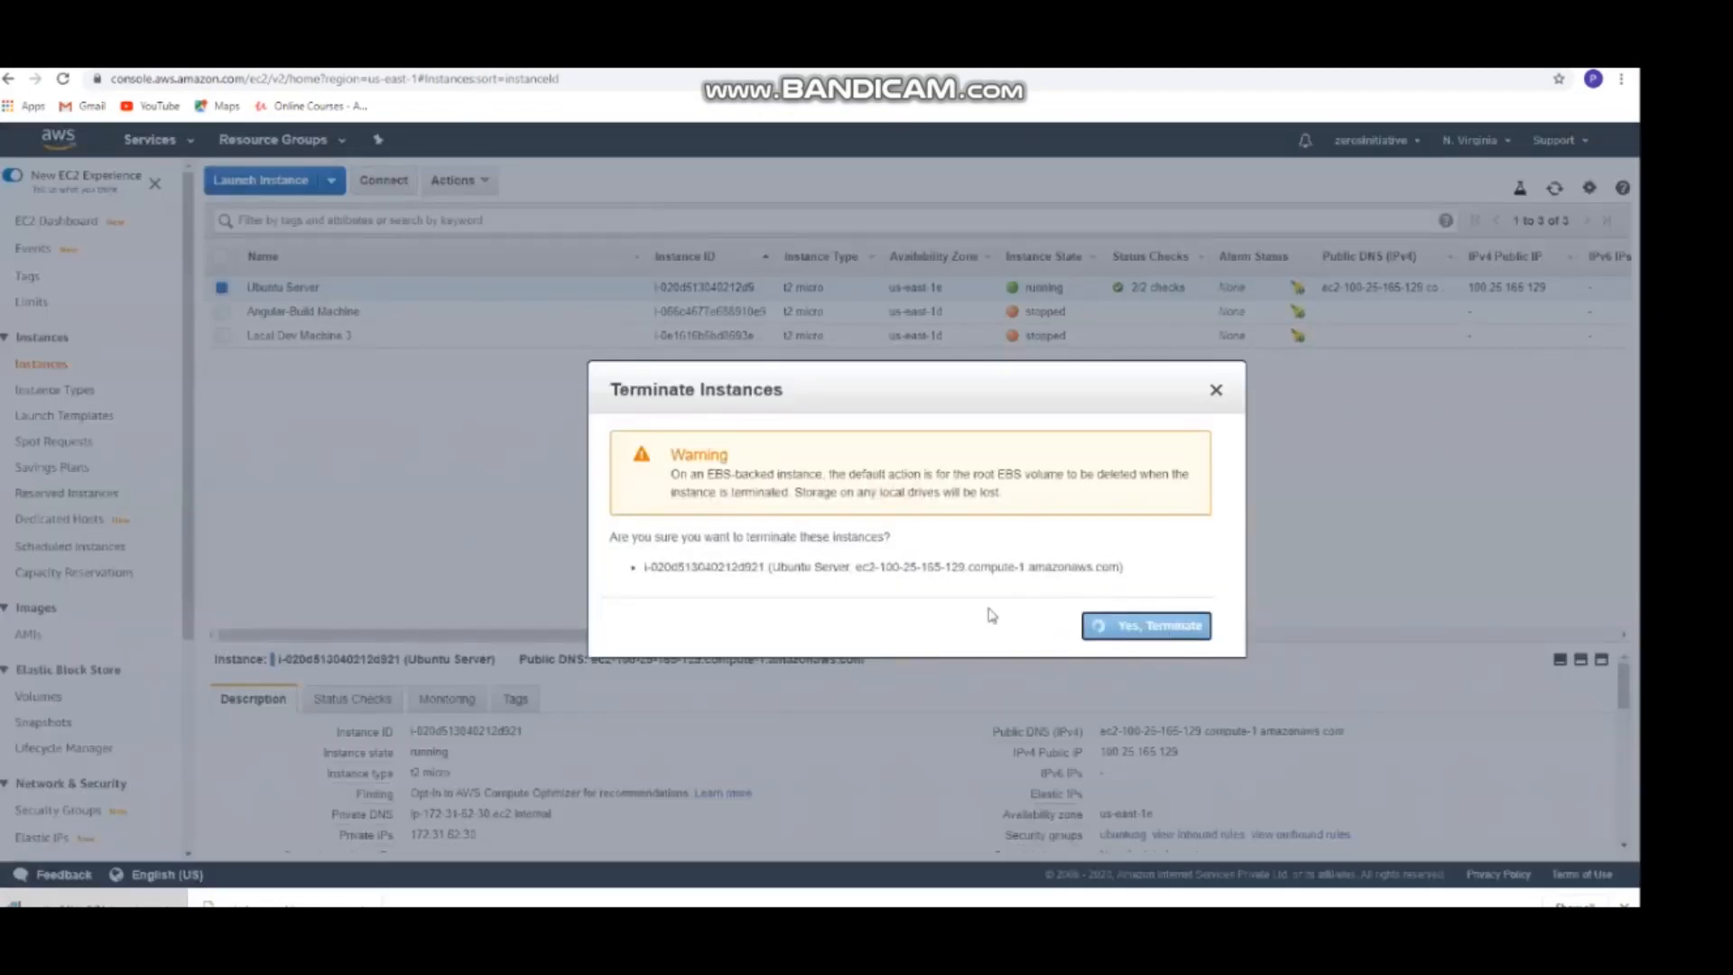